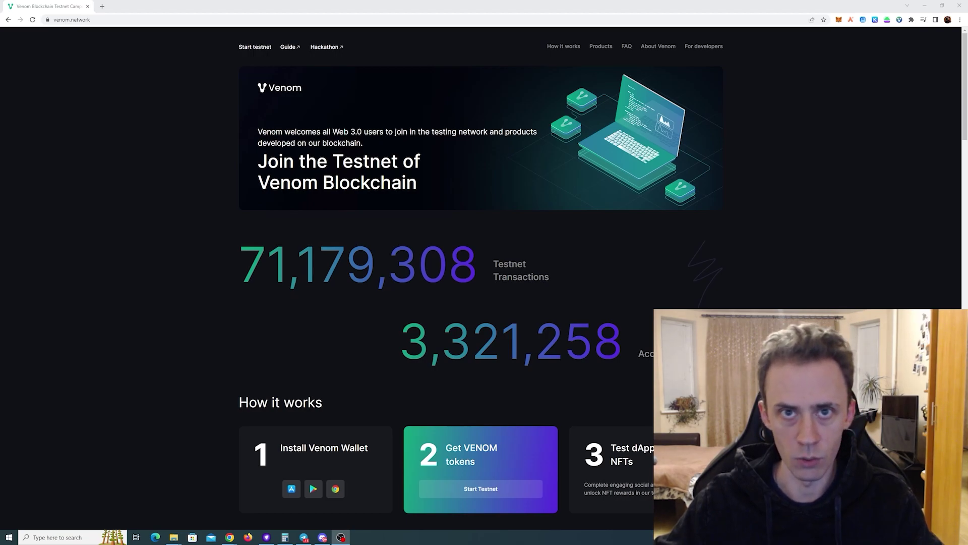
Connect the Venom Chrome extension wallet on the testnet tasks page.
click(786, 72)
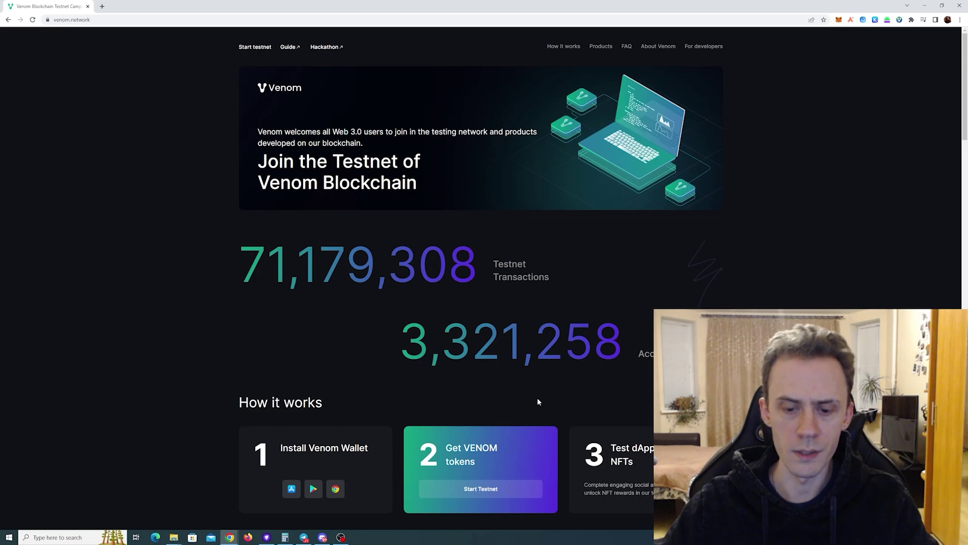
click(479, 488)
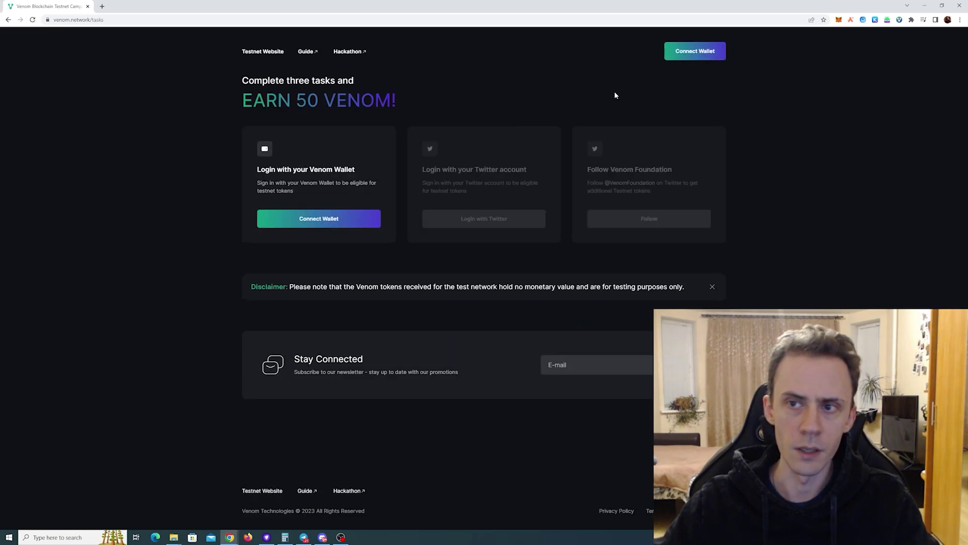
click(716, 57)
click(491, 268)
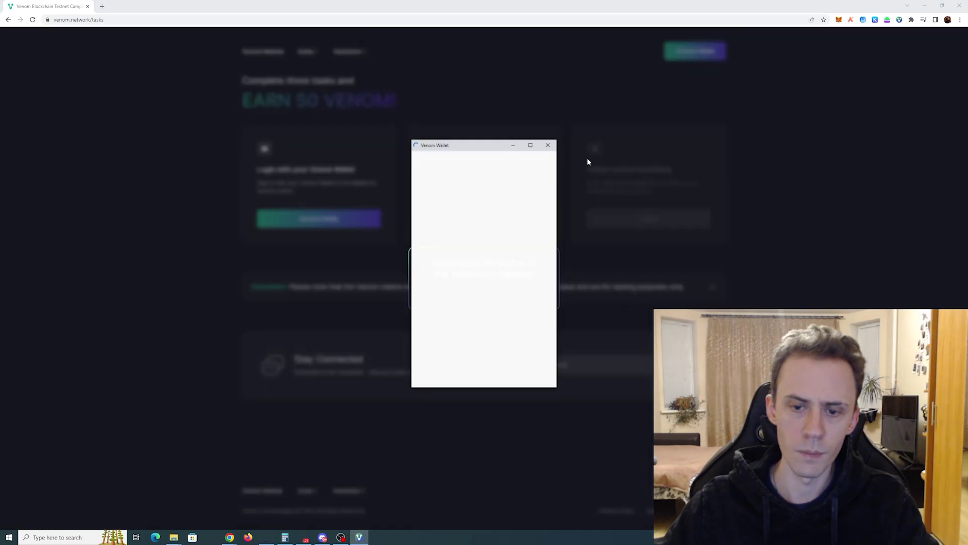
click(485, 371)
Log in with Twitter and follow Venom Foundation.
click(497, 219)
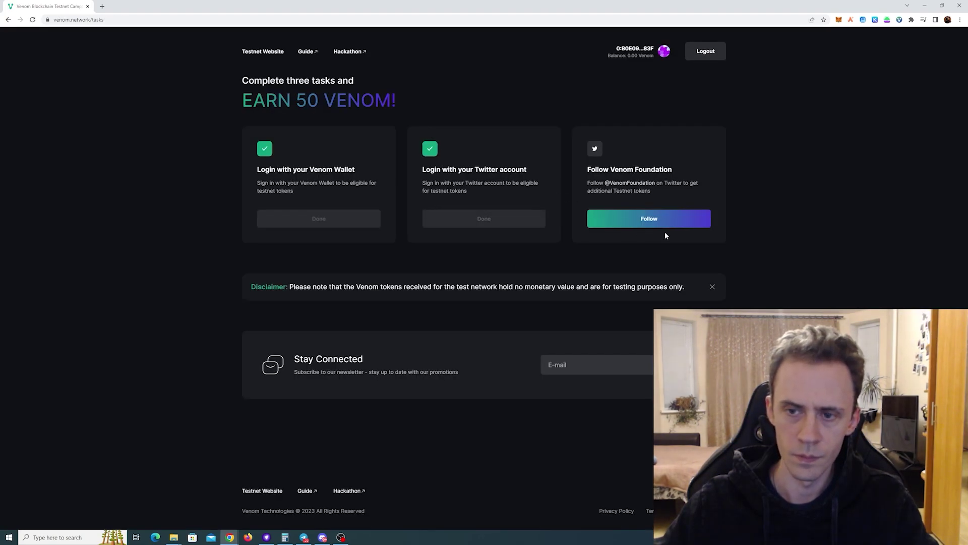
click(664, 224)
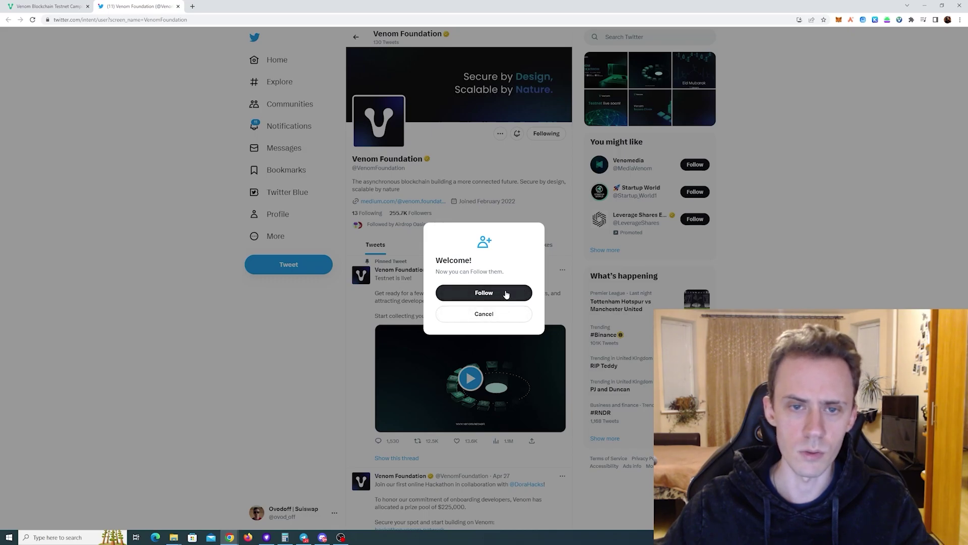
click(506, 294)
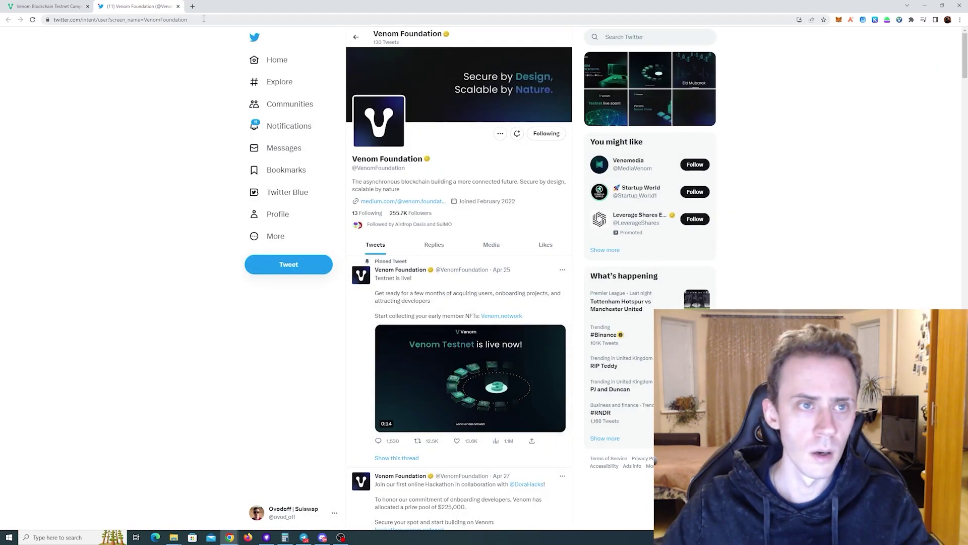
Claim the 50 test VENOM, signing with the wallet password set to be remembered.
click(177, 6)
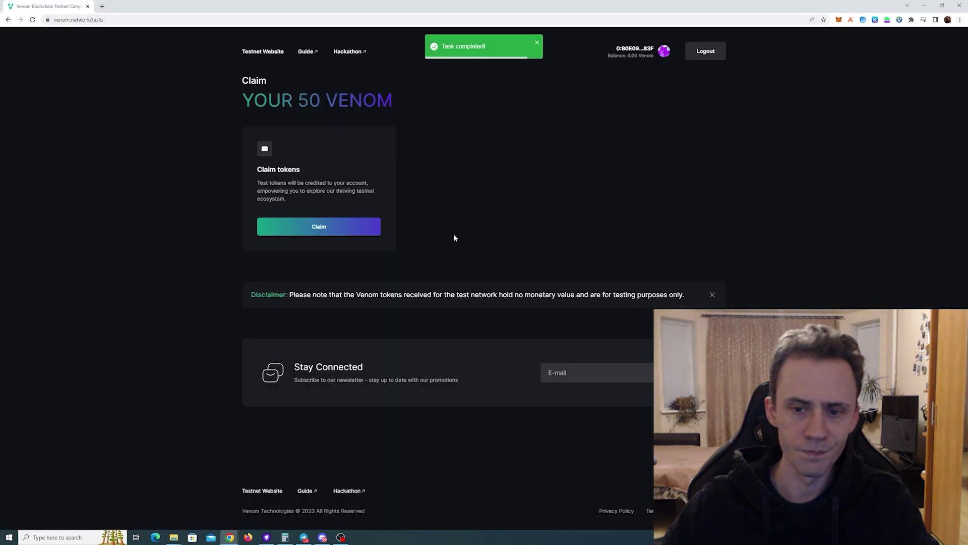
click(318, 226)
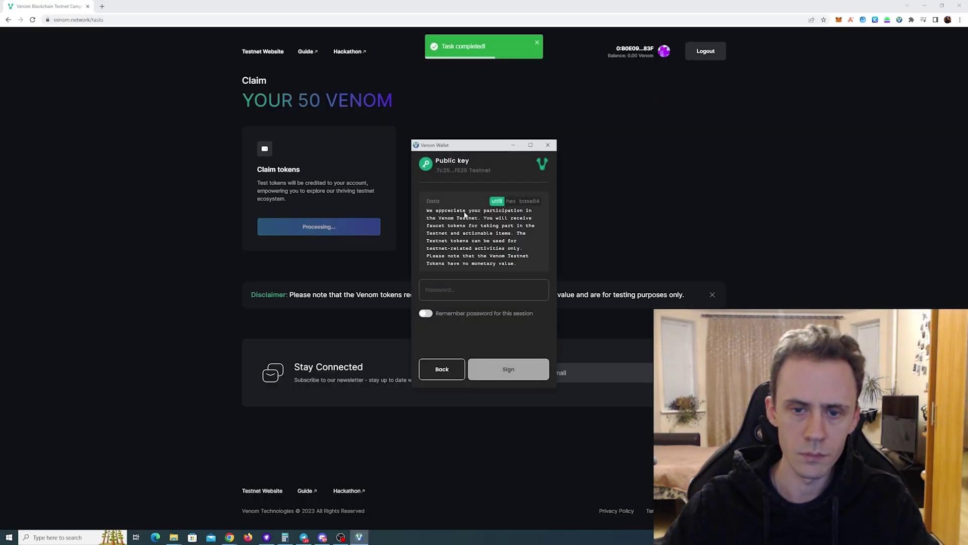
click(482, 288)
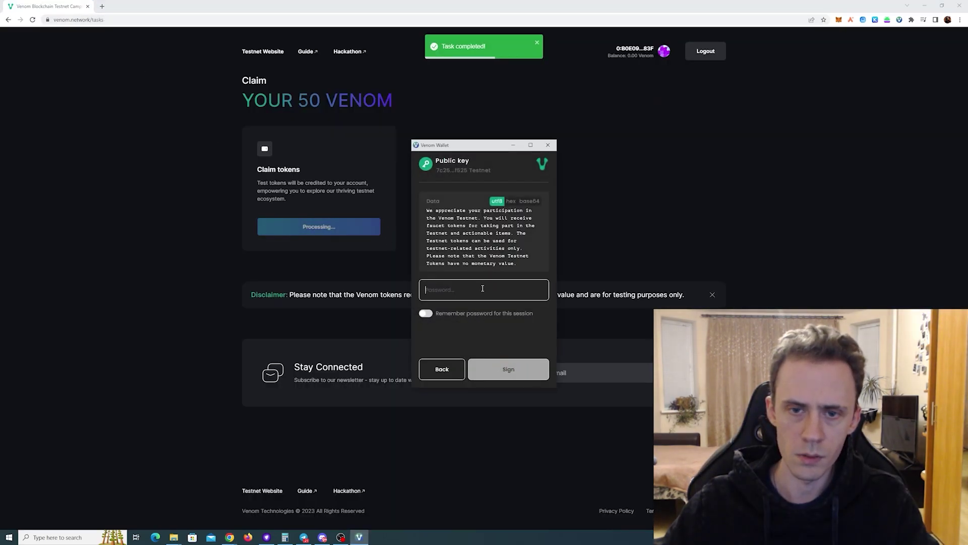
click(425, 313)
text(•••••••)
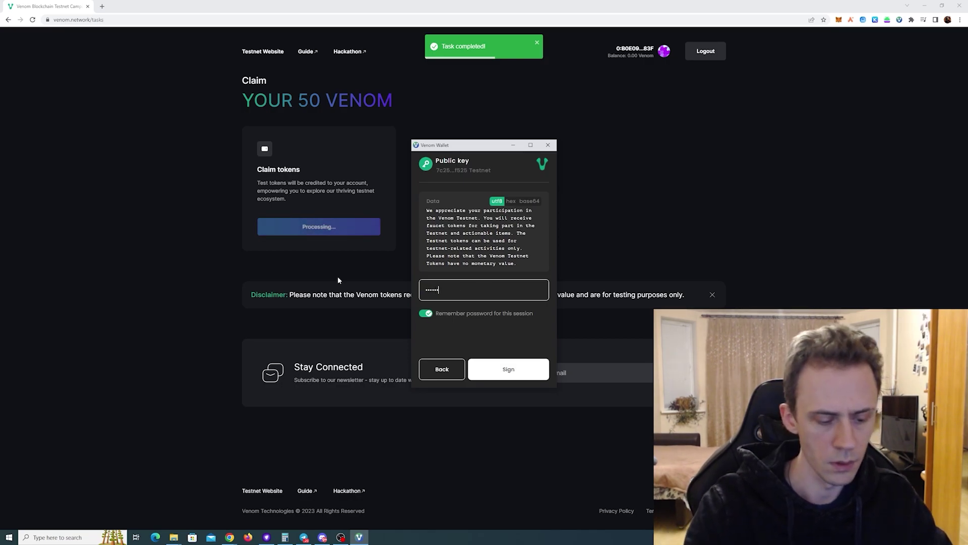
text(•••)
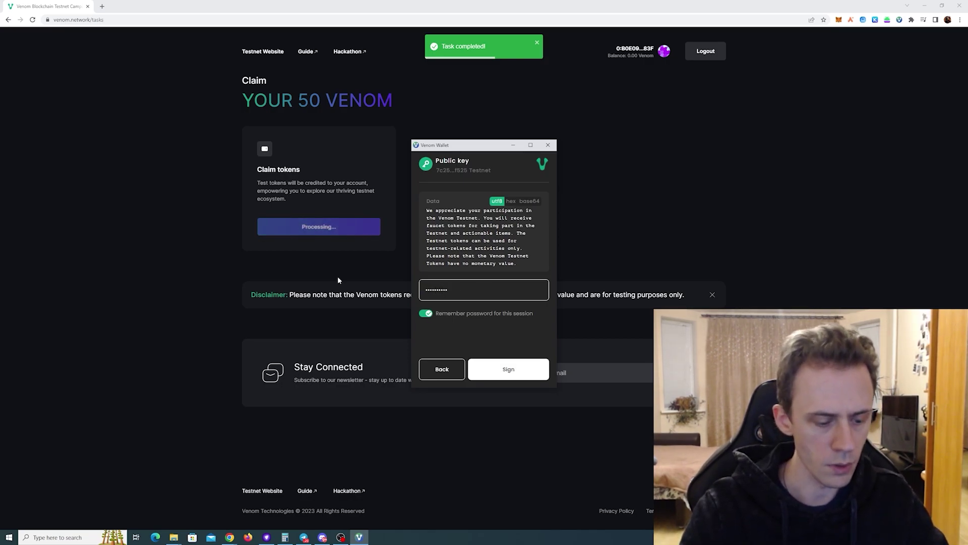
text(•)
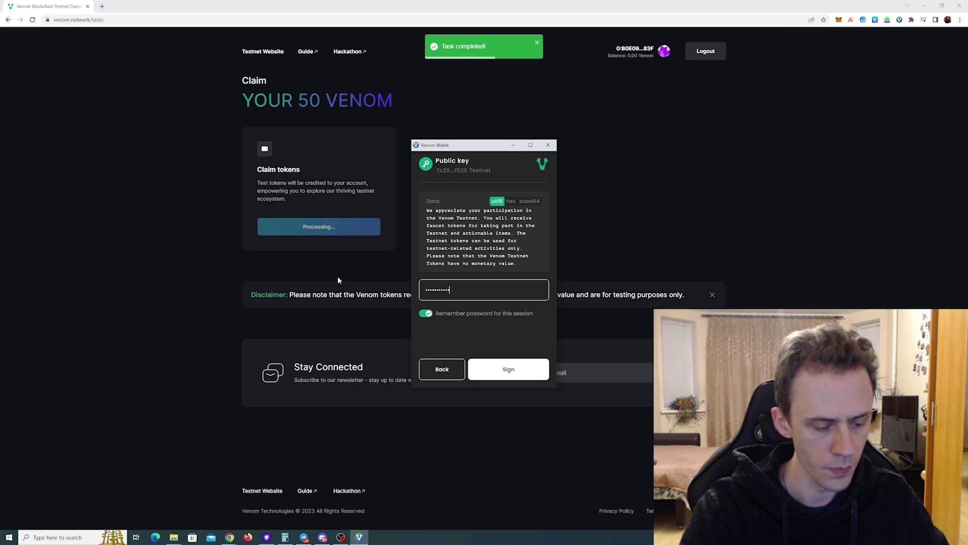
text(••••)
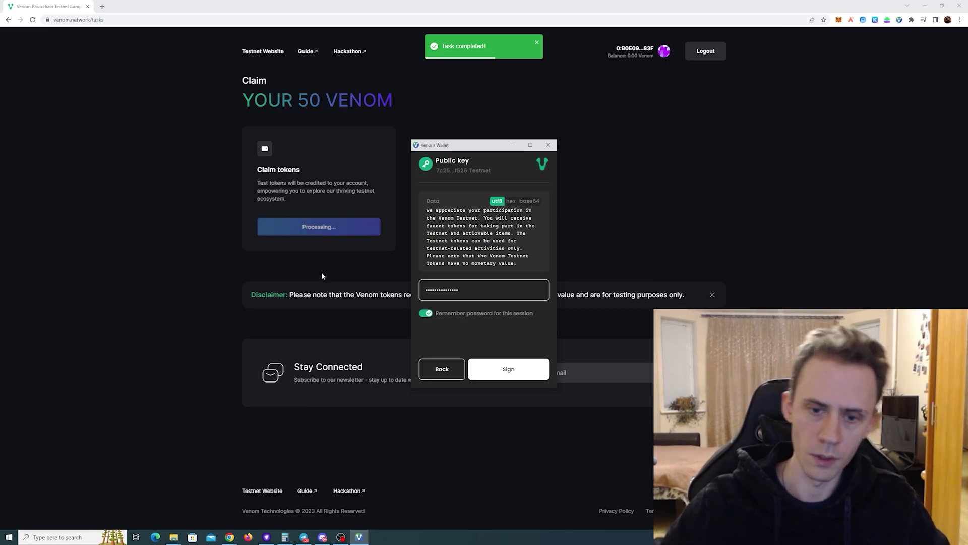
click(483, 367)
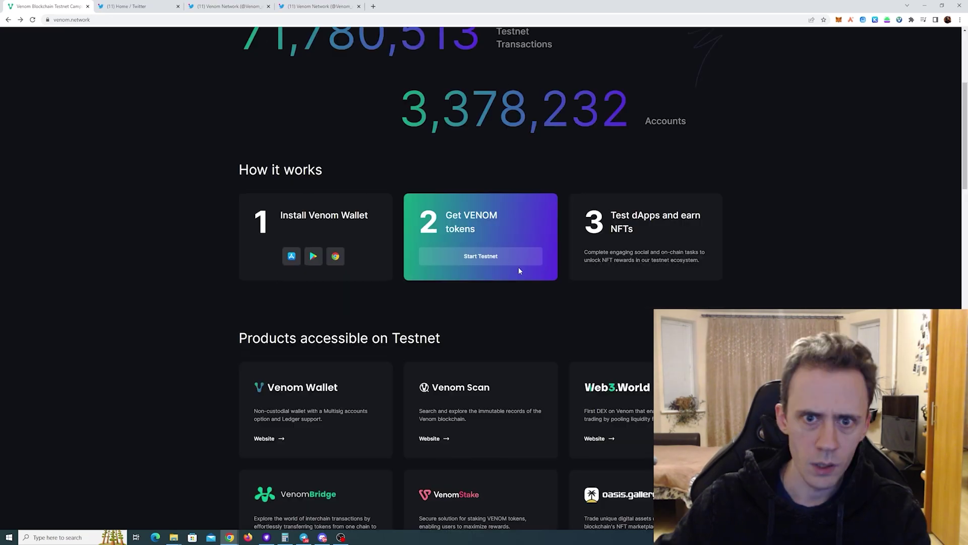
Open the Get testnet VENOM page and answer the daily quiz with 2^32 workchains.
scroll(519, 266, up, 4)
scroll(520, 264, down, 3)
scroll(520, 264, up, 2)
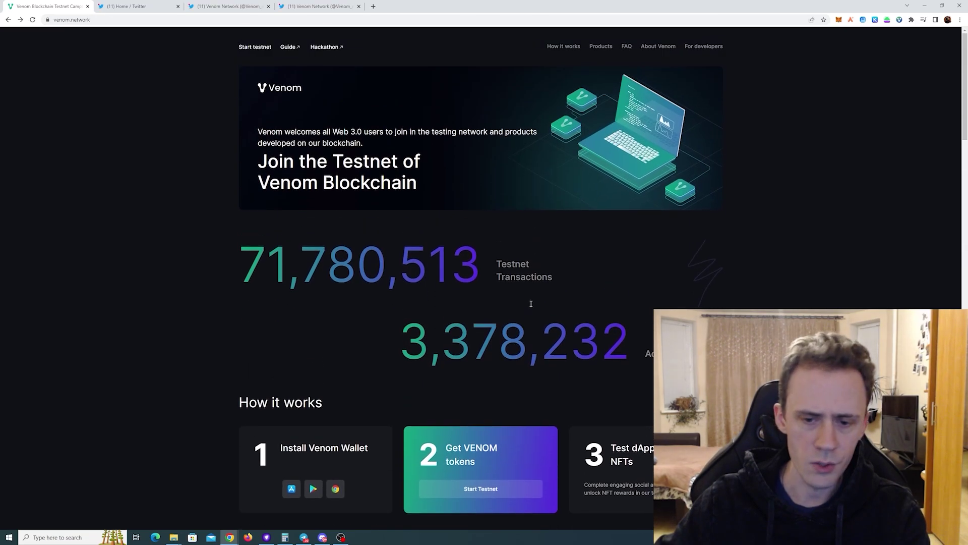
click(479, 489)
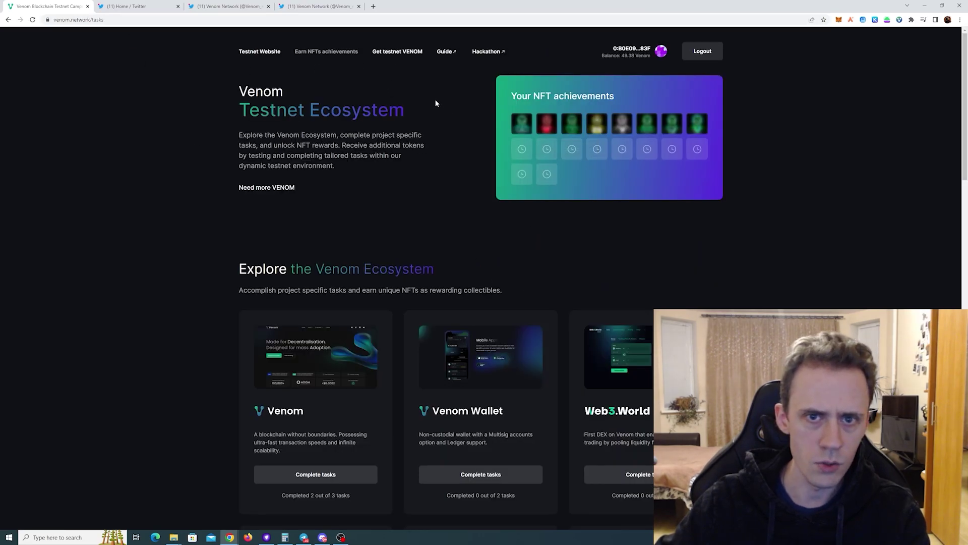
click(395, 53)
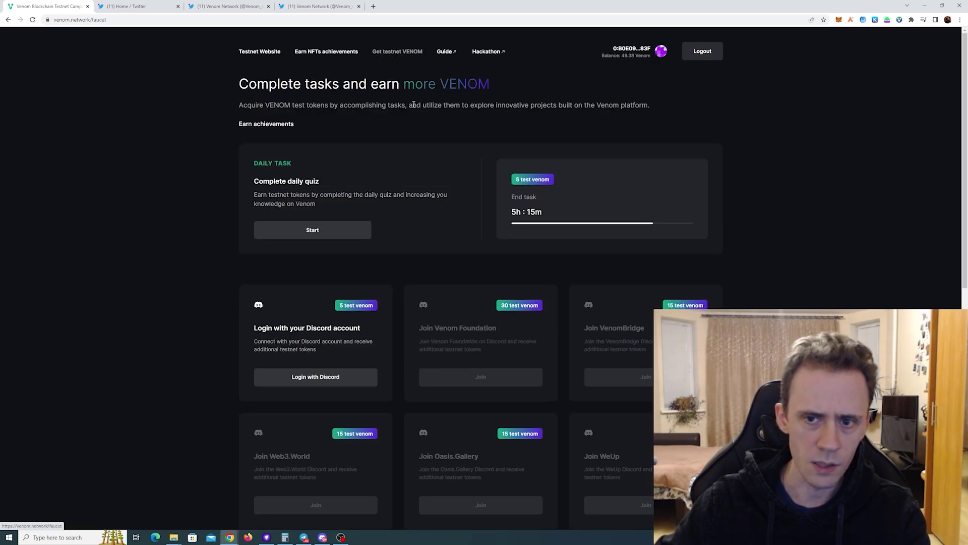
scroll(469, 132, down, 2)
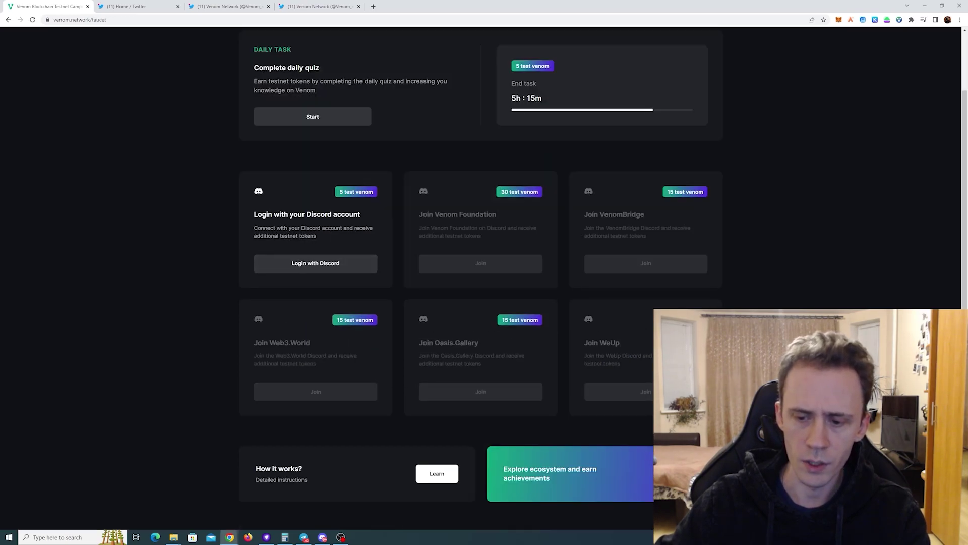
scroll(839, 249, up, 2)
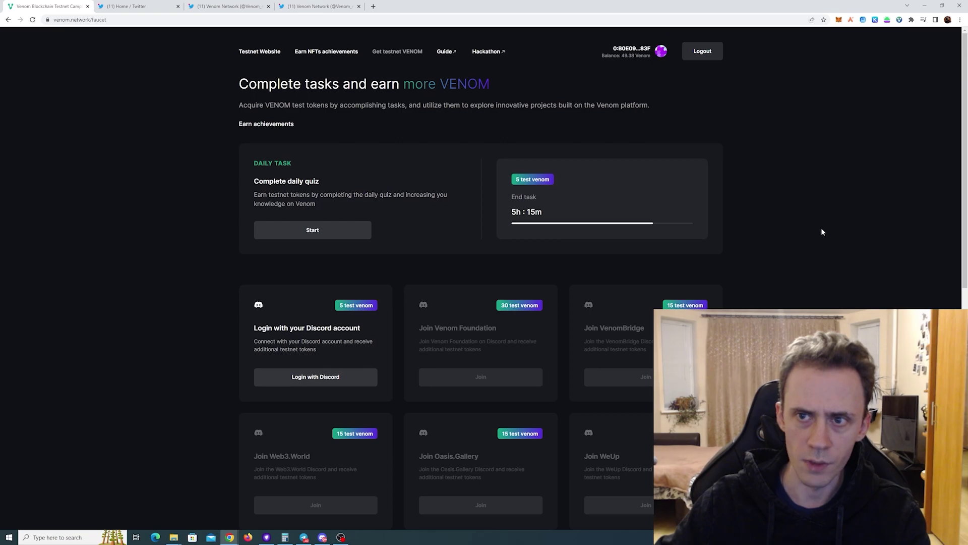
scroll(821, 229, down, 1)
scroll(821, 229, up, 1)
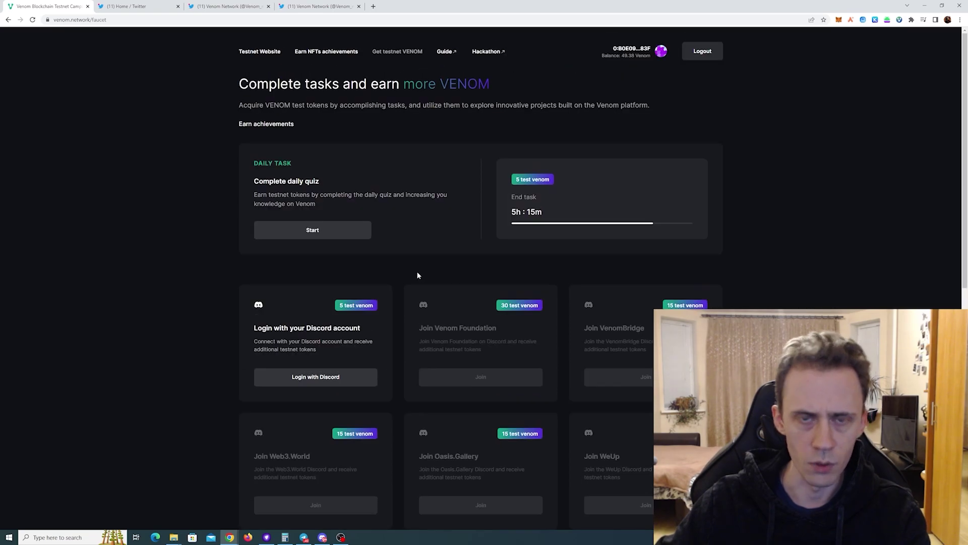
click(326, 238)
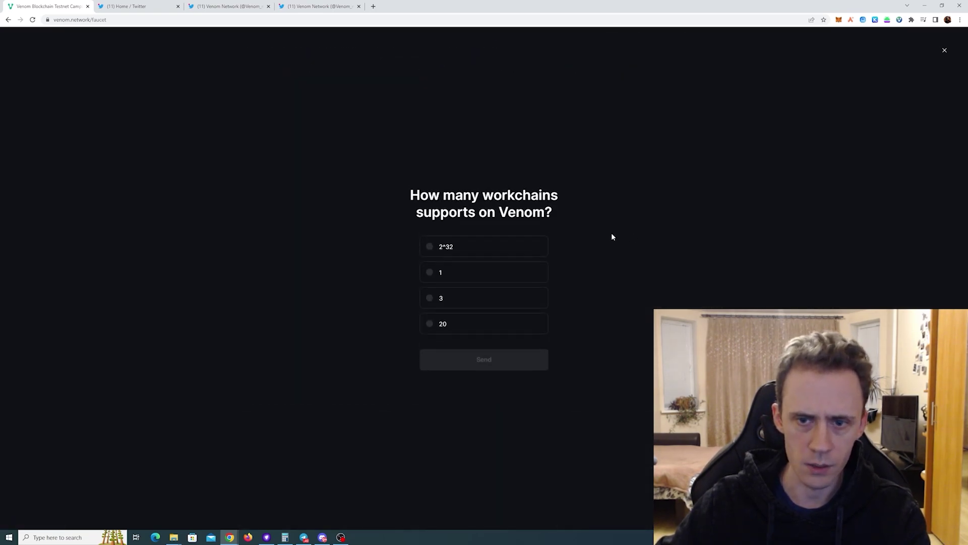
click(454, 246)
click(487, 364)
Claim and sign the daily quiz reward, then begin logging in with Discord.
click(509, 317)
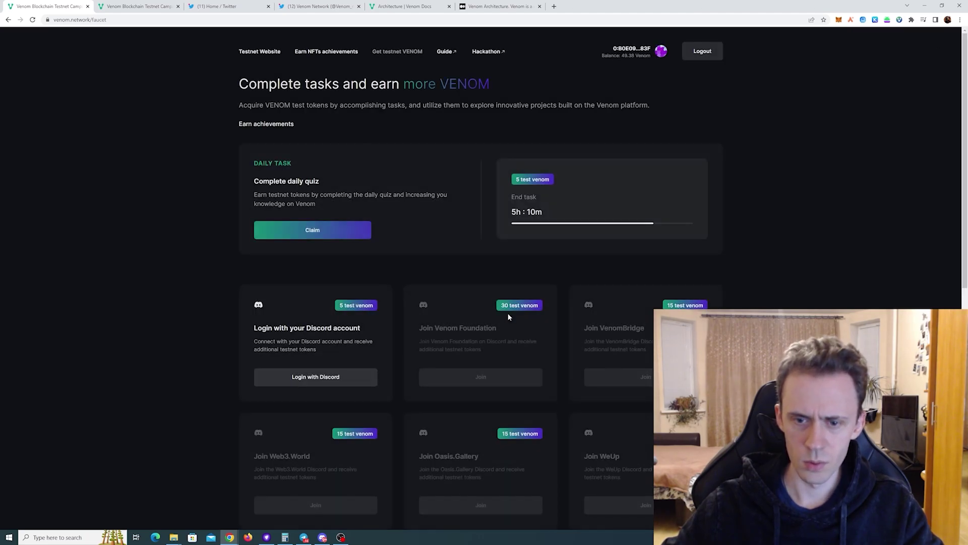
click(297, 229)
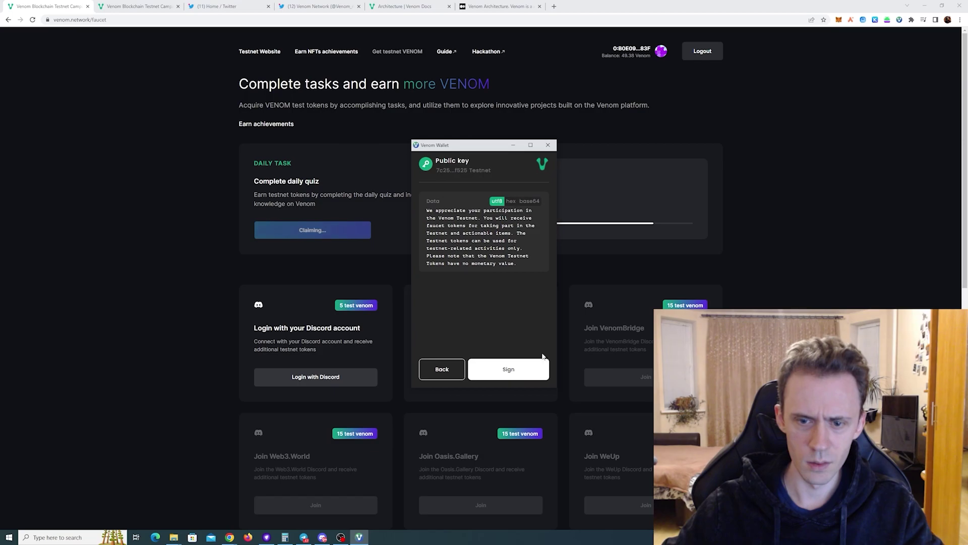
click(544, 361)
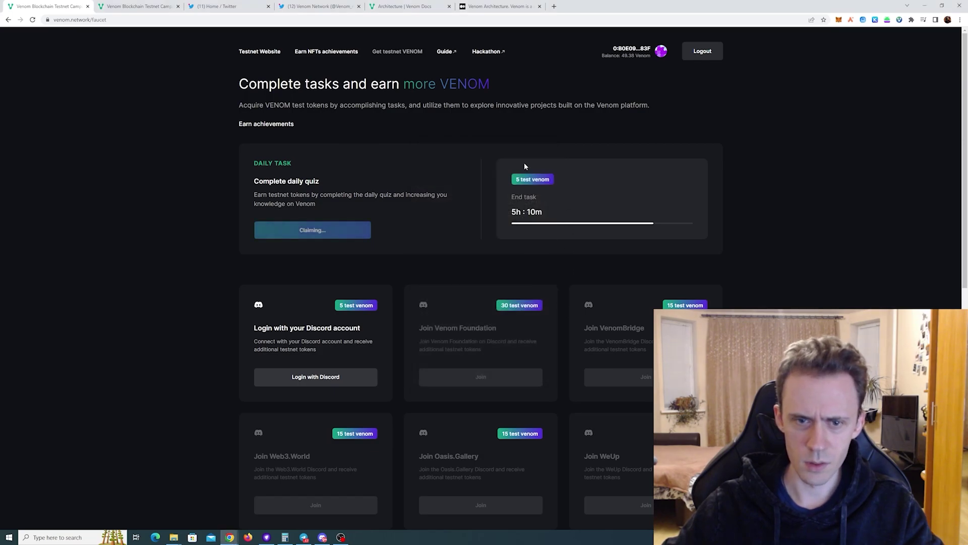
click(309, 229)
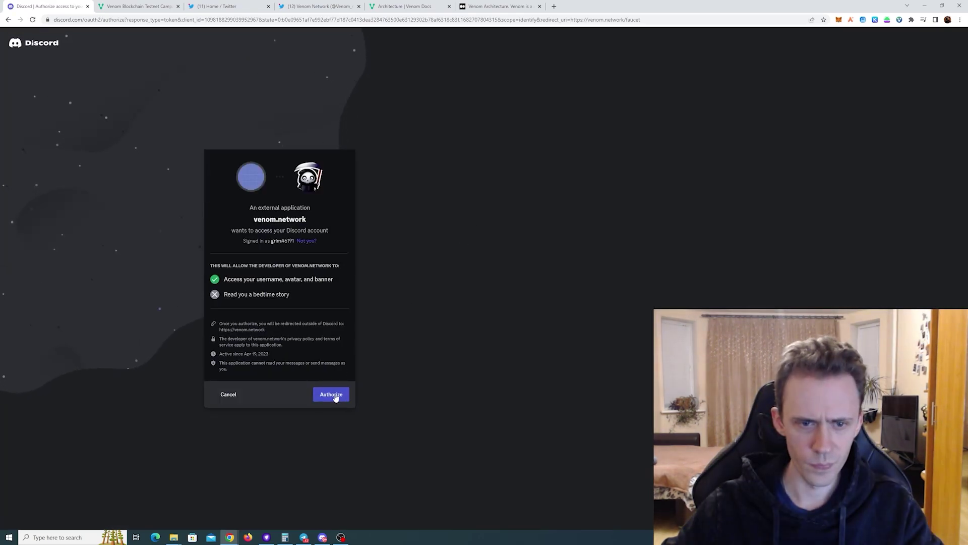
Authorize venom.network on Discord and claim the Discord login reward.
click(335, 395)
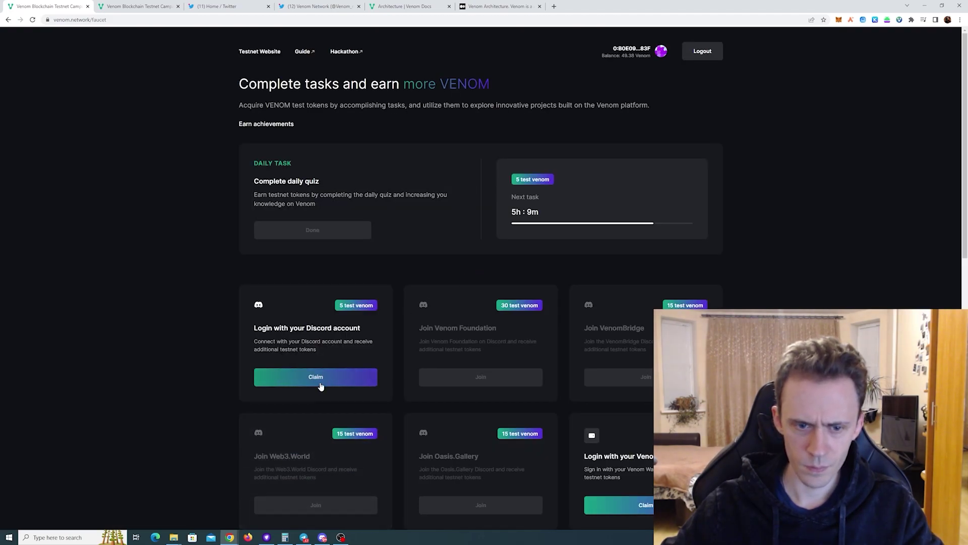
click(324, 383)
Sign the Discord login reward claim in the wallet.
click(509, 369)
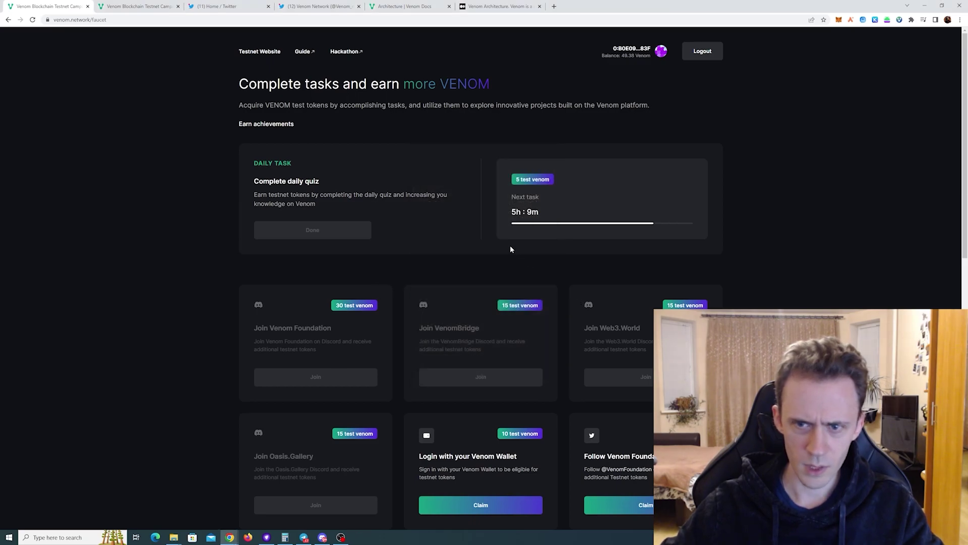
scroll(510, 246, down, 5)
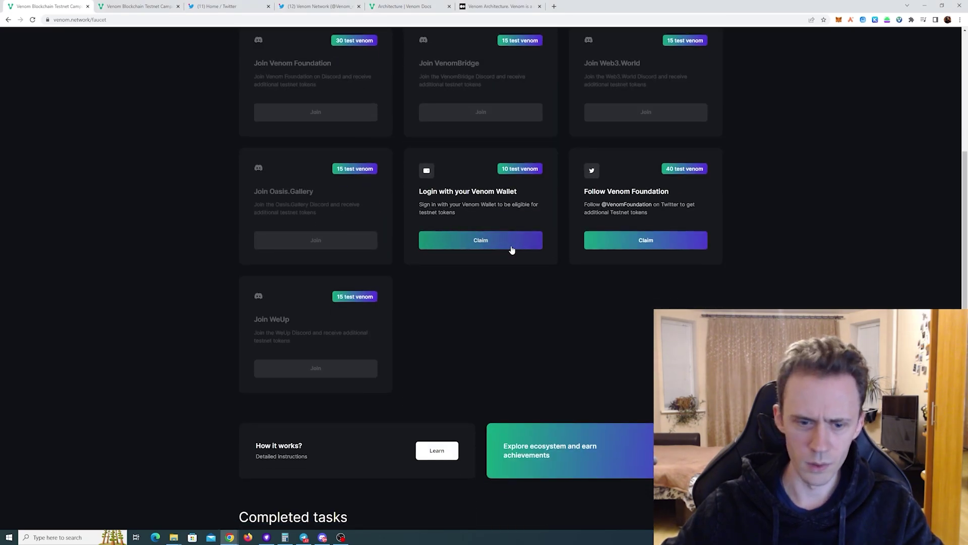
scroll(512, 248, down, 2)
scroll(513, 249, up, 6)
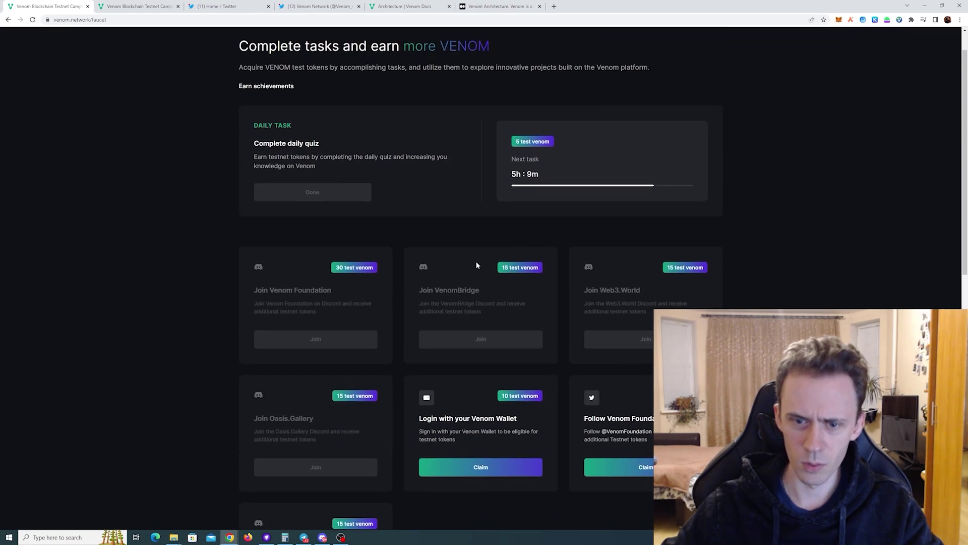
scroll(476, 265, down, 2)
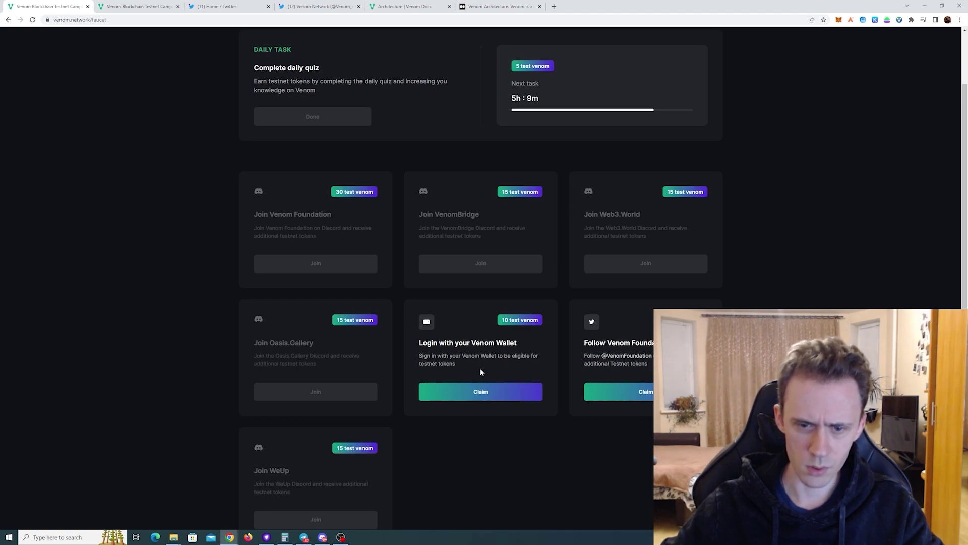
scroll(555, 338, down, 4)
scroll(549, 321, up, 2)
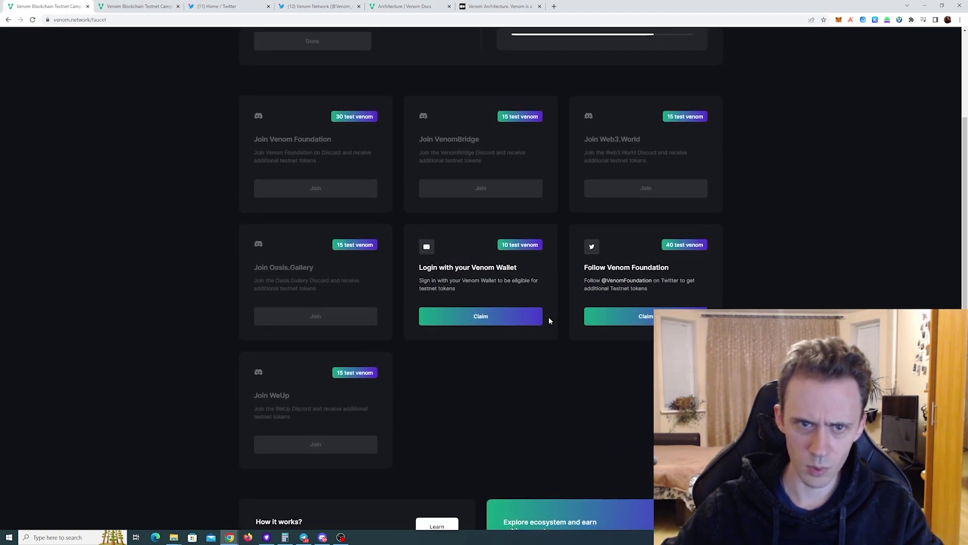
scroll(549, 321, up, 2)
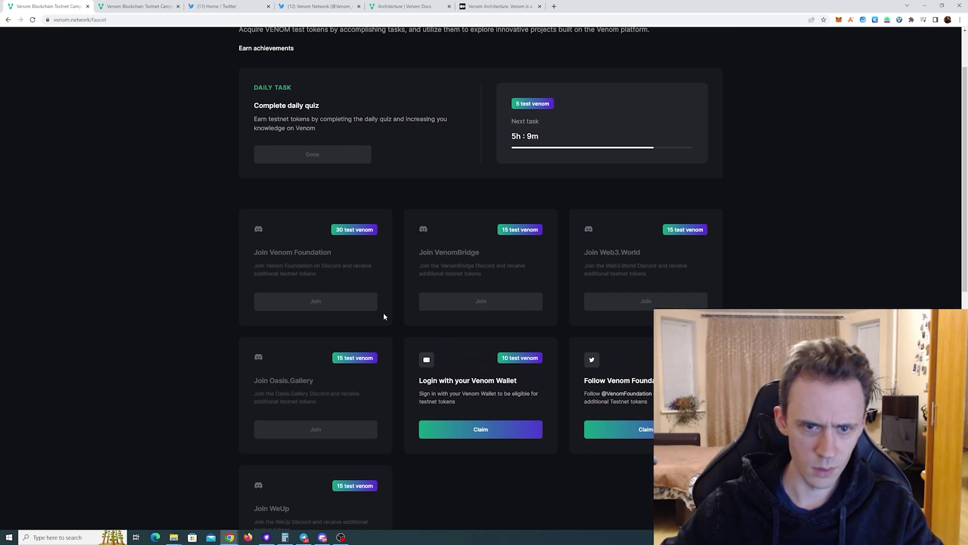
scroll(455, 318, down, 2)
Claim and sign the Venom Wallet login and Follow Venom Foundation rewards.
click(499, 317)
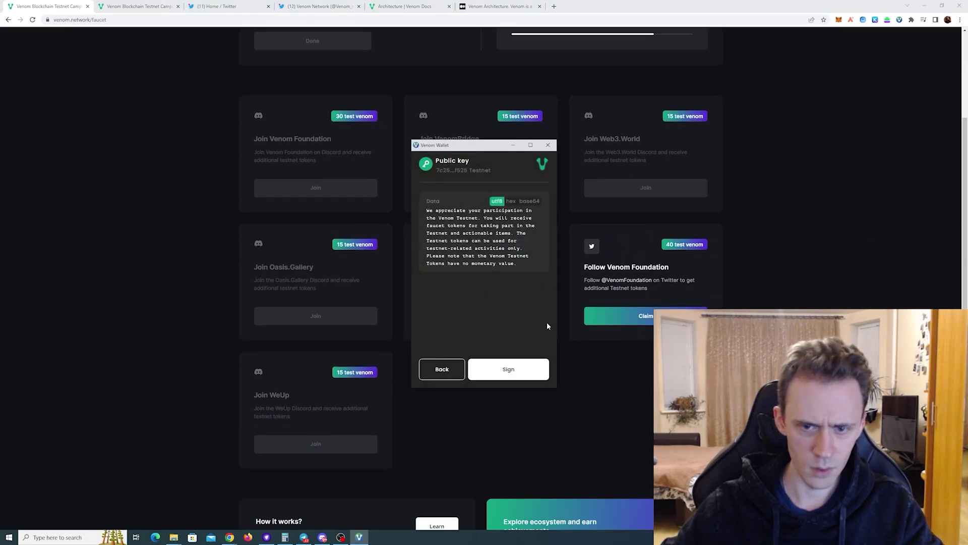
click(509, 371)
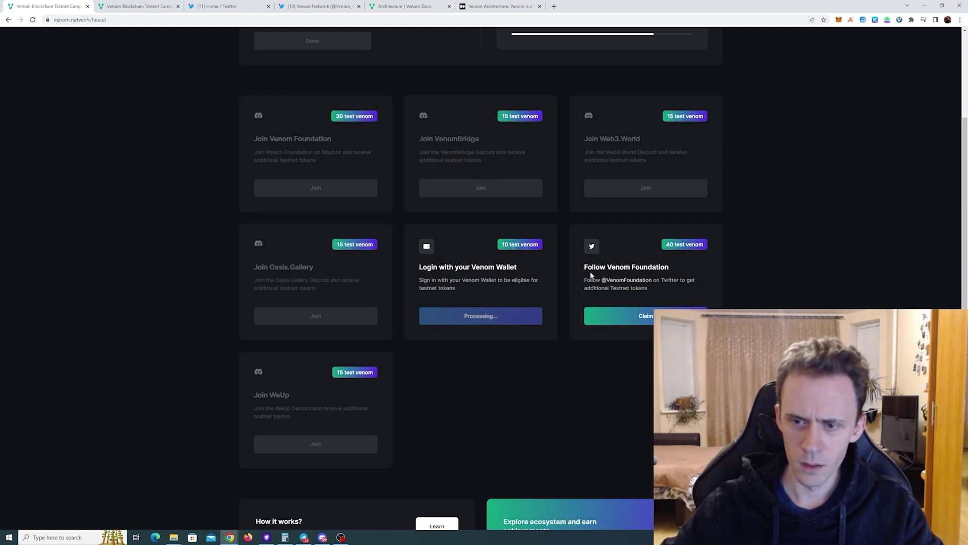
click(647, 316)
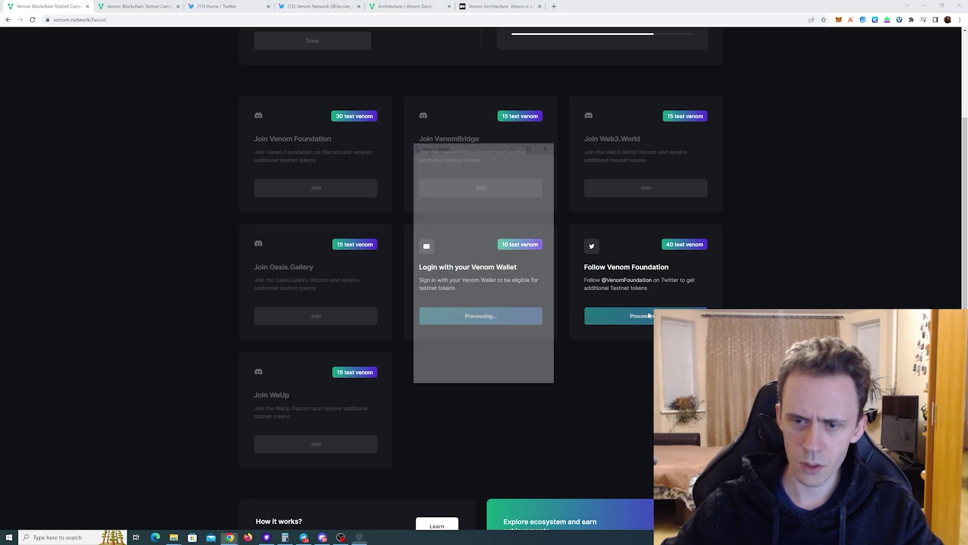
click(514, 373)
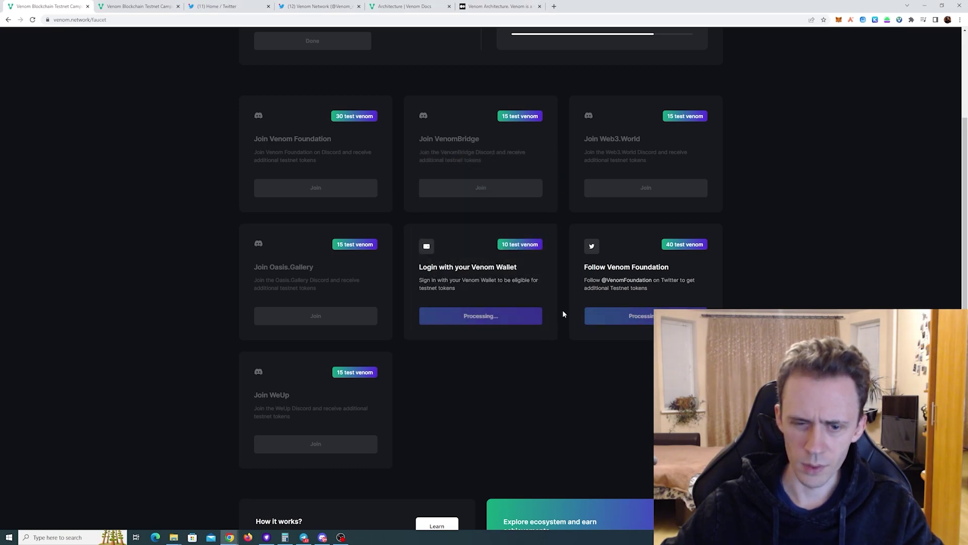
scroll(564, 282, up, 1)
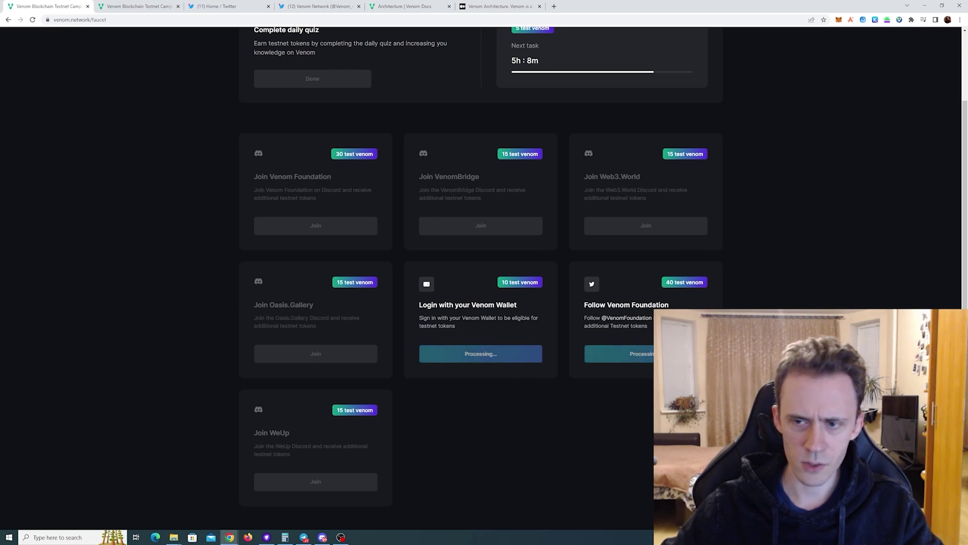
Reload the faucet page and claim the Venom Foundation Discord join reward.
scroll(648, 273, up, 1)
click(649, 273)
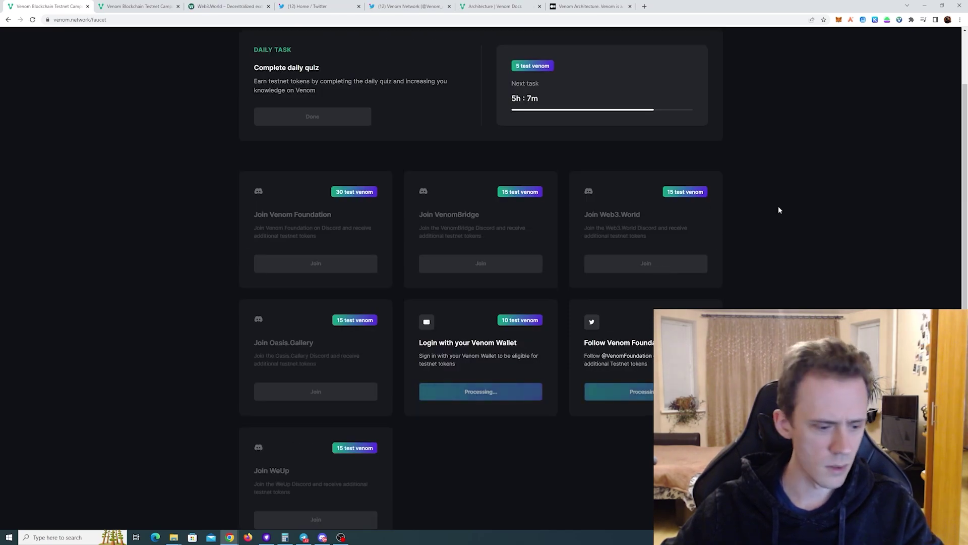
key(F5)
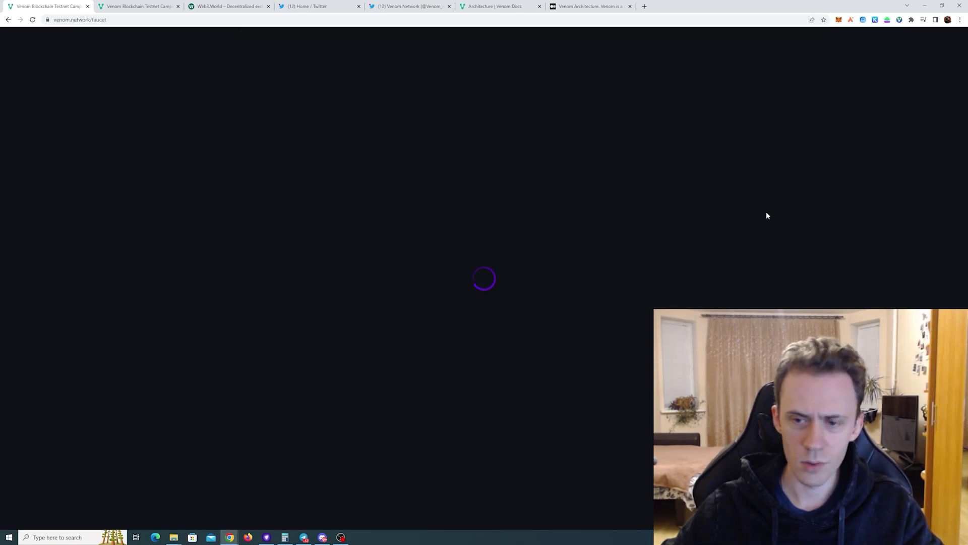
scroll(767, 216, down, 3)
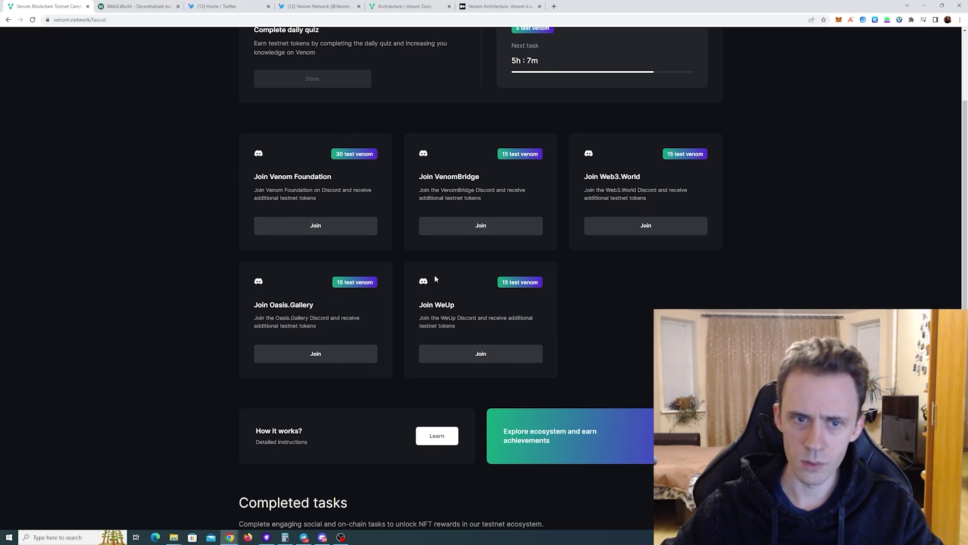
click(314, 228)
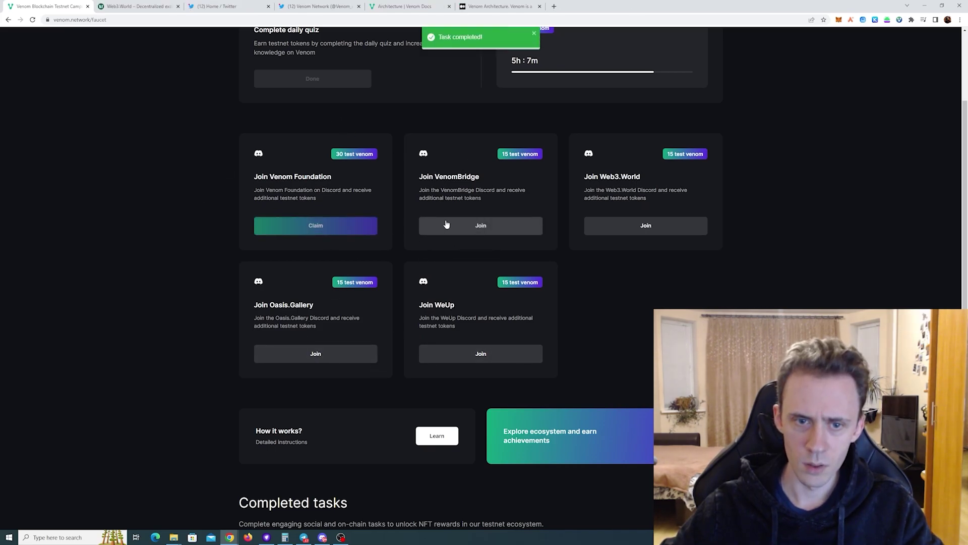
click(371, 227)
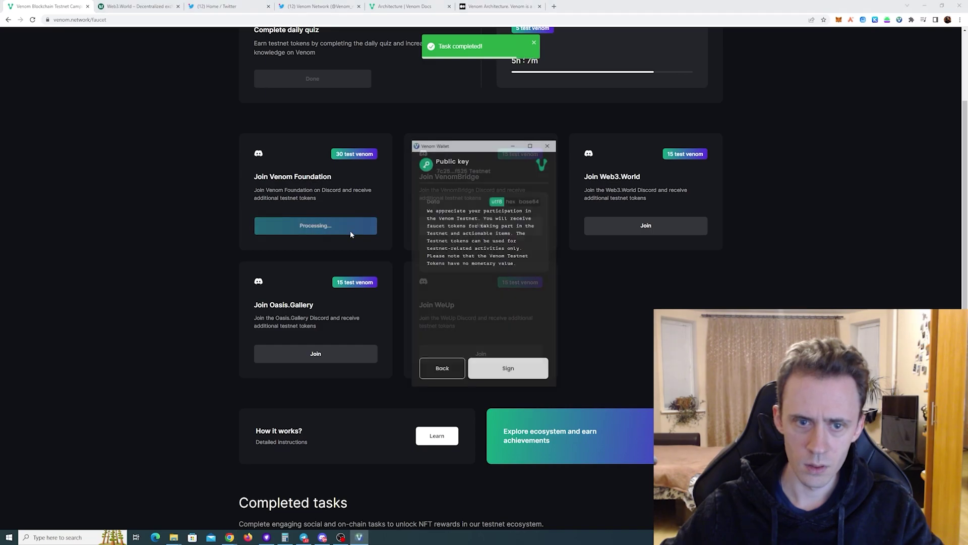
click(515, 368)
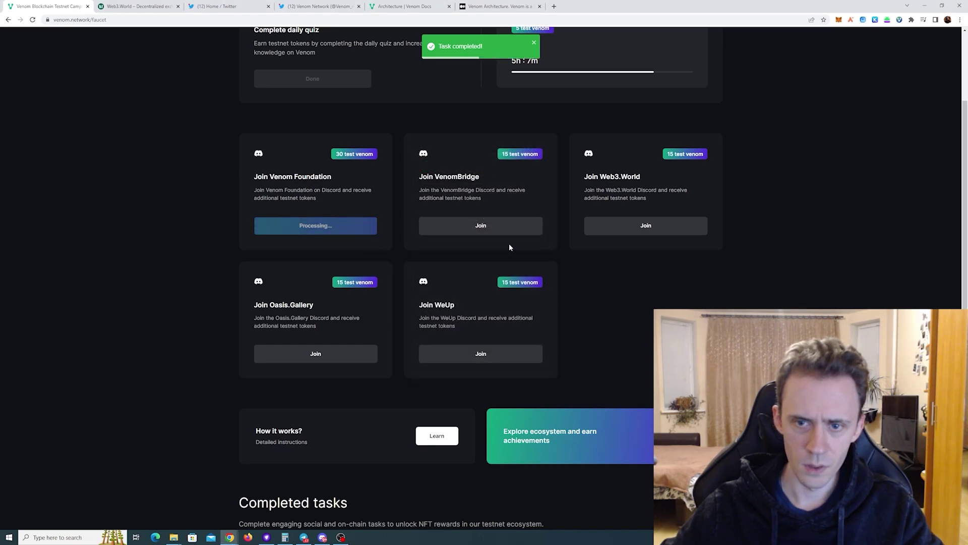
Join the Web3.World Discord server, then verify and claim the VenomBridge Discord task.
click(637, 231)
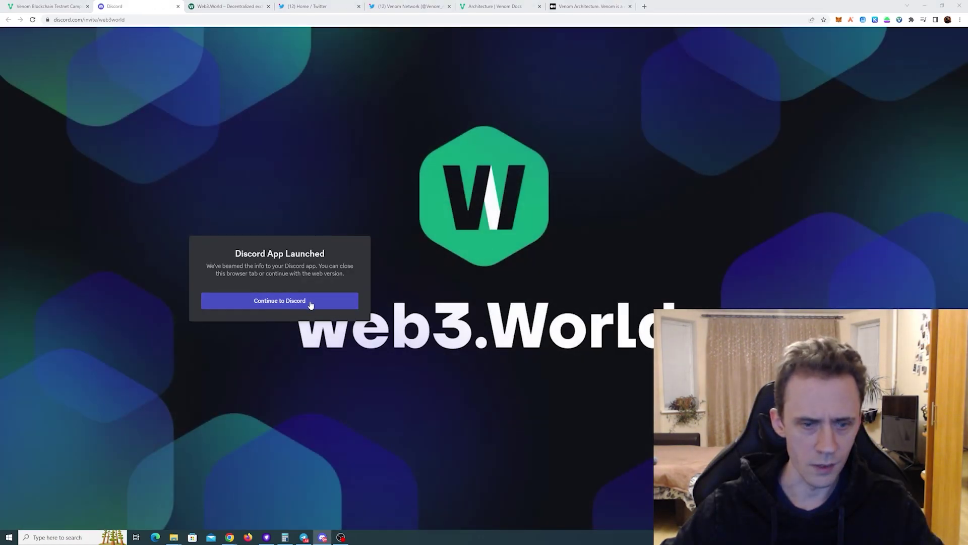
key(ctrl+w)
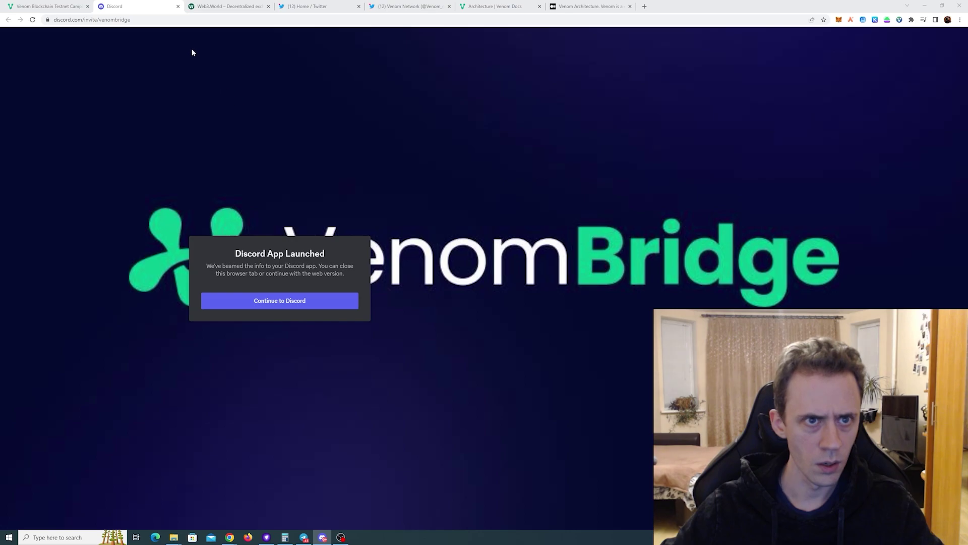
click(50, 5)
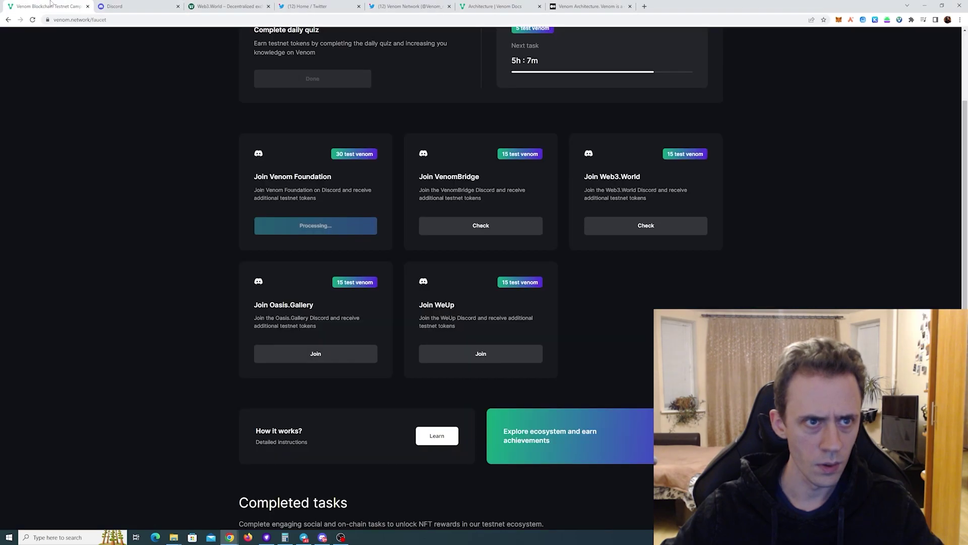
click(473, 227)
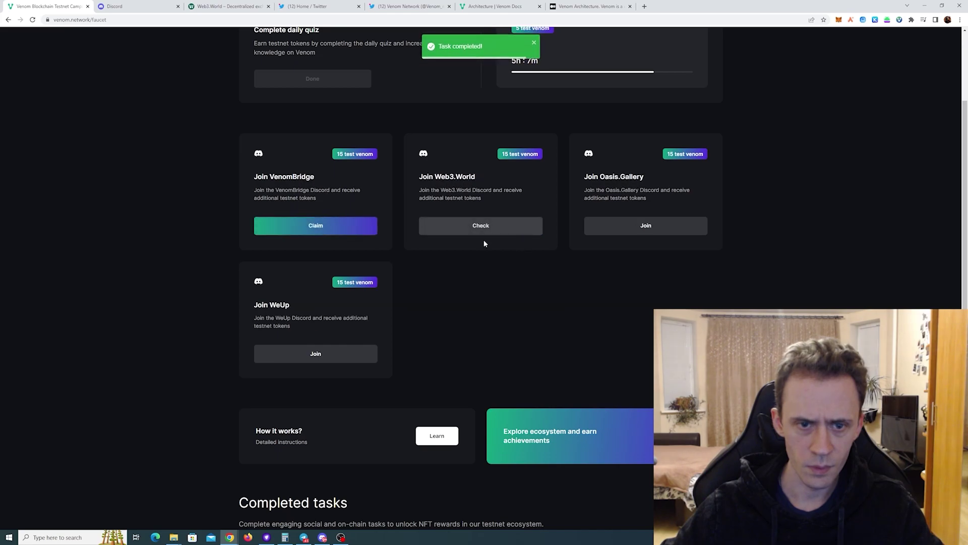
click(315, 228)
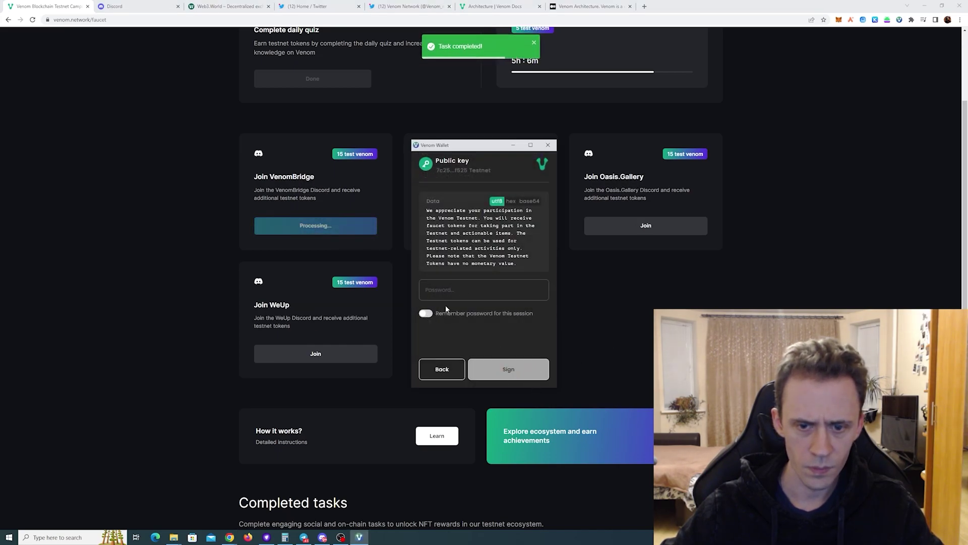
Sign the VenomBridge claim with the remembered wallet password, then claim and sign Web3.World's reward.
click(468, 291)
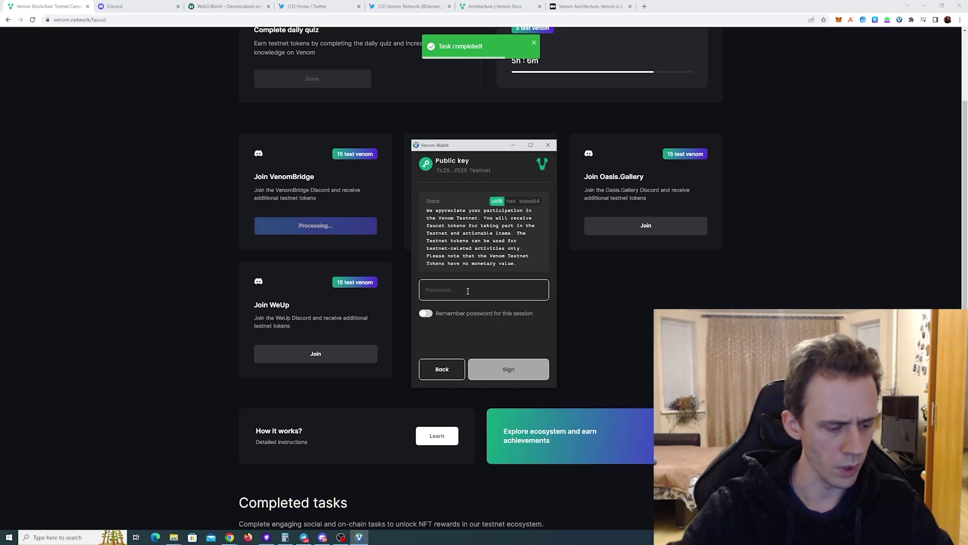
text(1•••••••)
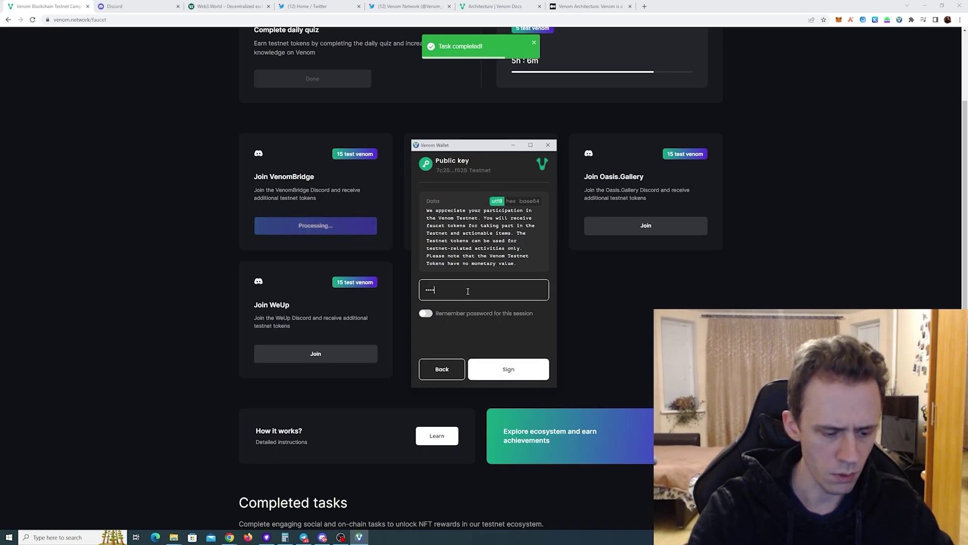
text(•••••••)
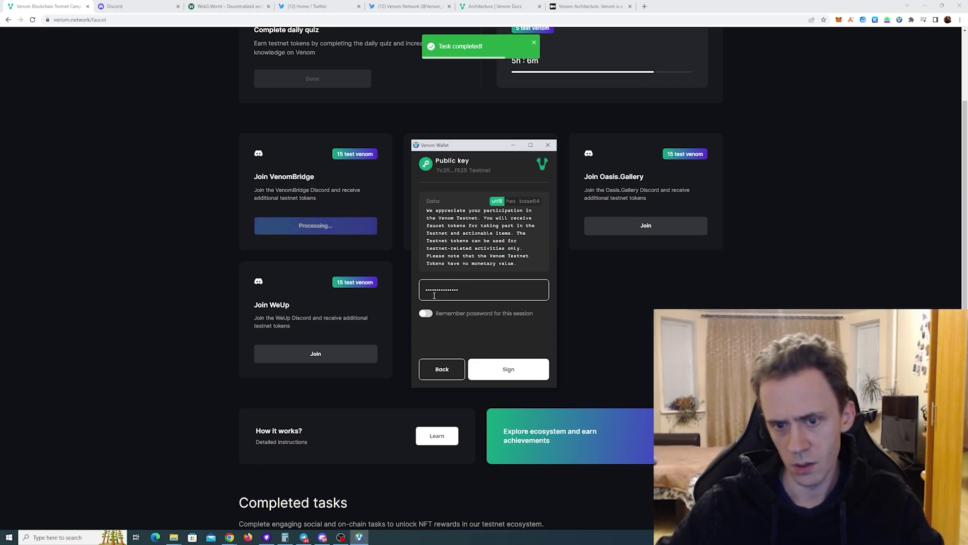
click(426, 313)
click(510, 361)
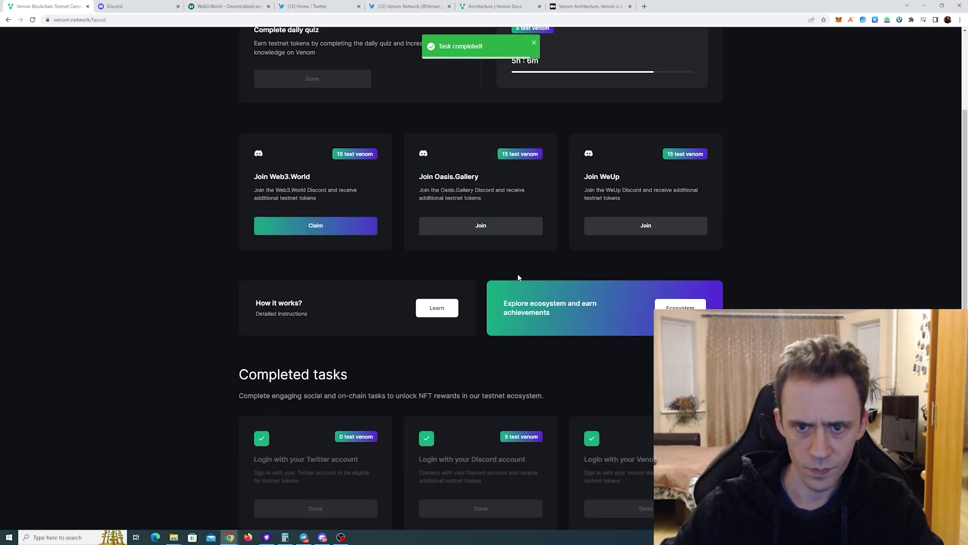
click(307, 228)
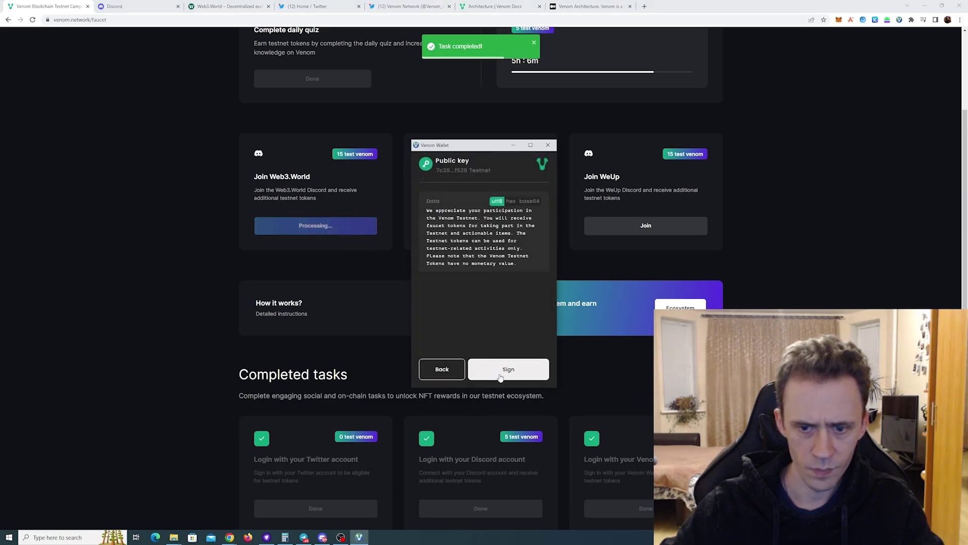
click(489, 365)
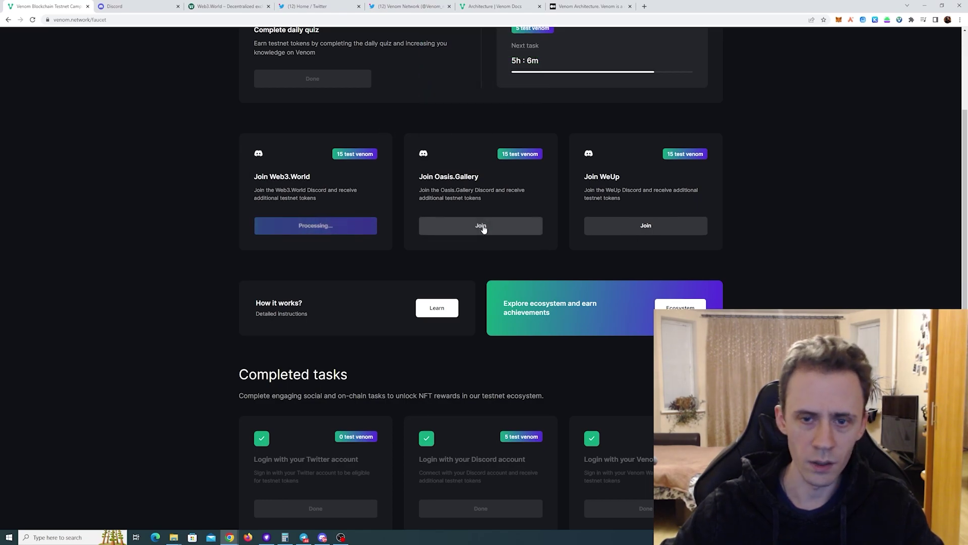
Join the Oasis.Gallery Discord and claim its reward, then join the WeUp Discord.
click(482, 227)
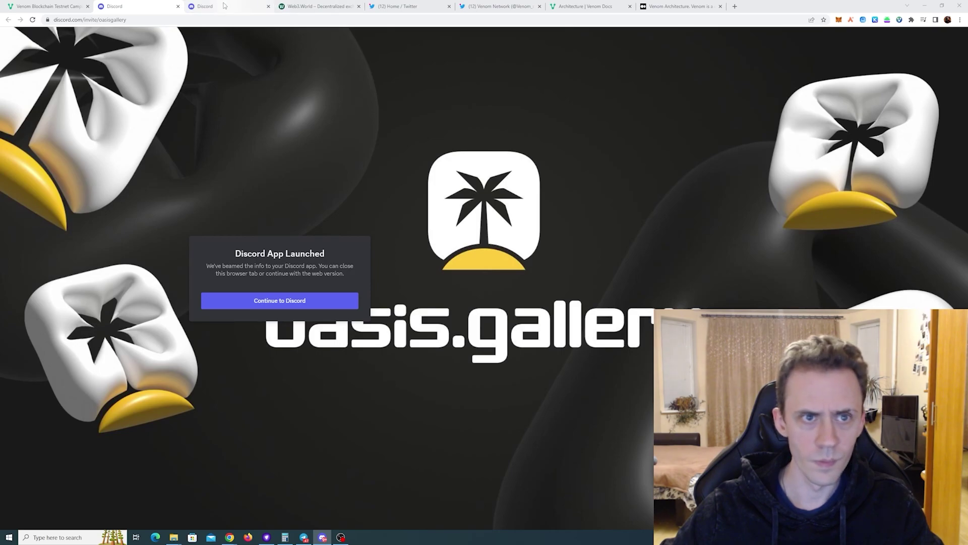
click(65, 7)
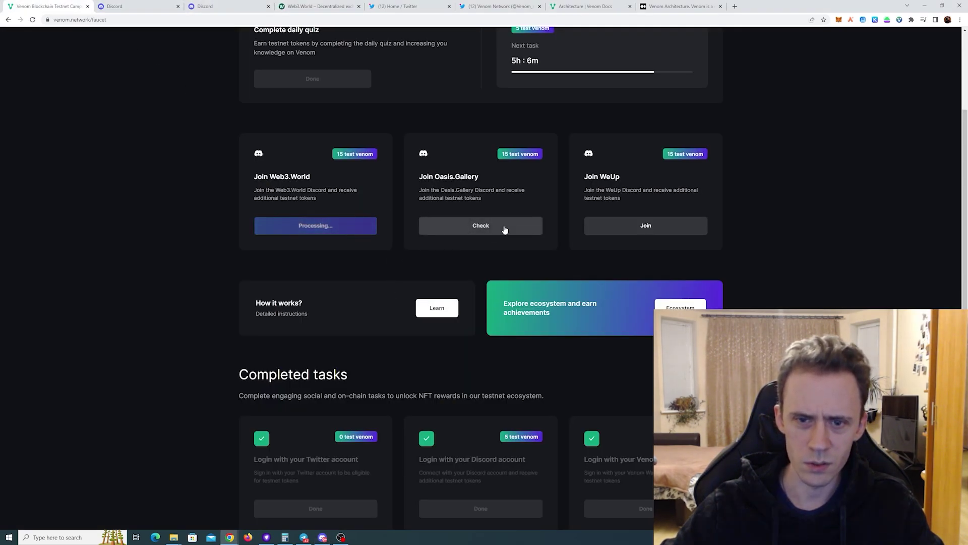
click(504, 227)
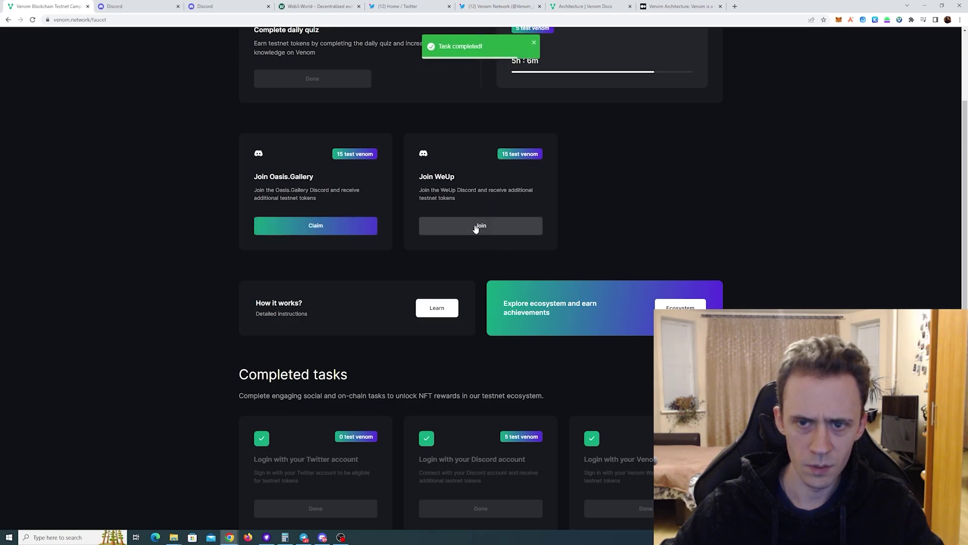
click(303, 228)
click(500, 374)
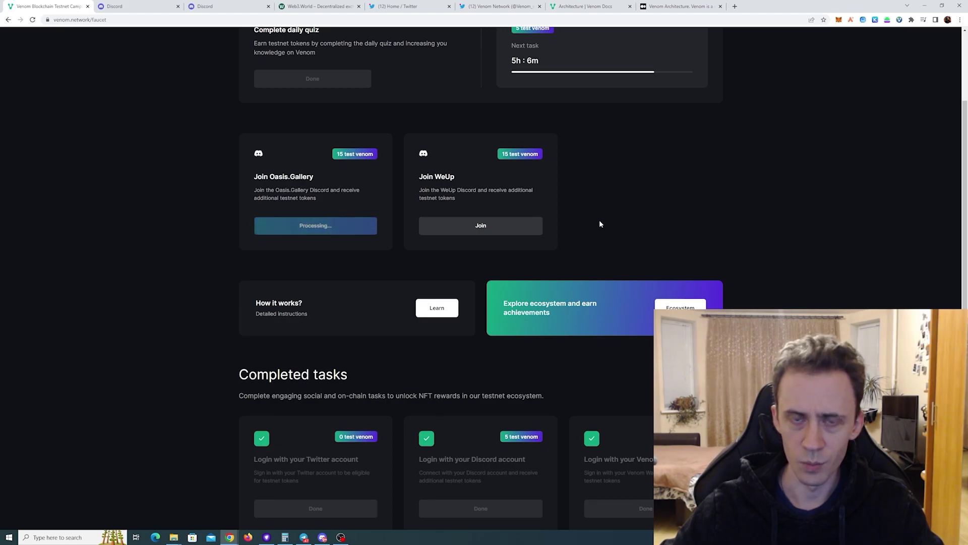
click(481, 231)
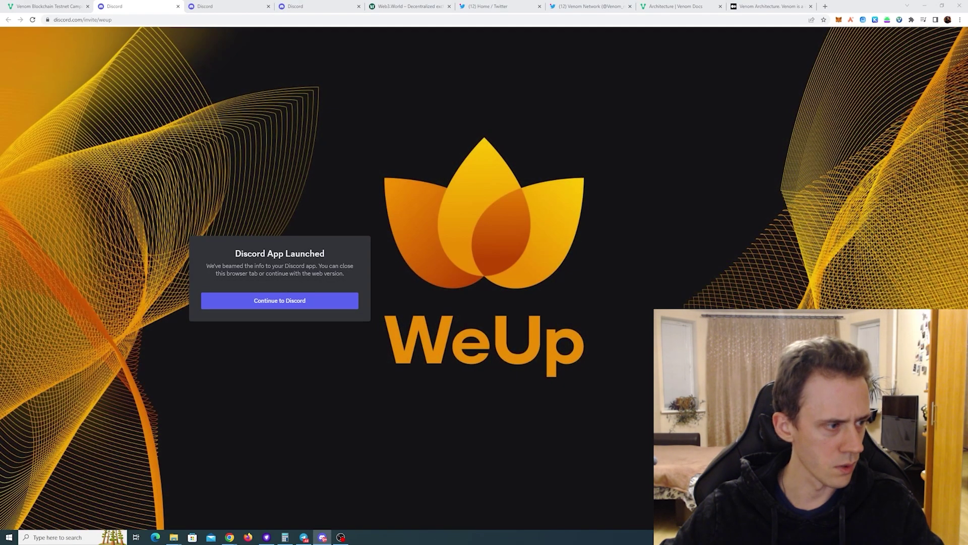
key(ctrl+w)
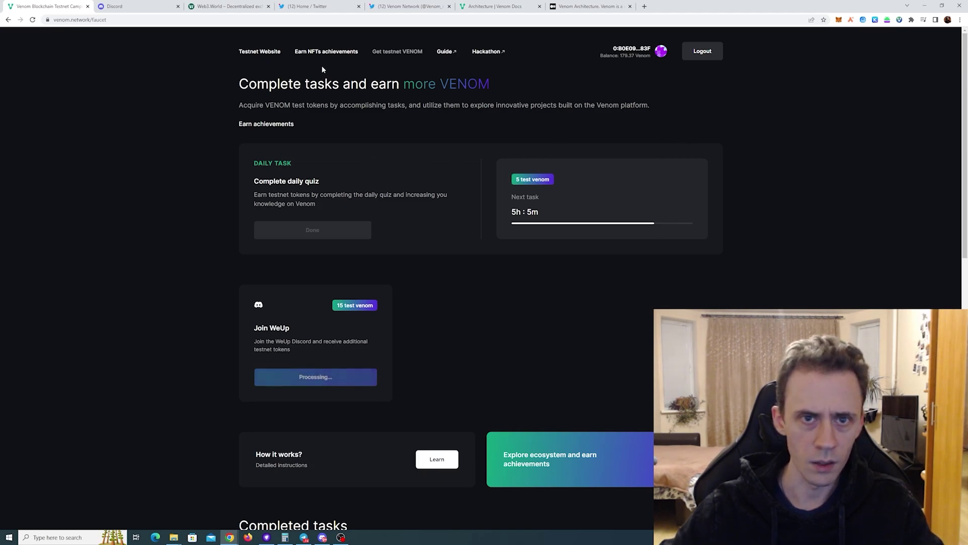
Open the Venom Wallet achievement project and copy the receiver address.
click(345, 54)
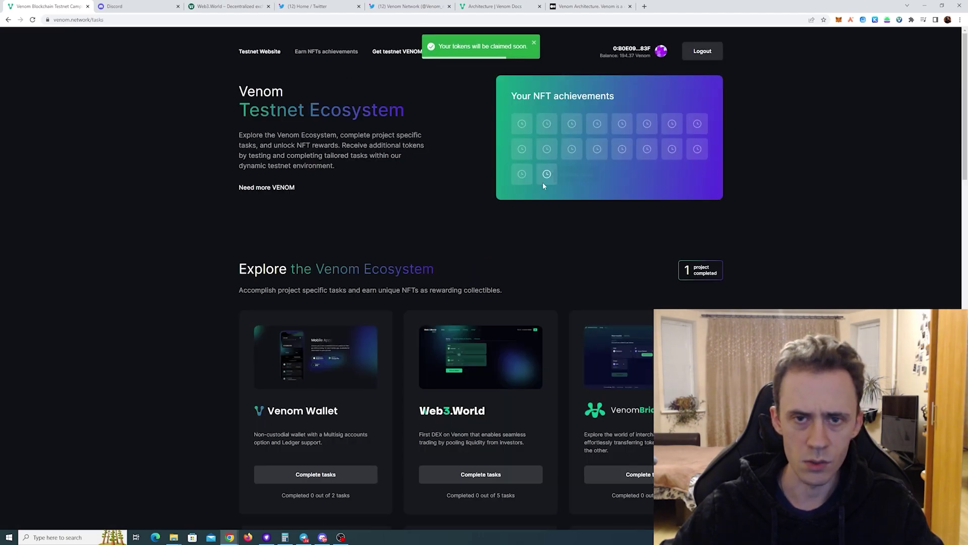
scroll(542, 183, down, 3)
click(323, 282)
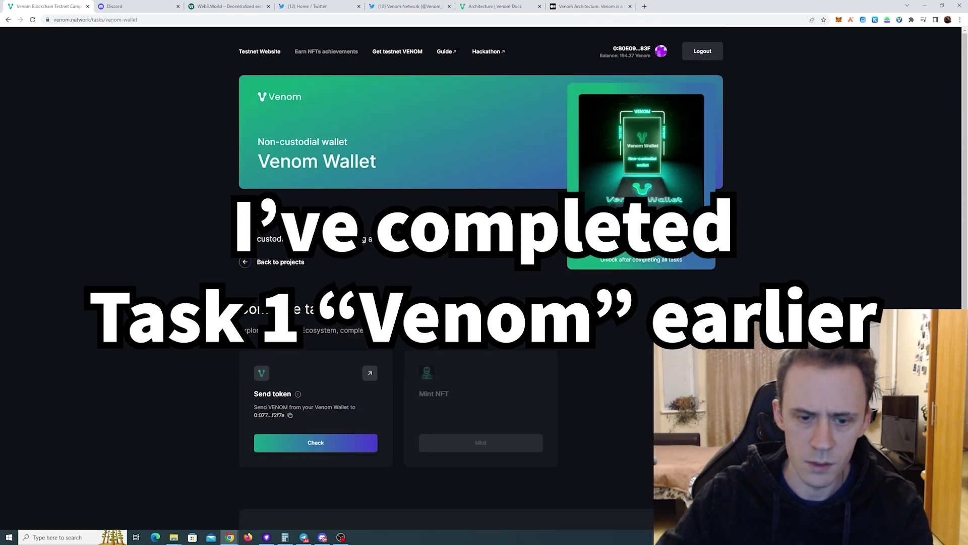
scroll(379, 283, down, 2)
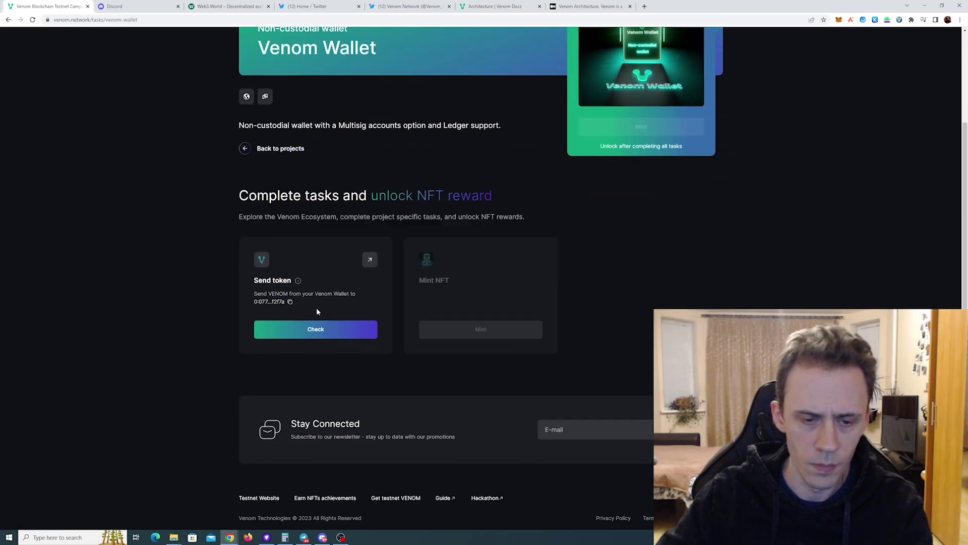
click(290, 301)
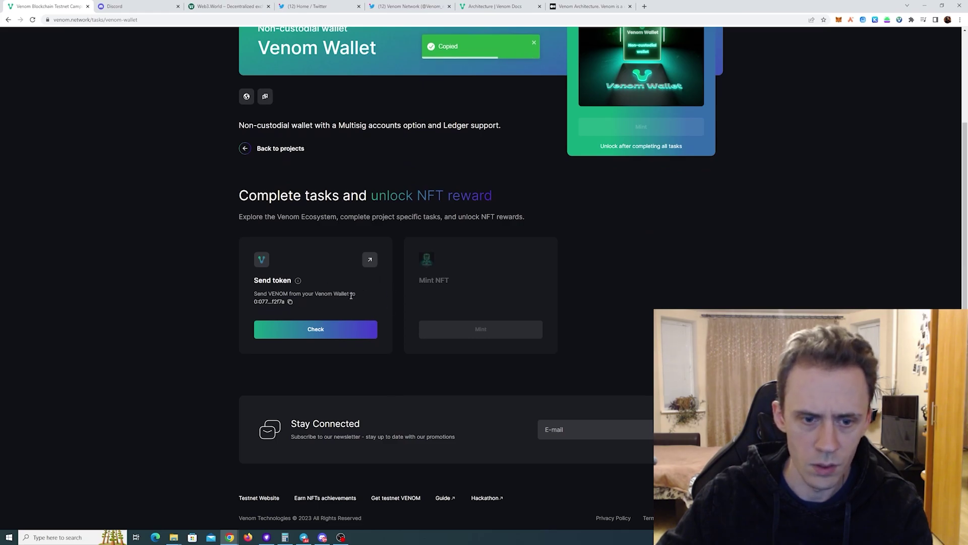
Send 0.01 VENOM to the copied address from the wallet extension.
click(899, 20)
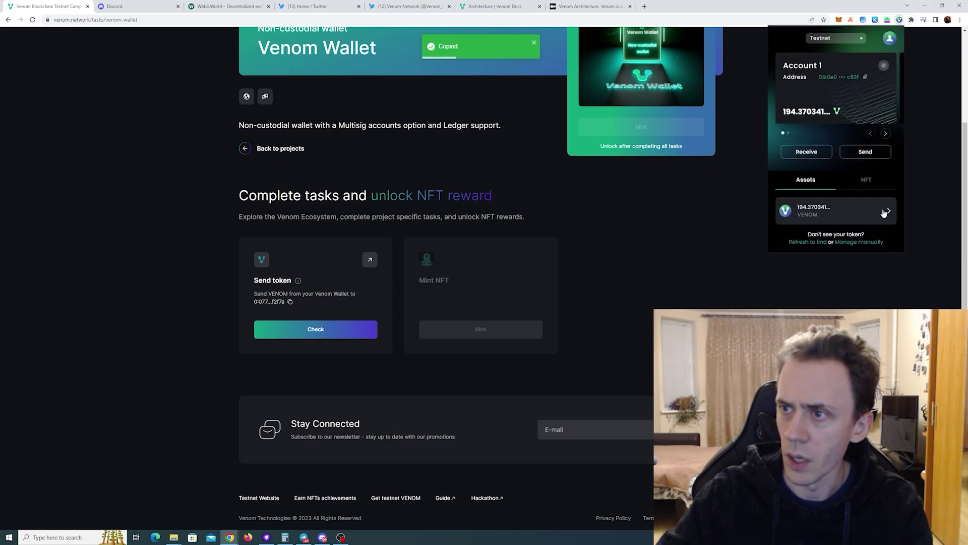
click(866, 152)
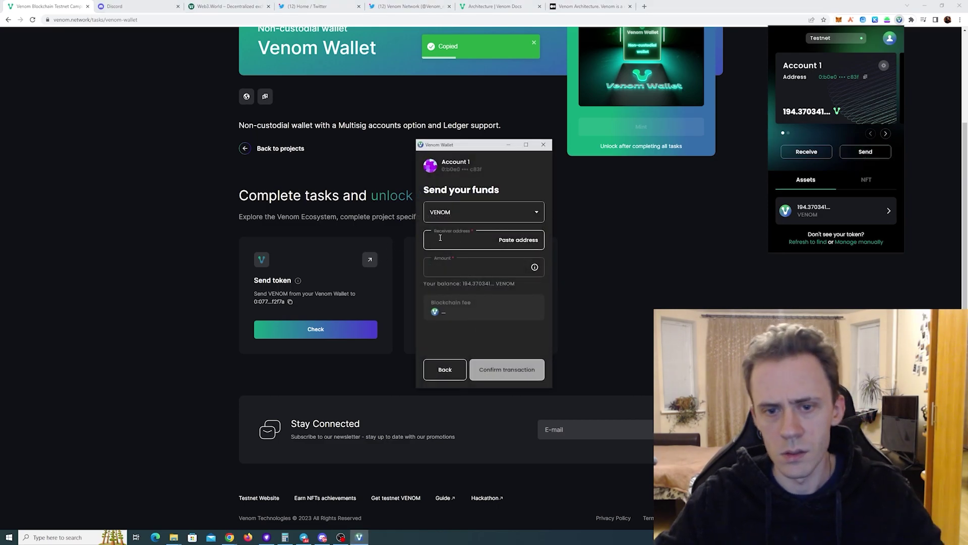
click(461, 240)
key(ctrl+v)
click(470, 271)
text(0.01)
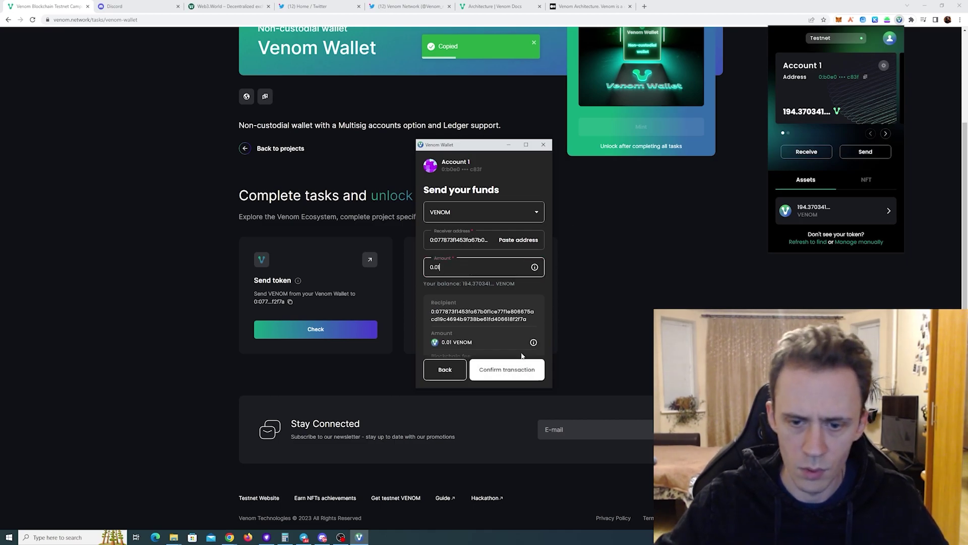
click(507, 369)
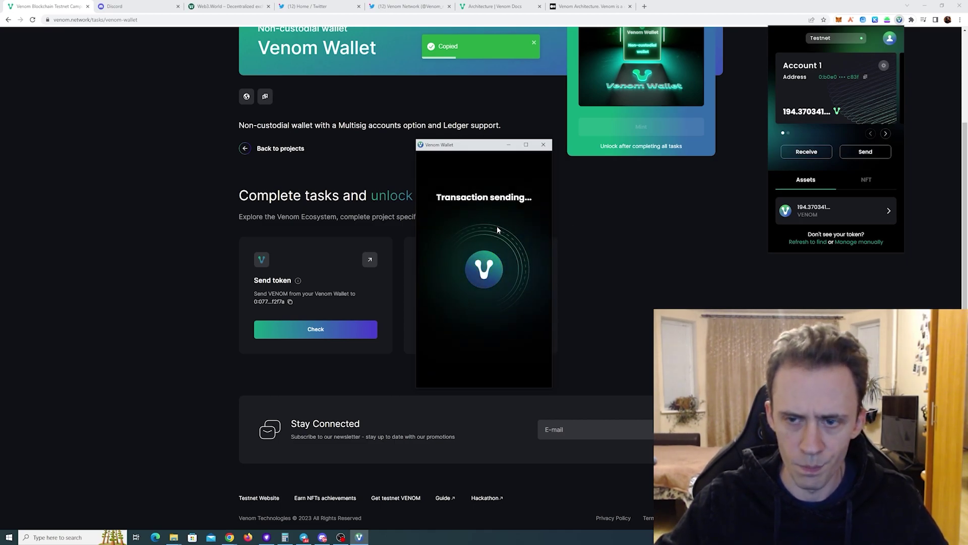
click(493, 371)
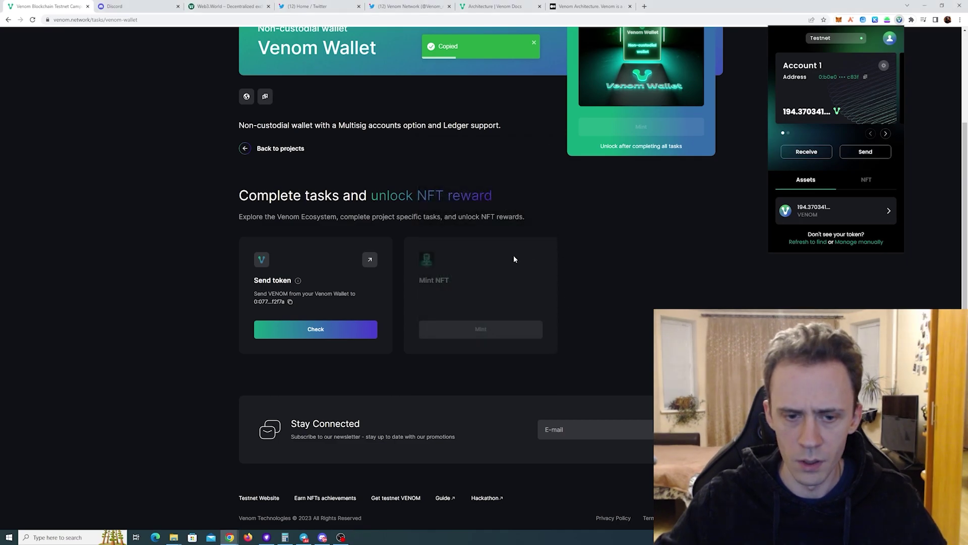
Check the send token task and mint the Venom Wallet achievement NFT.
click(352, 329)
click(499, 333)
click(499, 370)
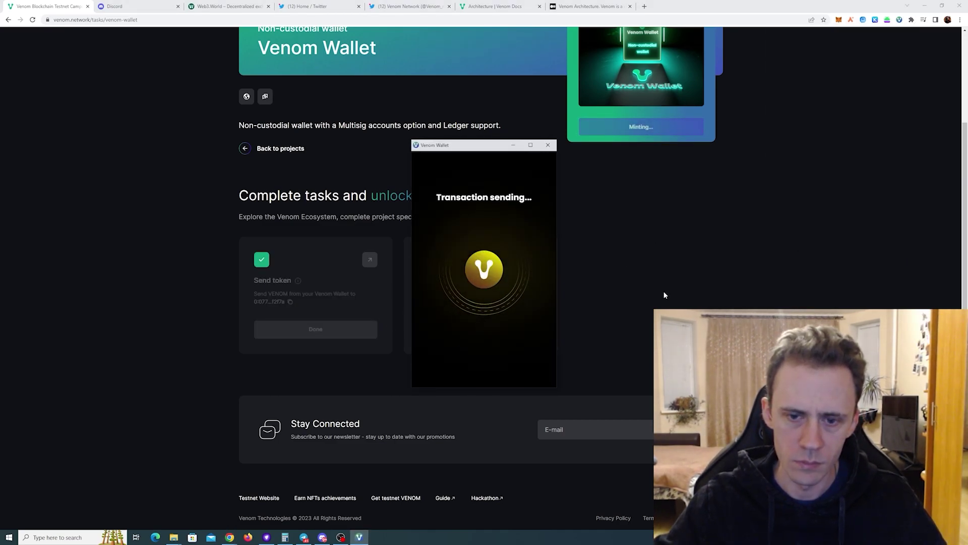
scroll(658, 290, up, 3)
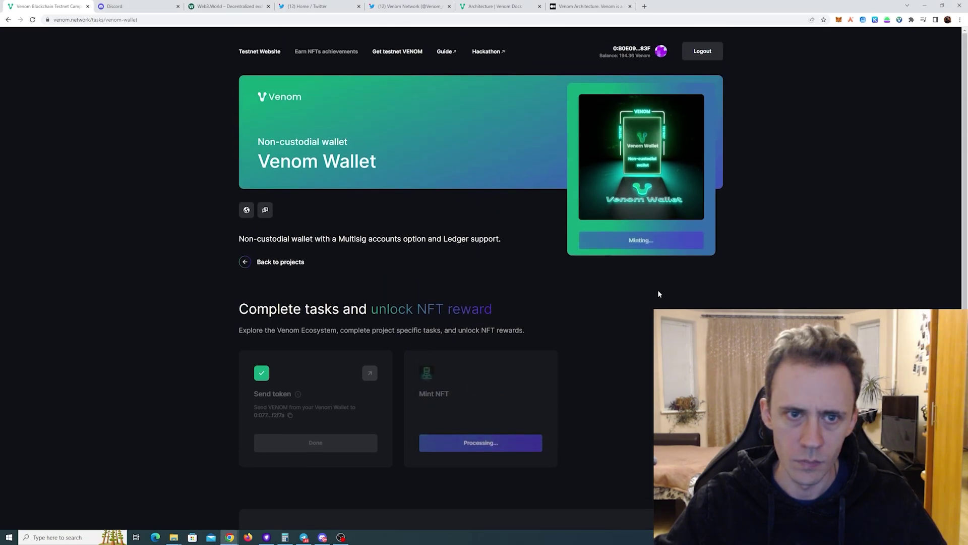
scroll(658, 289, down, 2)
scroll(660, 292, down, 1)
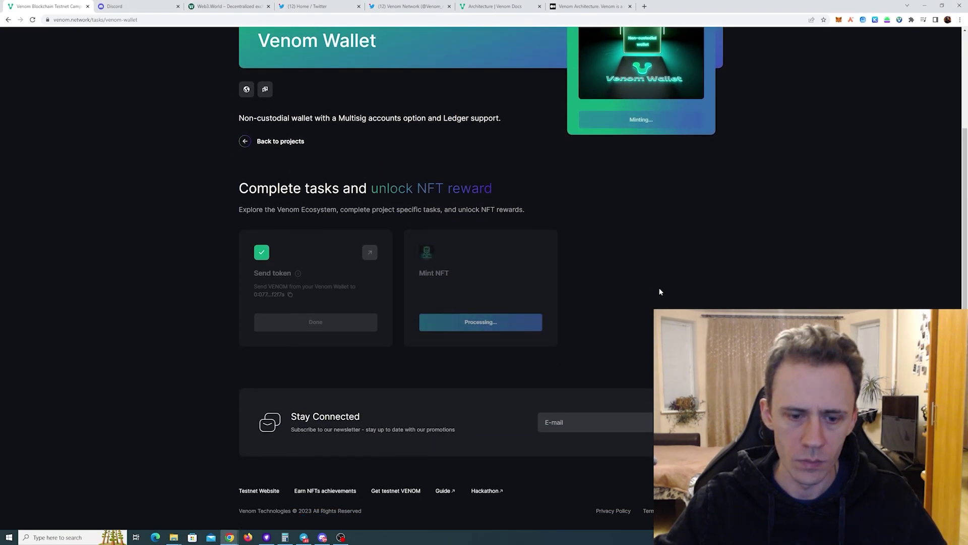
scroll(659, 291, up, 2)
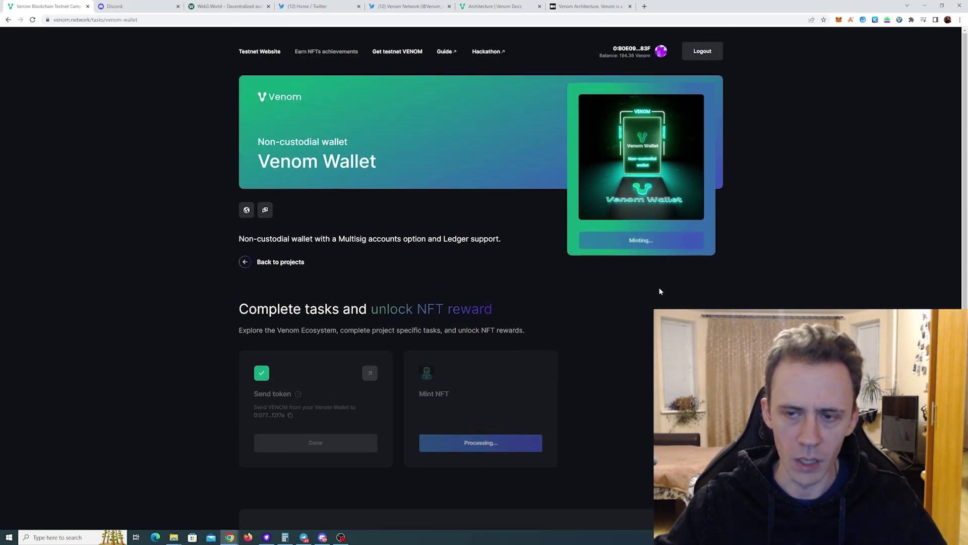
Follow Web3World on Twitter from the Web3.World achievement project's tasks.
click(326, 52)
scroll(449, 139, down, 3)
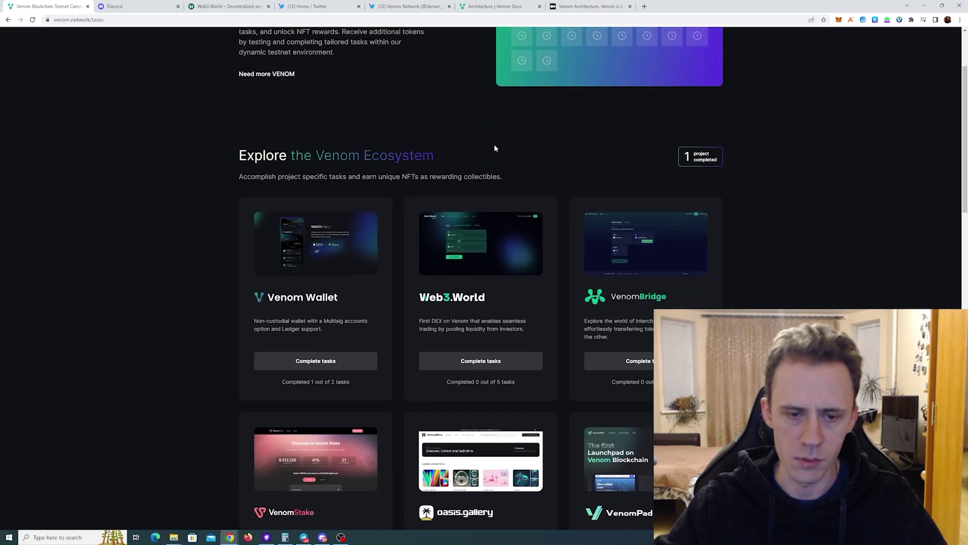
click(505, 355)
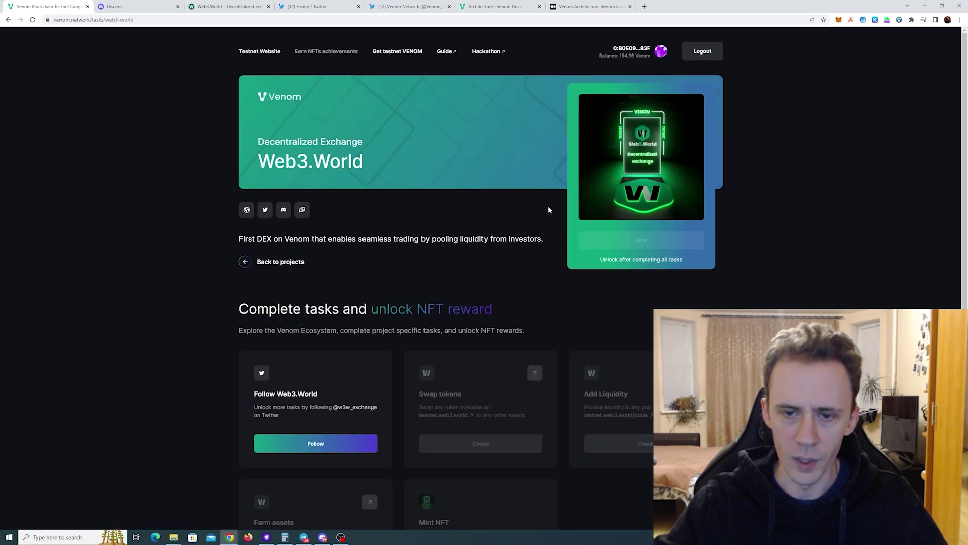
scroll(356, 287, down, 3)
click(356, 288)
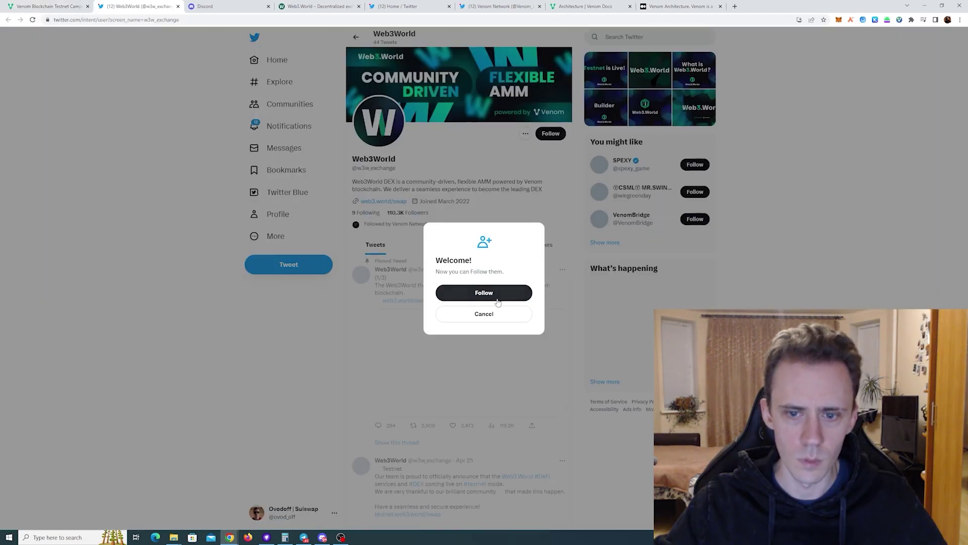
click(497, 293)
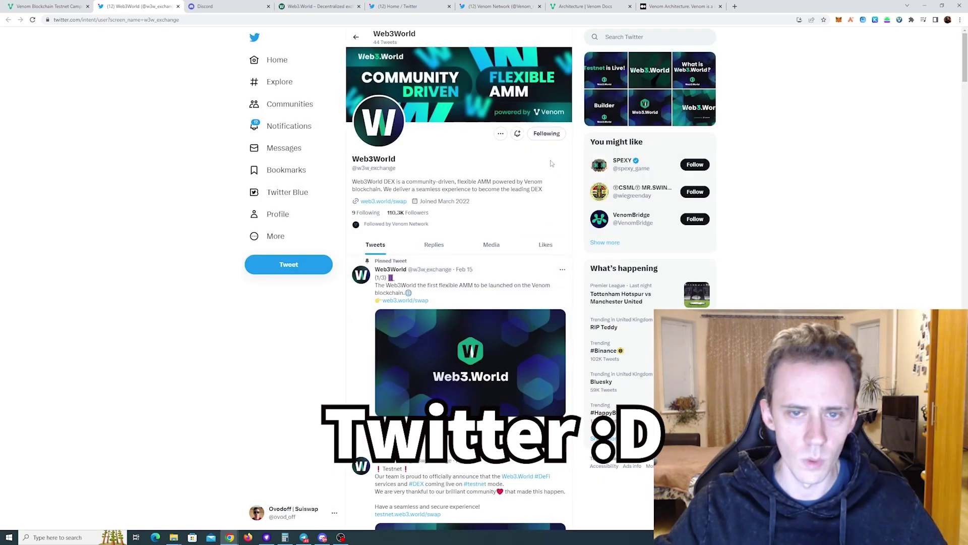
click(49, 6)
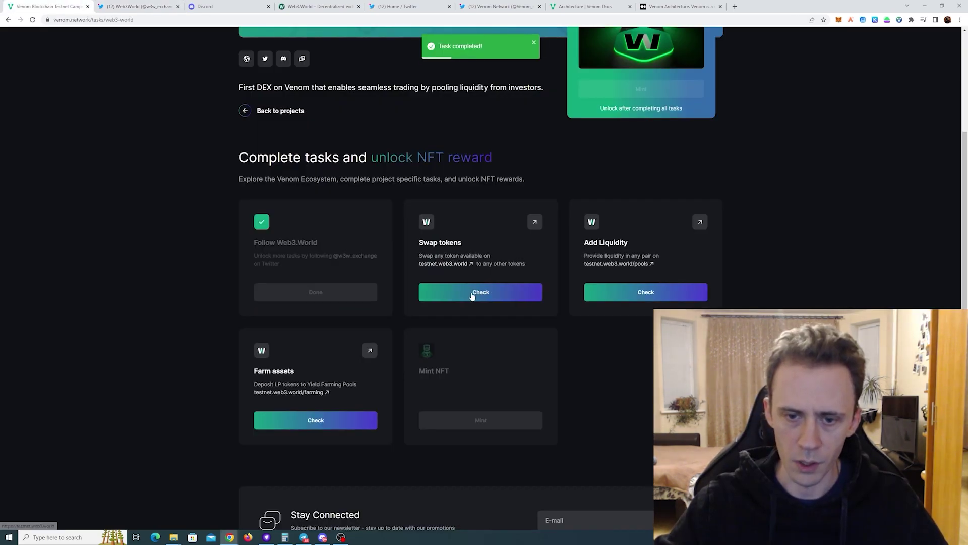
Swap 50 VENOM for USDT on testnet.web3.world, keeping USDT as the target token.
click(452, 265)
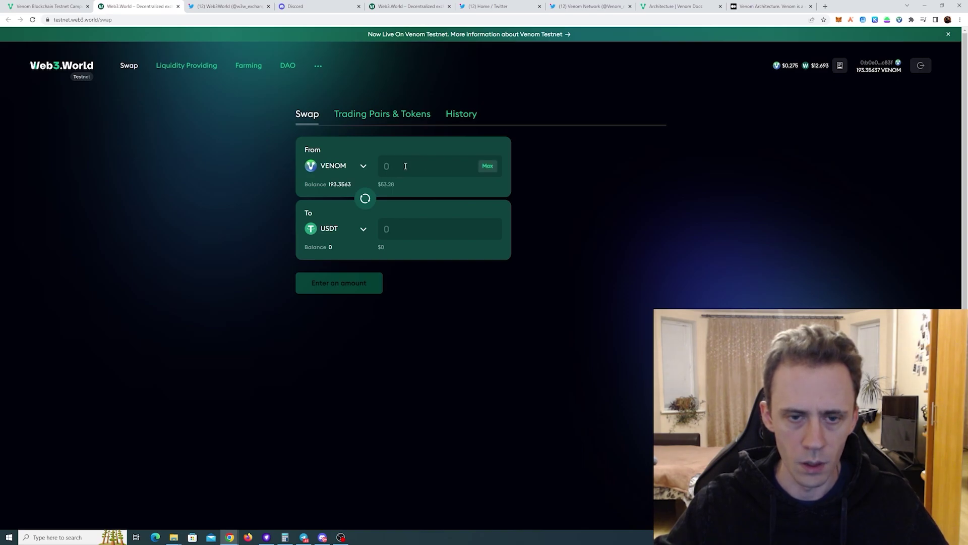
click(364, 230)
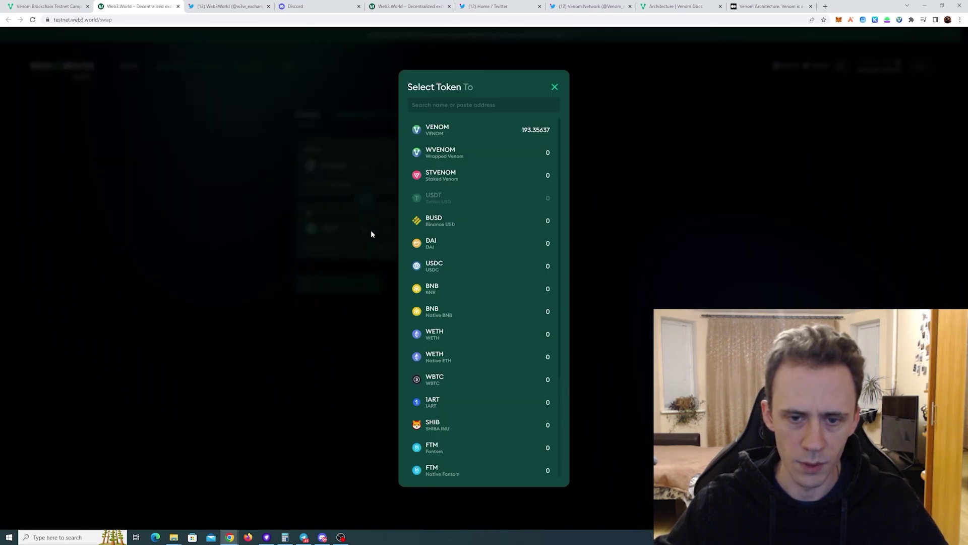
scroll(480, 201, down, 3)
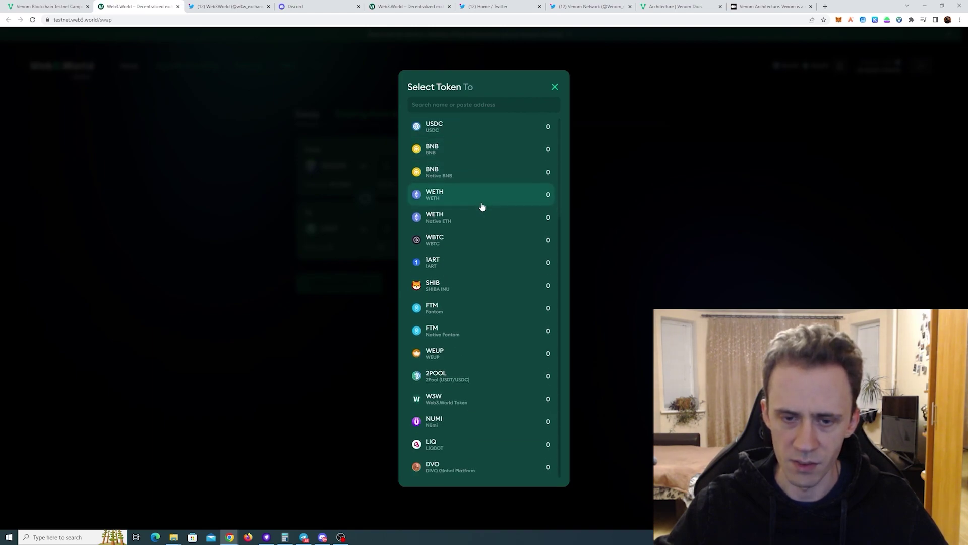
scroll(481, 203, up, 3)
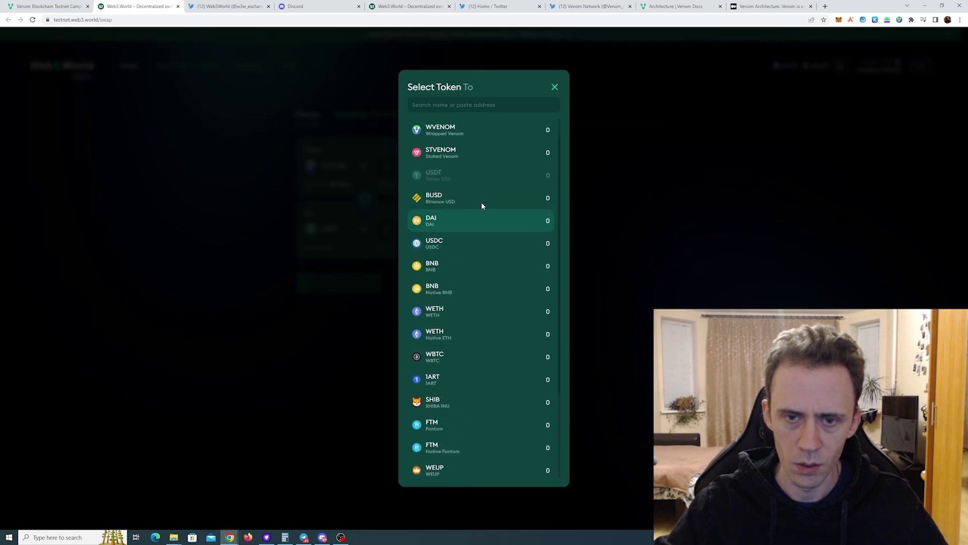
scroll(489, 308, down, 3)
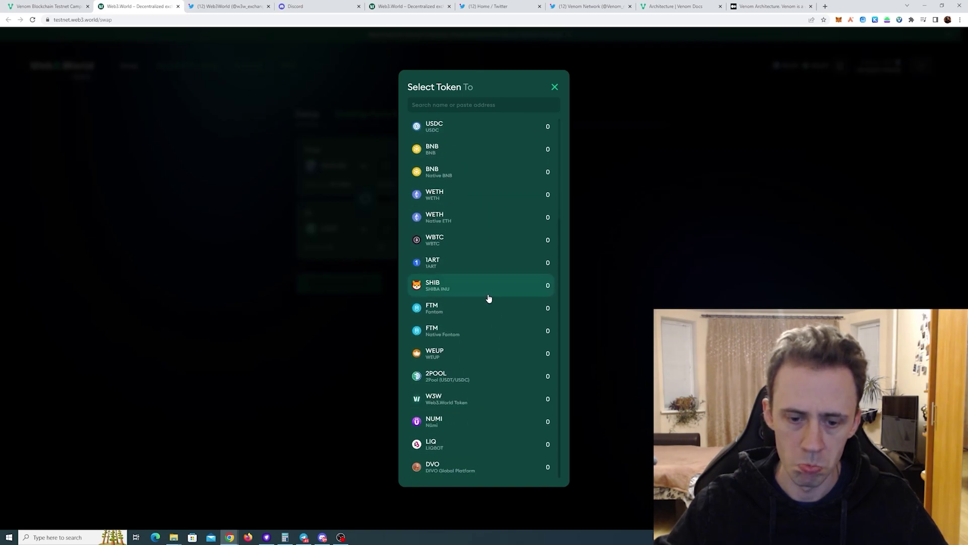
key(Escape)
click(422, 160)
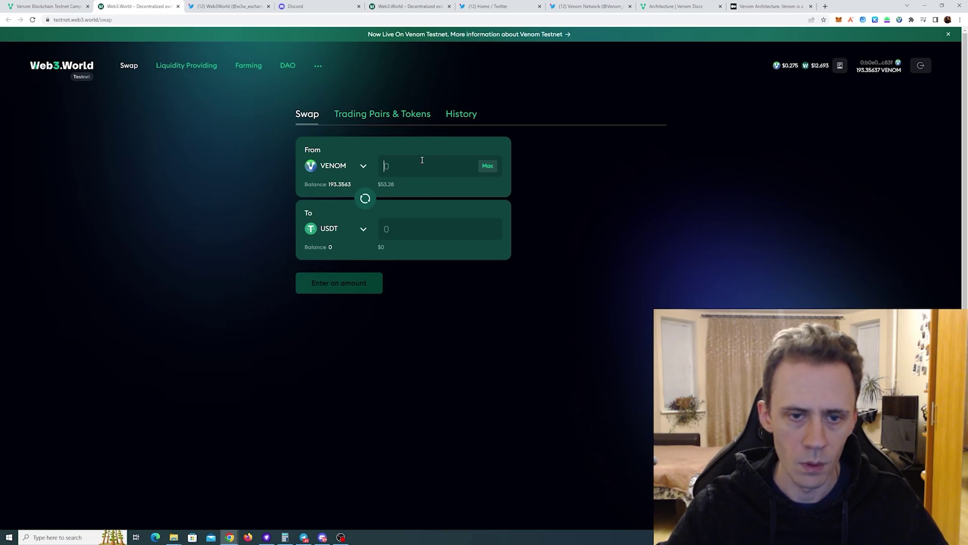
text(50)
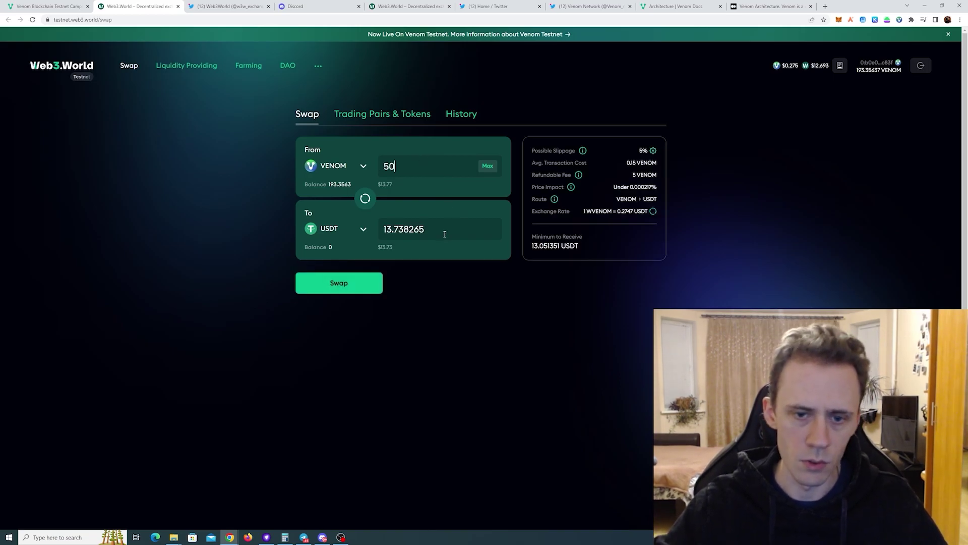
click(351, 293)
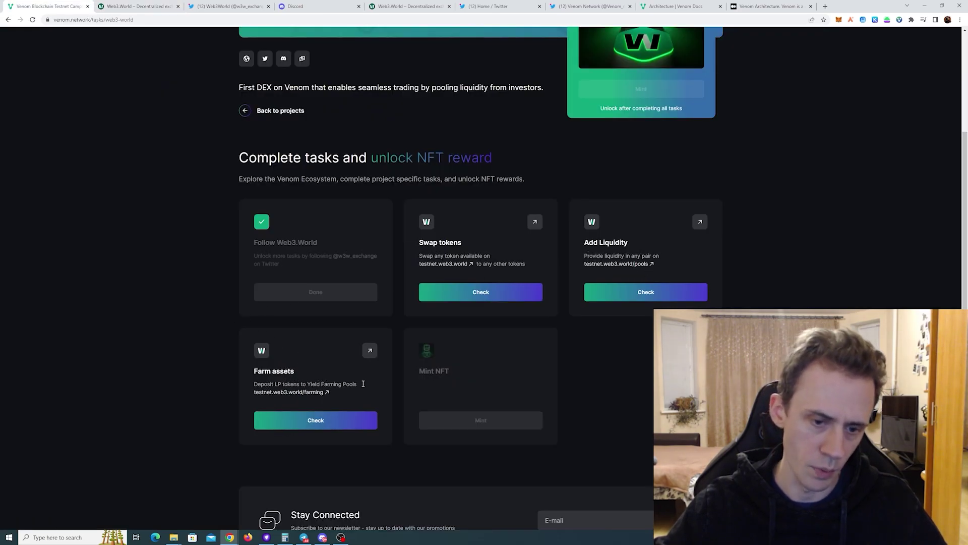
click(146, 6)
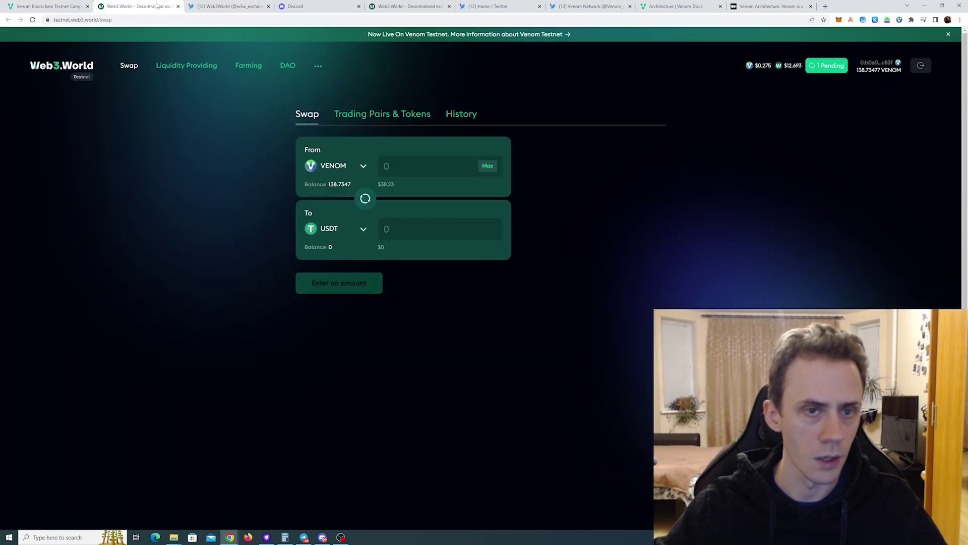
Go to Liquidity Providing and scroll down the pool list to the USDT/WVENOM pool.
click(200, 67)
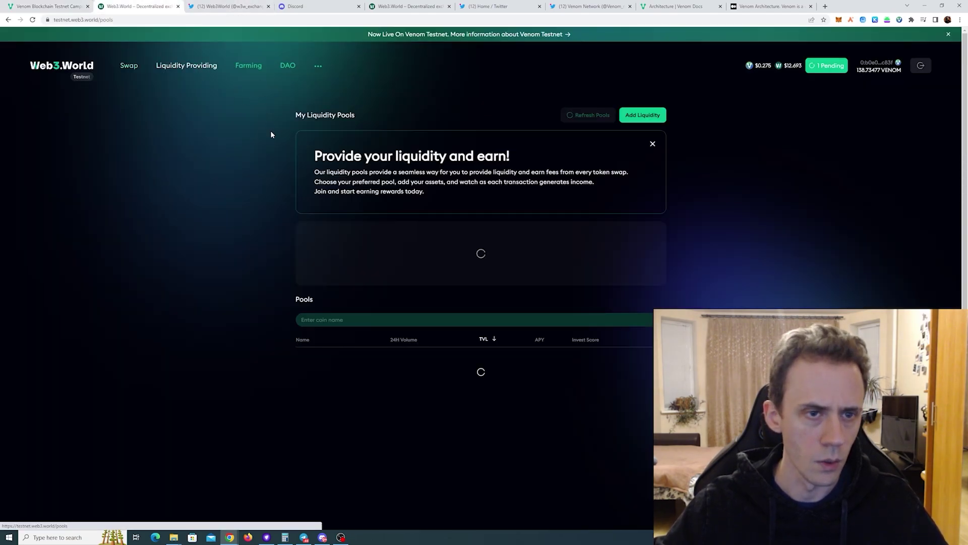
scroll(512, 247, down, 2)
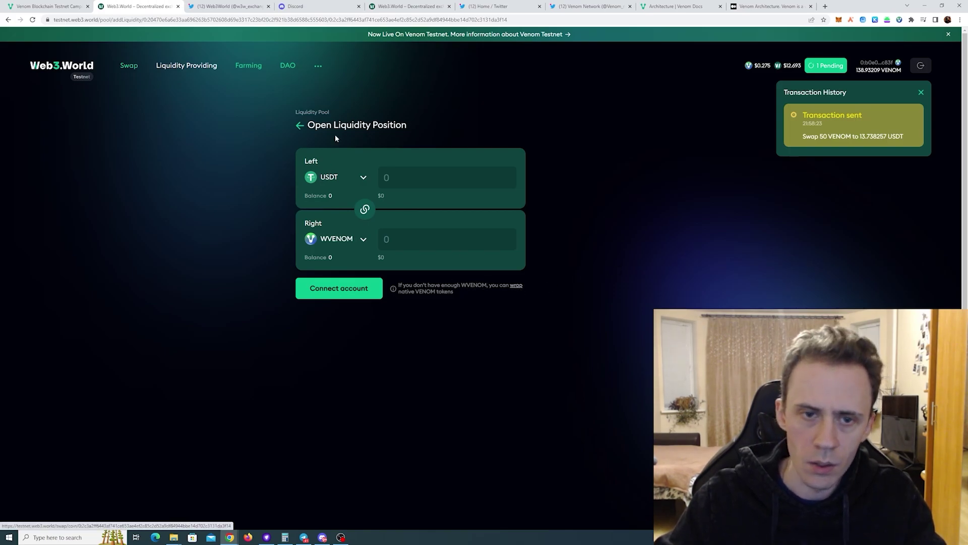
Leave the liquidity position page and return to the Swap form.
click(300, 125)
scroll(376, 401, down, 3)
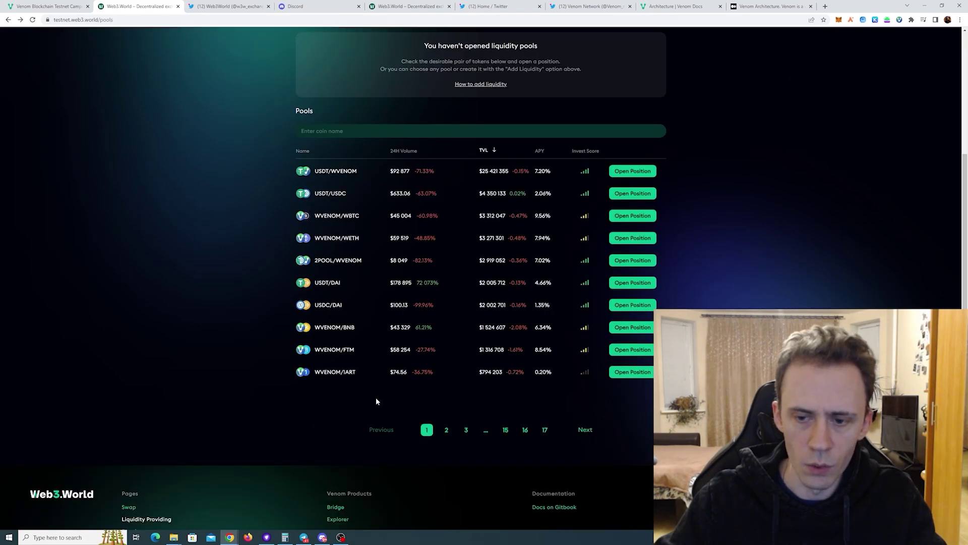
scroll(376, 401, up, 3)
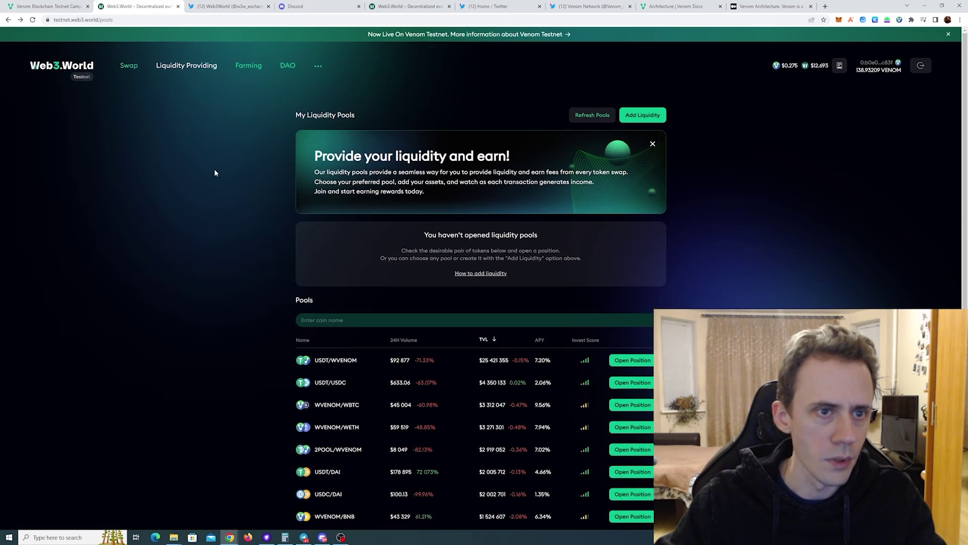
click(129, 65)
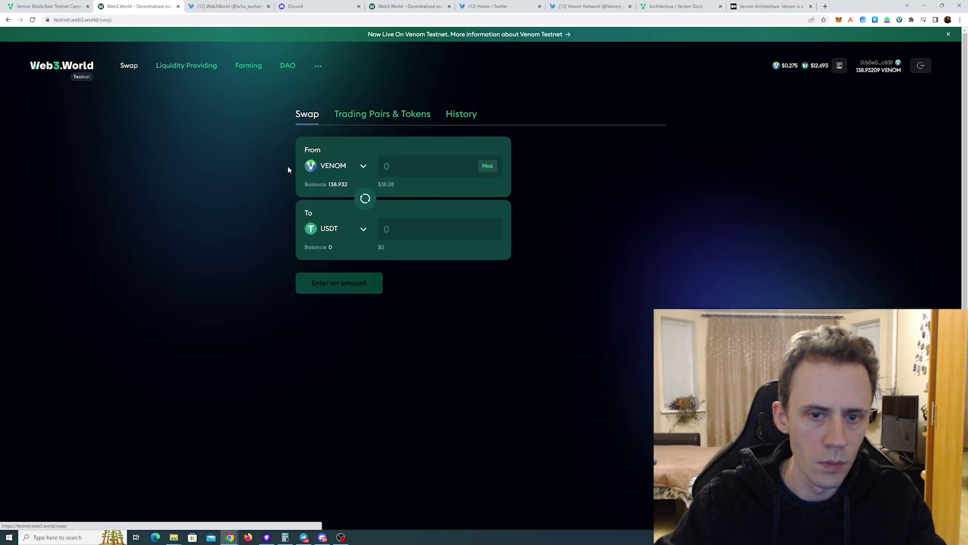
Wrap 50 VENOM into WVENOM and confirm the transaction in Venom Wallet.
click(363, 228)
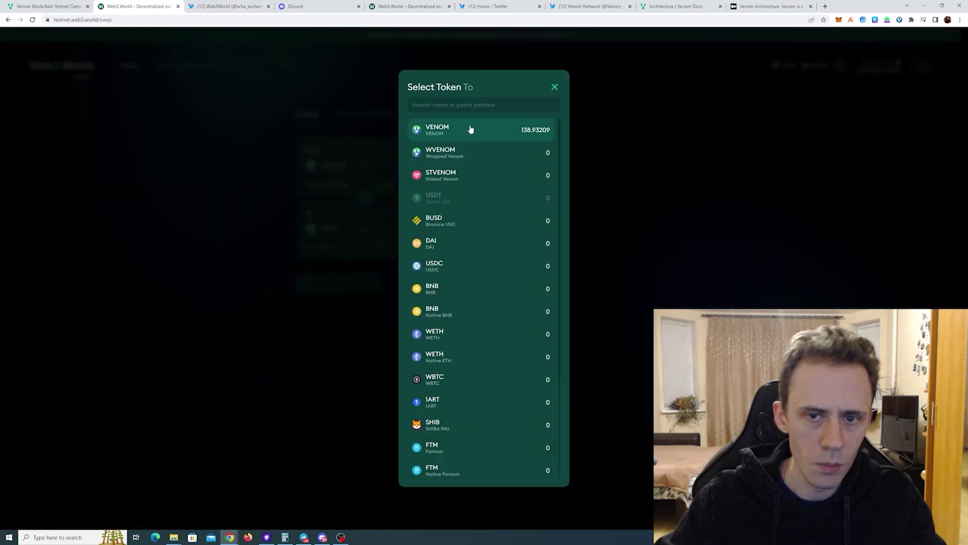
click(461, 155)
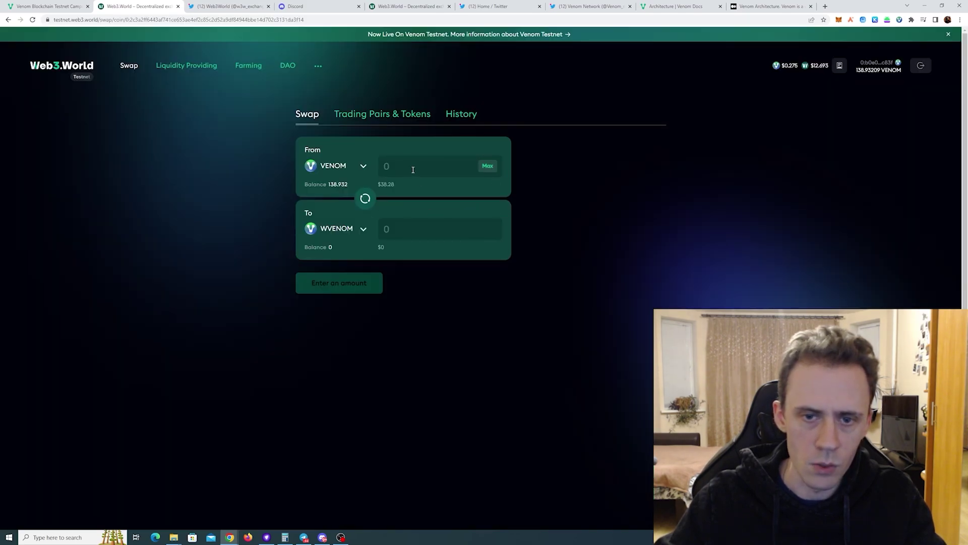
text(50)
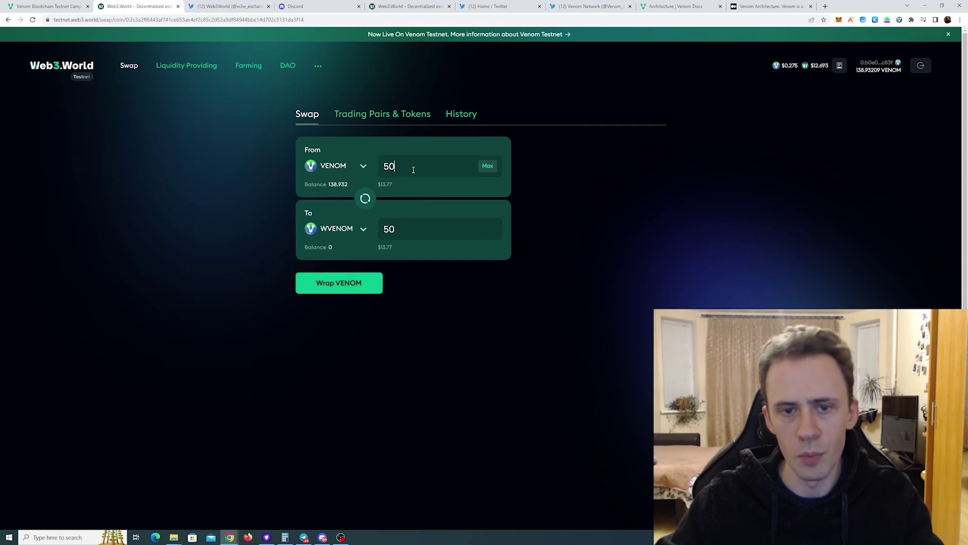
click(336, 284)
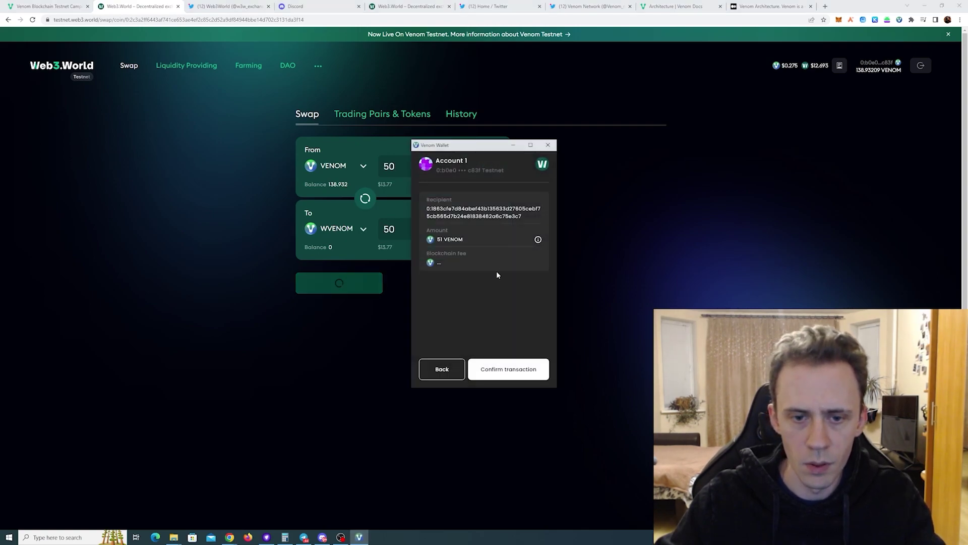
click(515, 369)
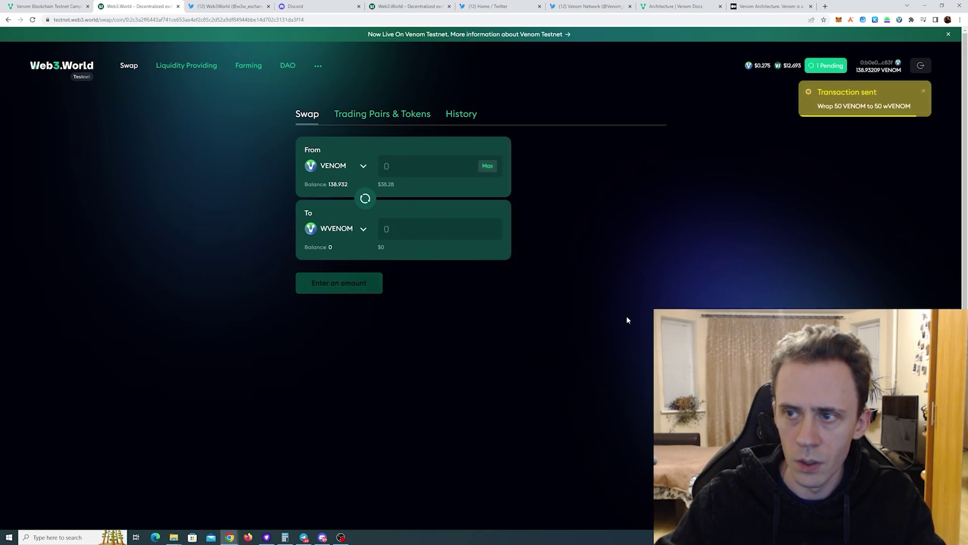
Open the USDT/WVENOM position page, then go back to the Swap form.
click(184, 66)
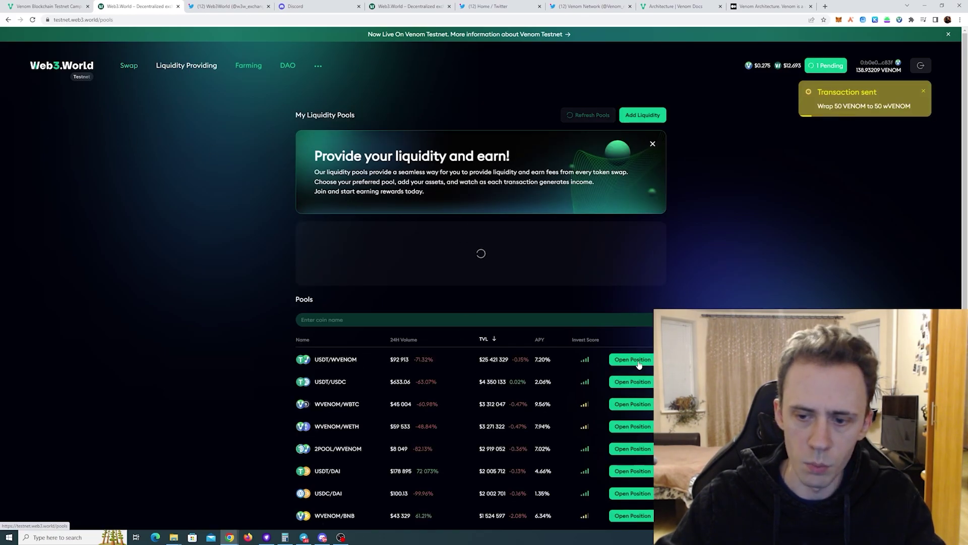
click(639, 364)
click(843, 103)
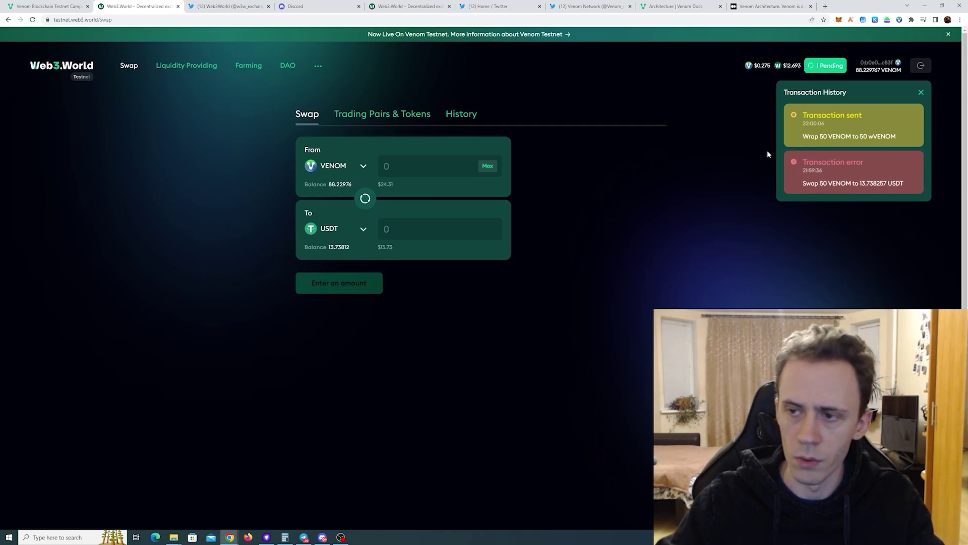
key(alt+Left)
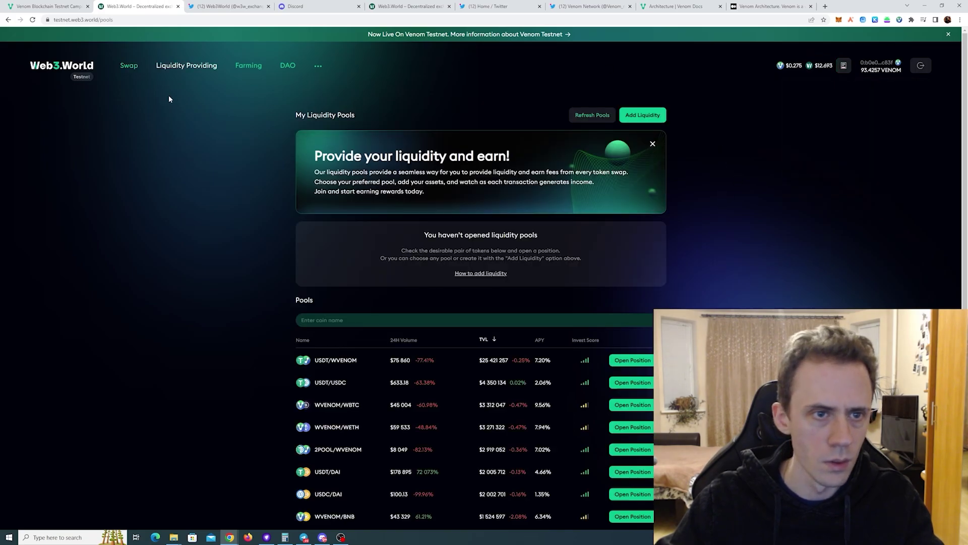
click(130, 66)
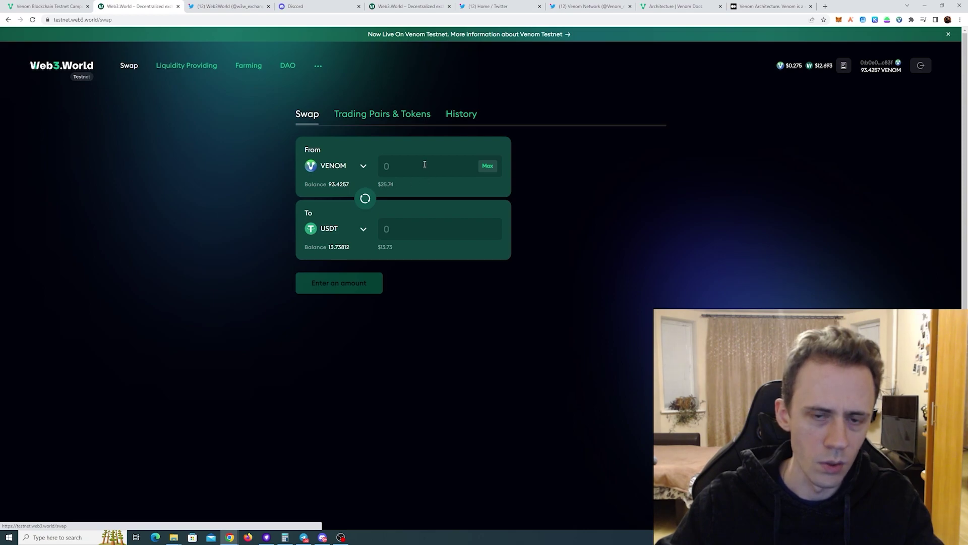
Review transaction history, fill 13.738129 USDT, and refresh Venom Wallet's token list.
click(844, 65)
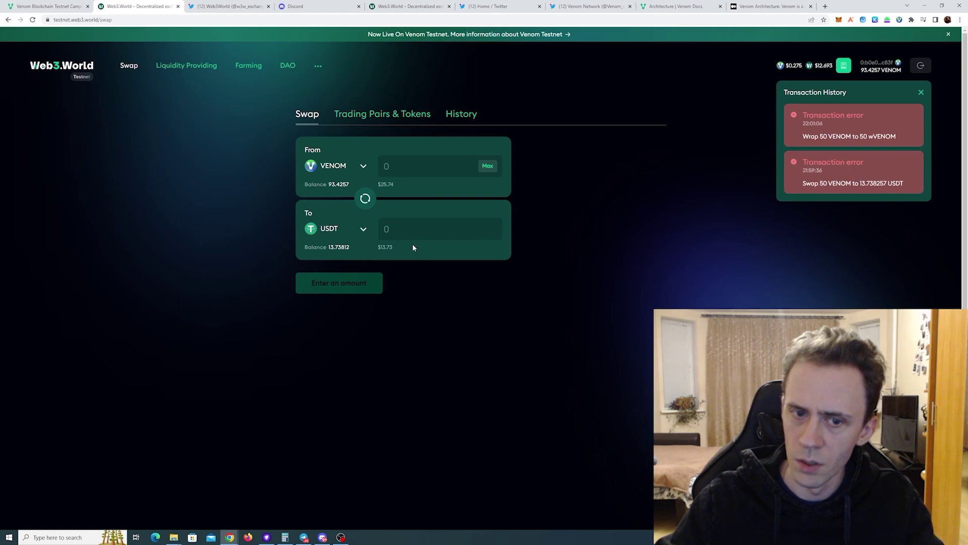
click(339, 249)
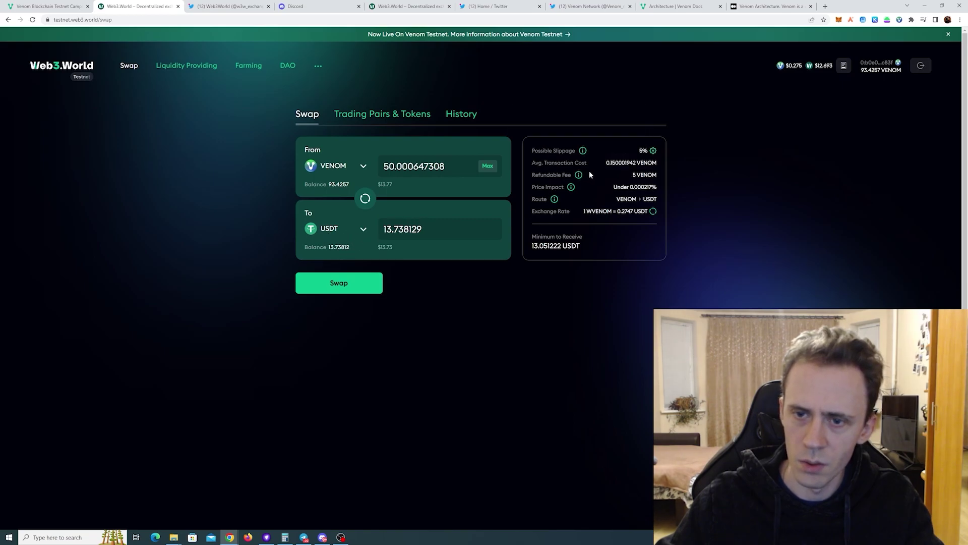
click(899, 19)
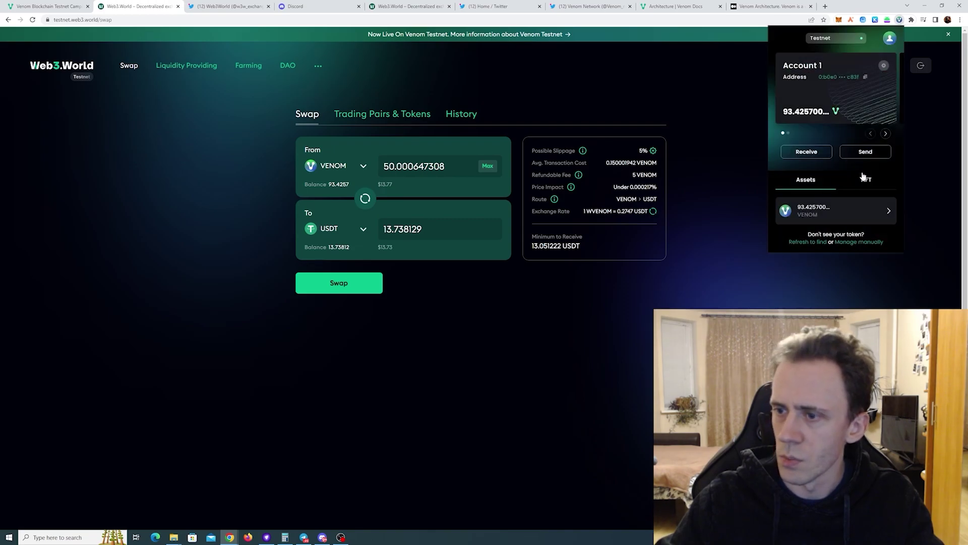
click(808, 242)
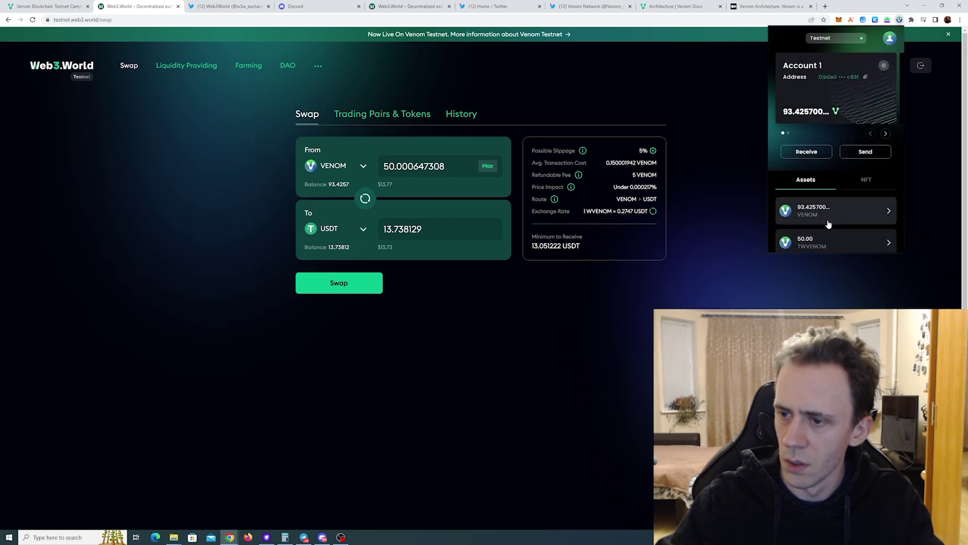
scroll(834, 217, down, 2)
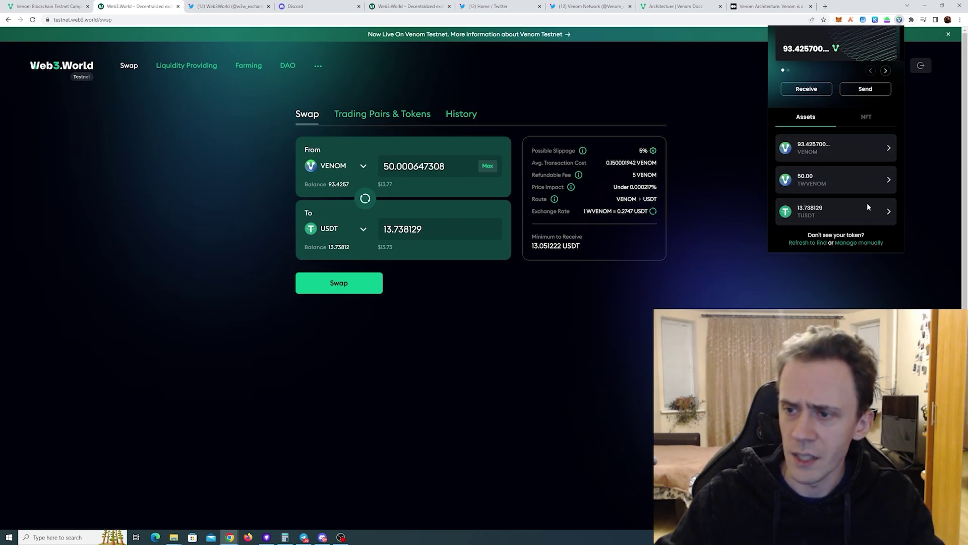
click(844, 66)
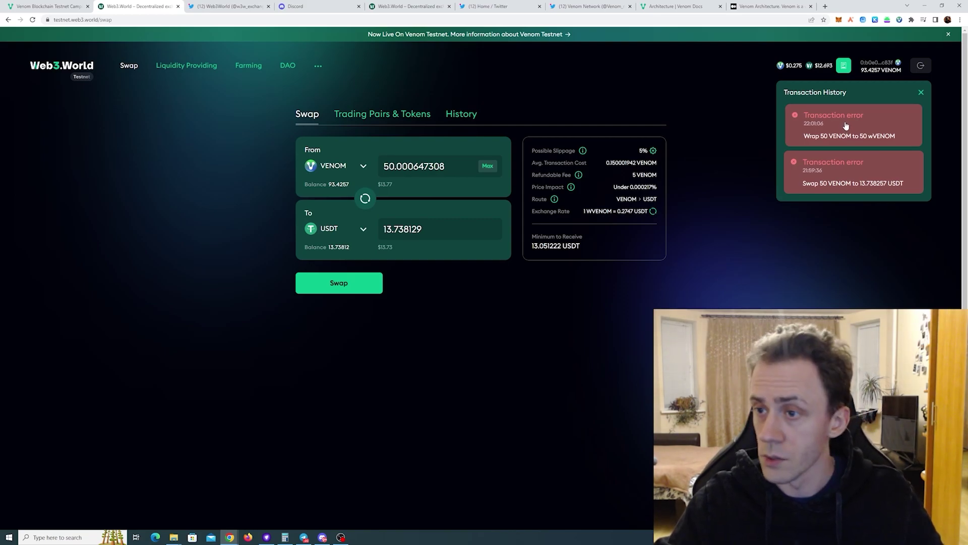
Screenshot the failed transactions list, then close the transaction history.
key(super+shift+s)
drag(776, 80, 932, 216)
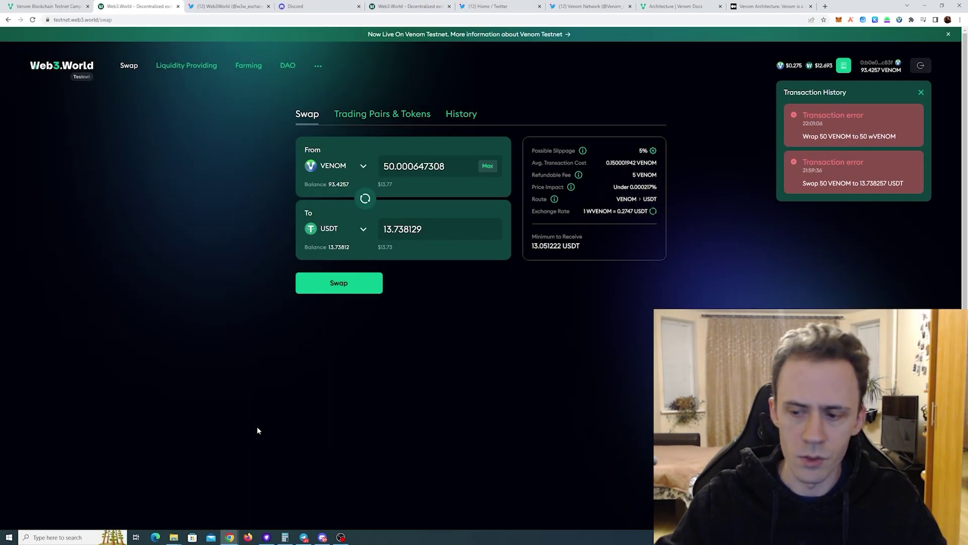
click(539, 224)
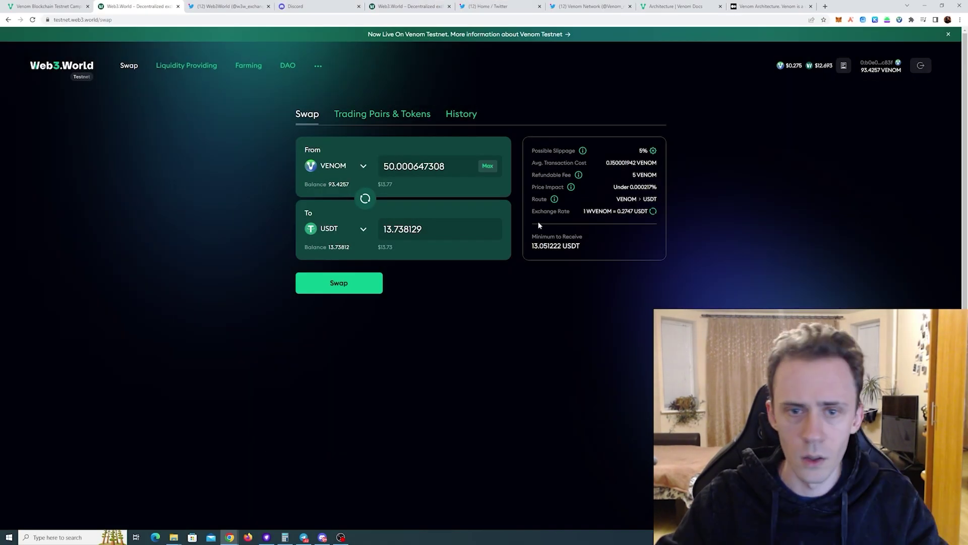
Open a USDT/WVENOM position and connect a DEX account, confirming in the wallet.
click(199, 68)
scroll(699, 167, down, 1)
scroll(699, 167, down, 2)
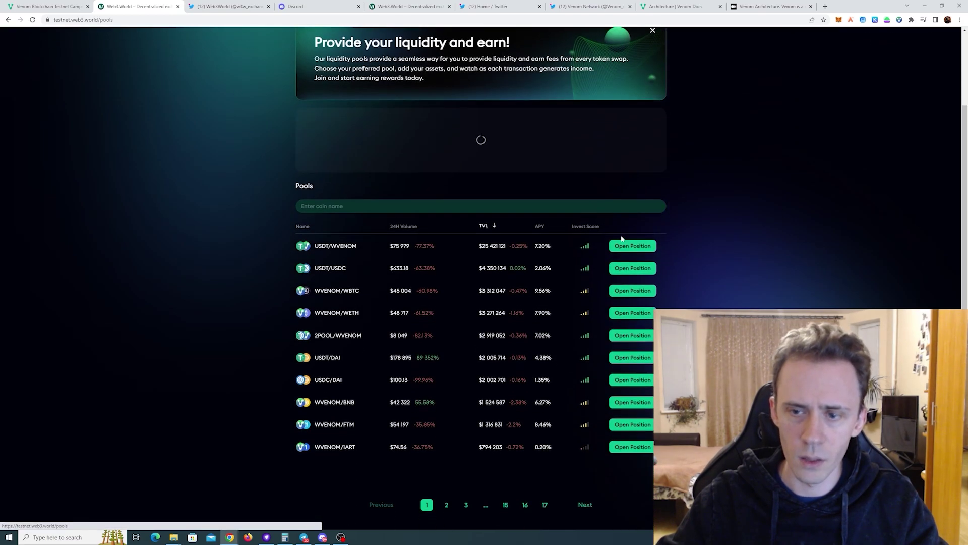
scroll(706, 212, up, 2)
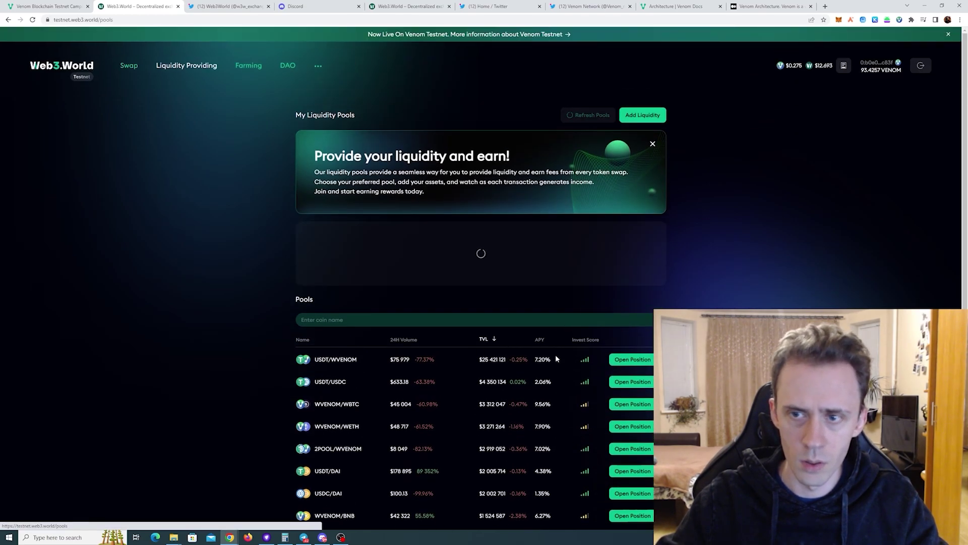
click(637, 359)
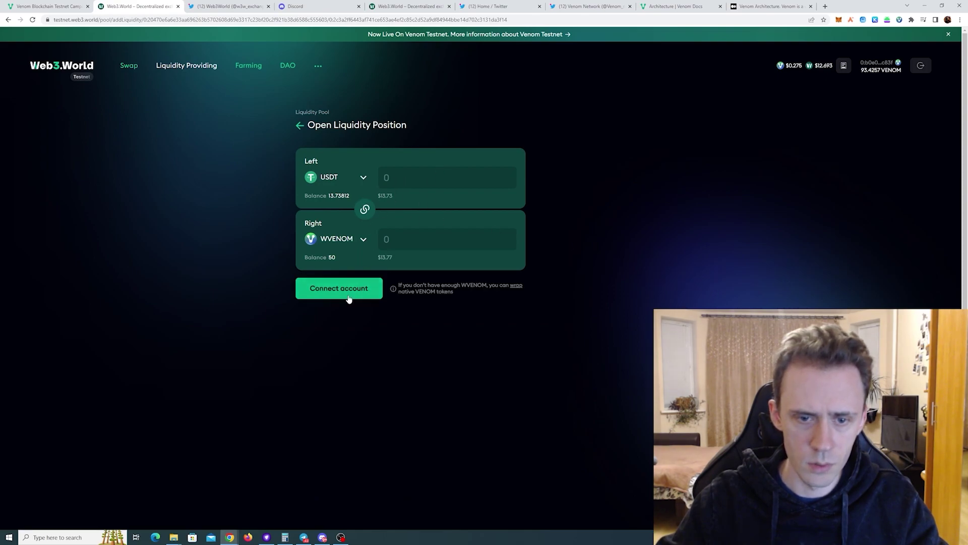
click(367, 291)
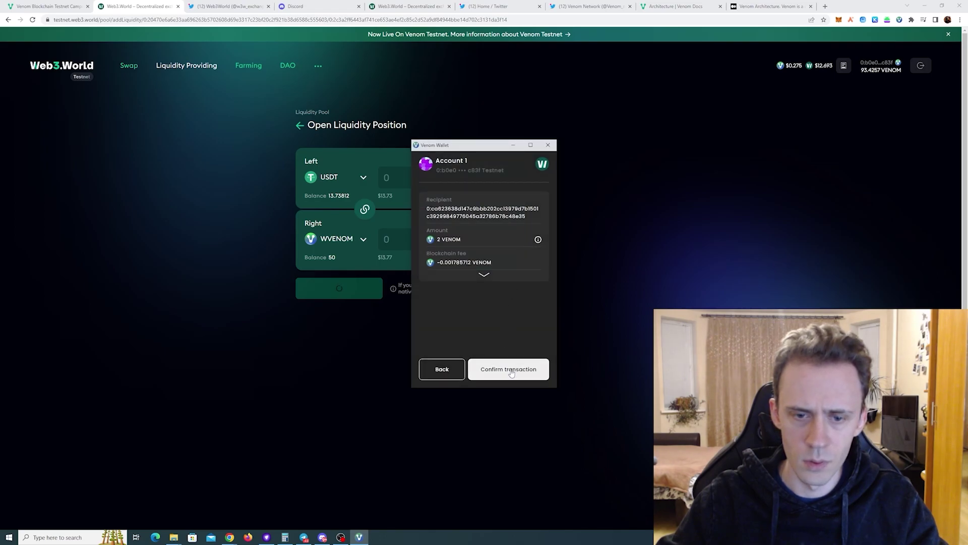
click(511, 371)
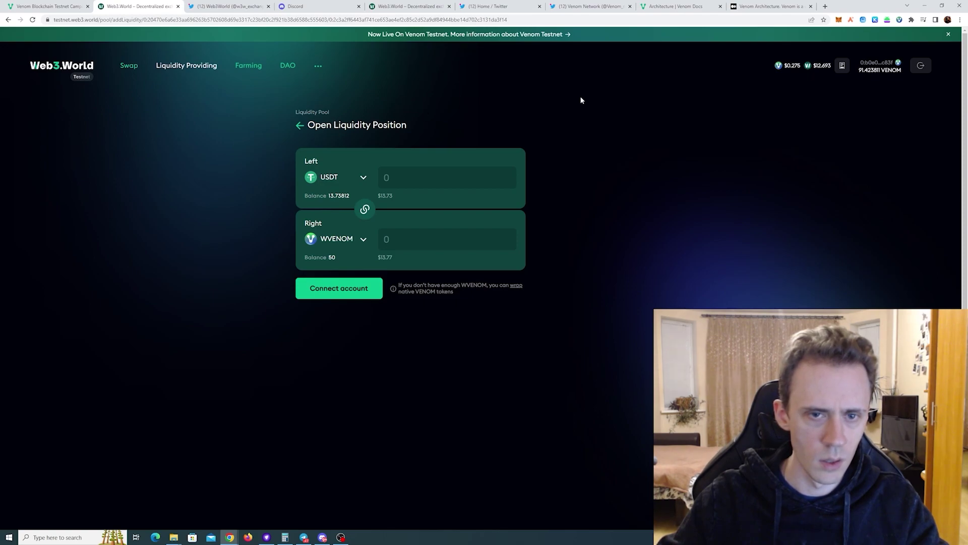
Reload, start a new WVENOM/USDT position, and connect the pool with wallet confirmation.
key(F5)
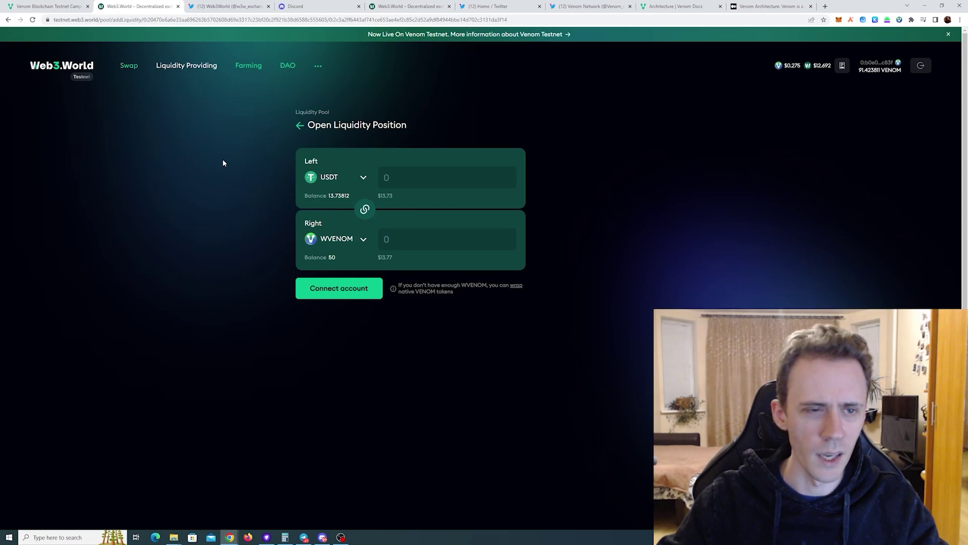
click(301, 126)
click(650, 115)
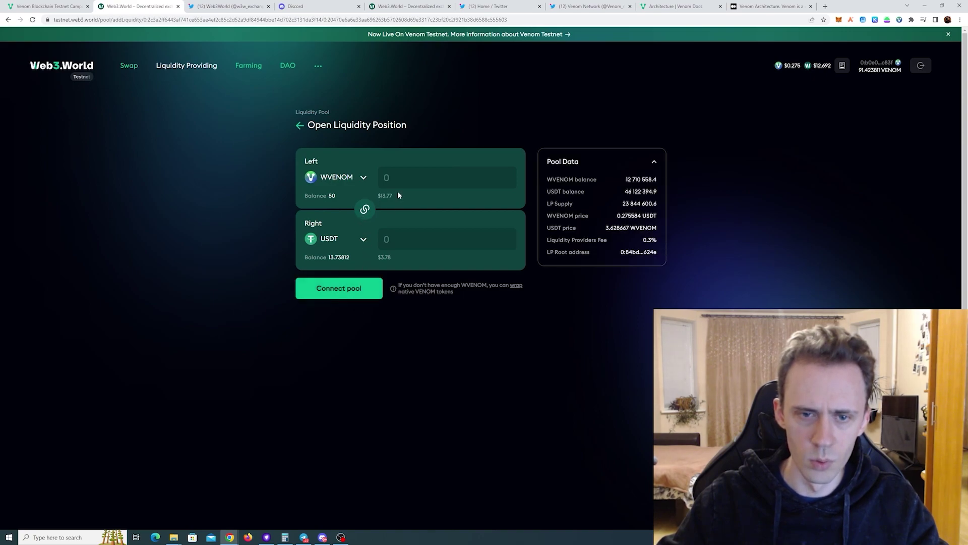
click(360, 290)
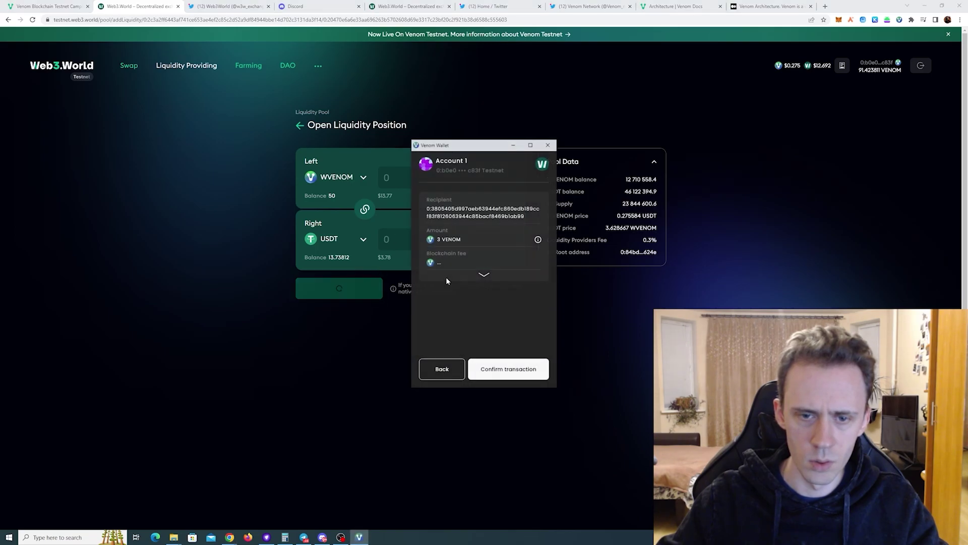
click(515, 373)
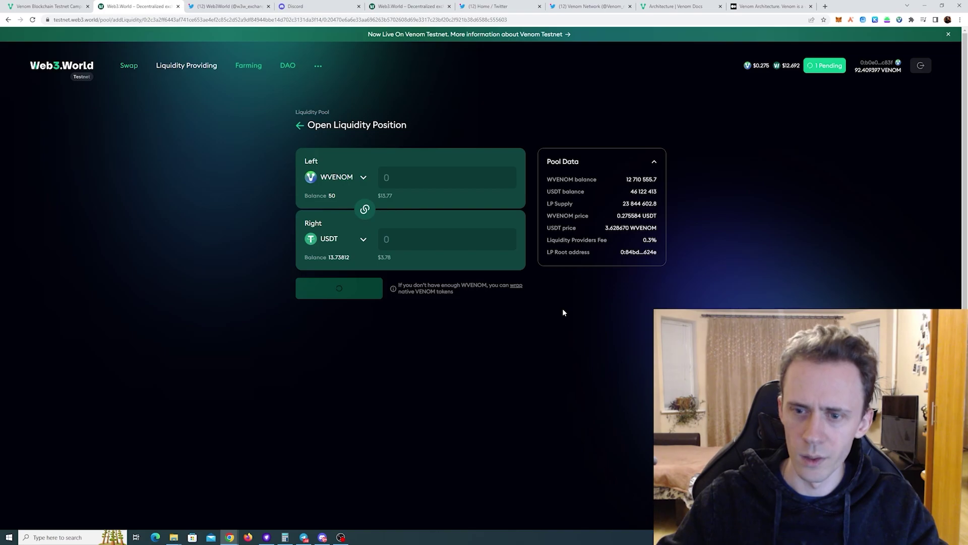
key(ctrl+shift+Tab)
Open 'Earn NFTs achievements', scroll the project cards, then switch to the Web3.World liquidity tab.
scroll(589, 257, up, 3)
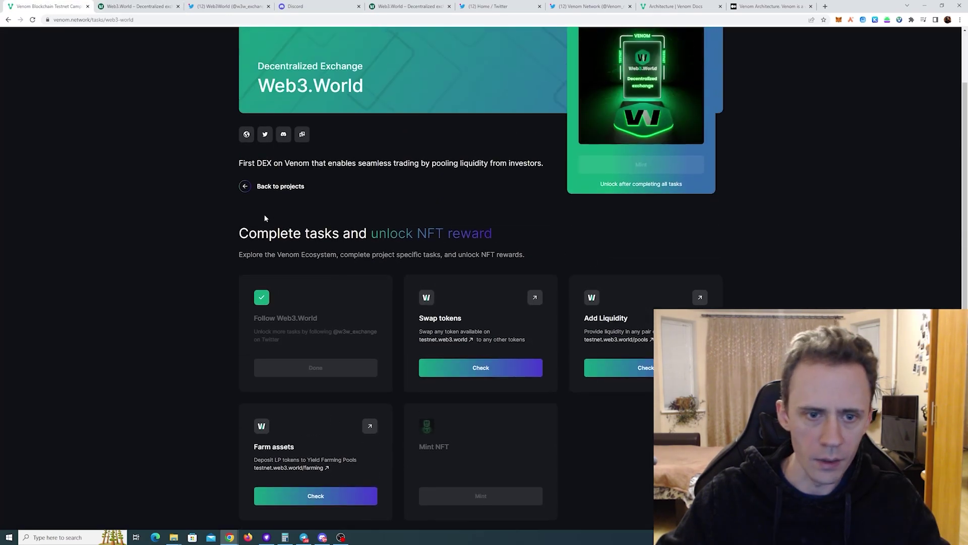
scroll(295, 152, up, 2)
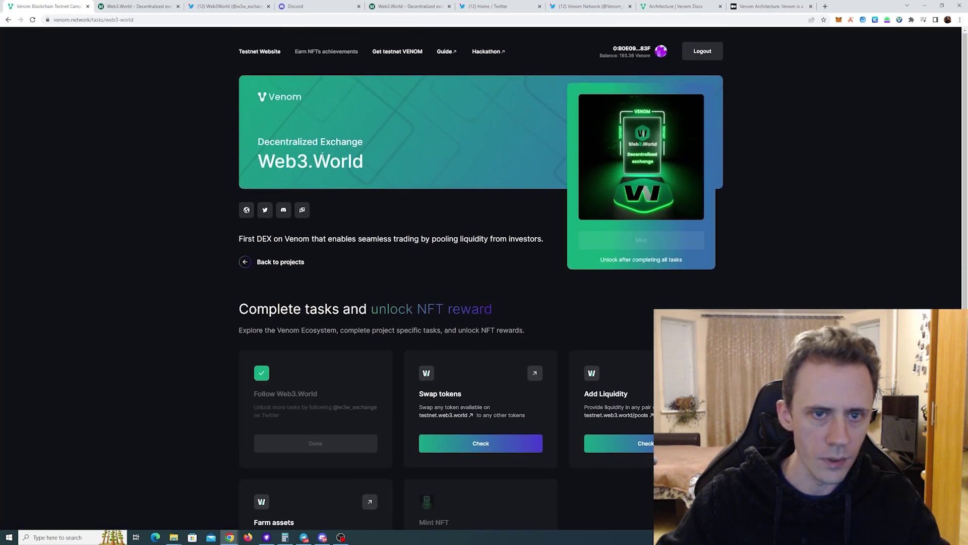
click(333, 54)
scroll(576, 217, down, 4)
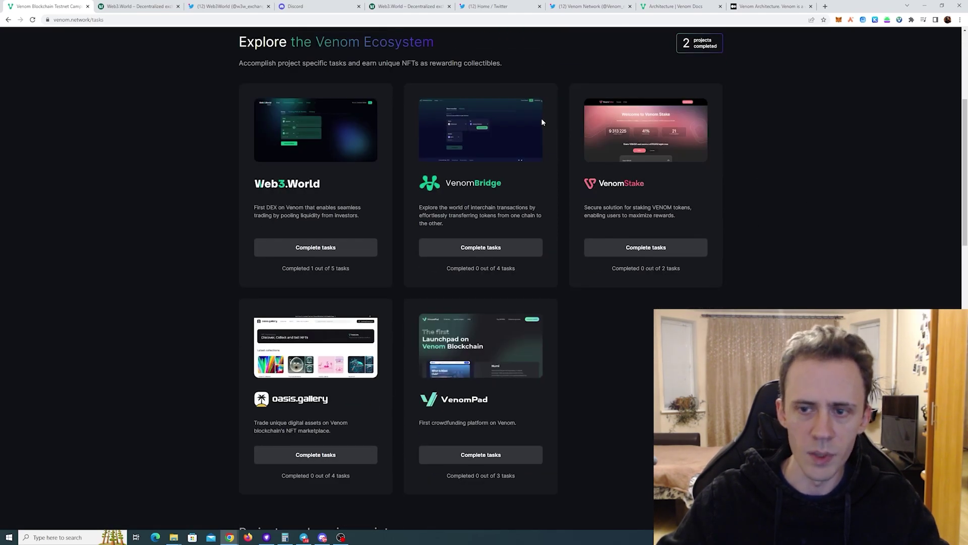
click(167, 6)
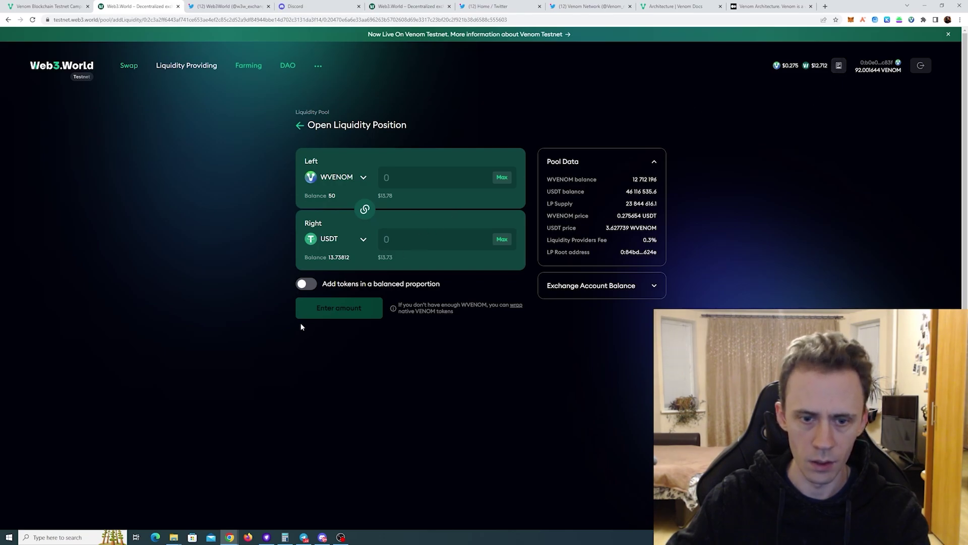
Fill maximum balanced WVENOM and USDT amounts and deposit the WVENOM into the pool.
click(315, 286)
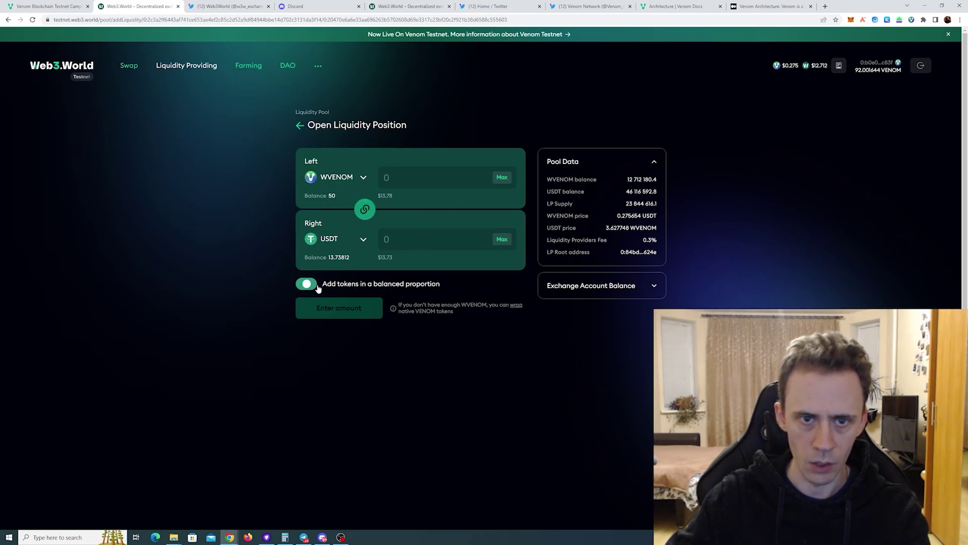
click(502, 178)
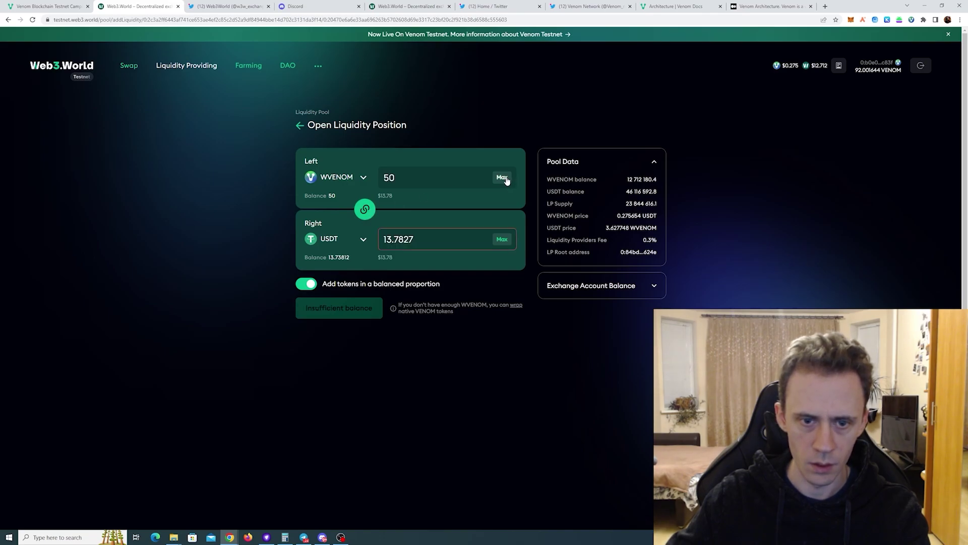
click(502, 239)
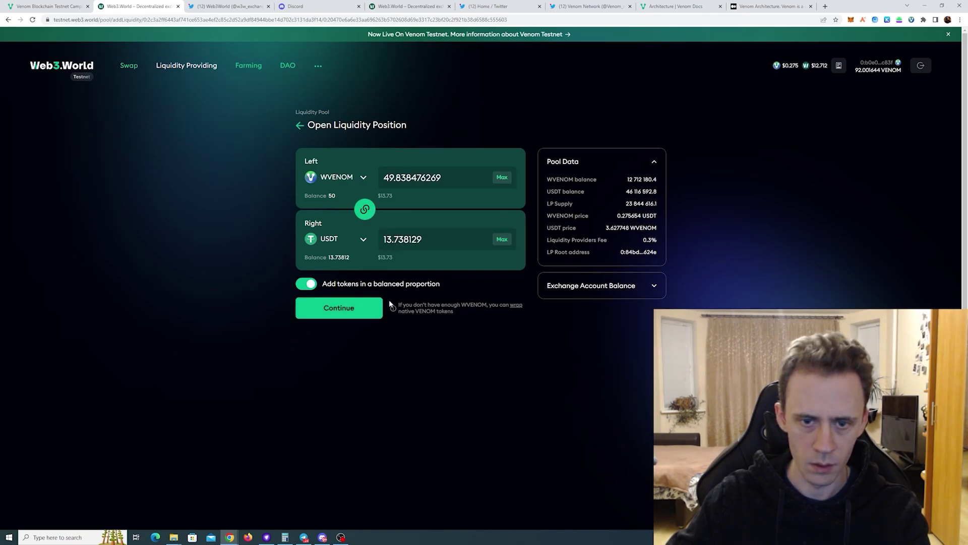
click(348, 310)
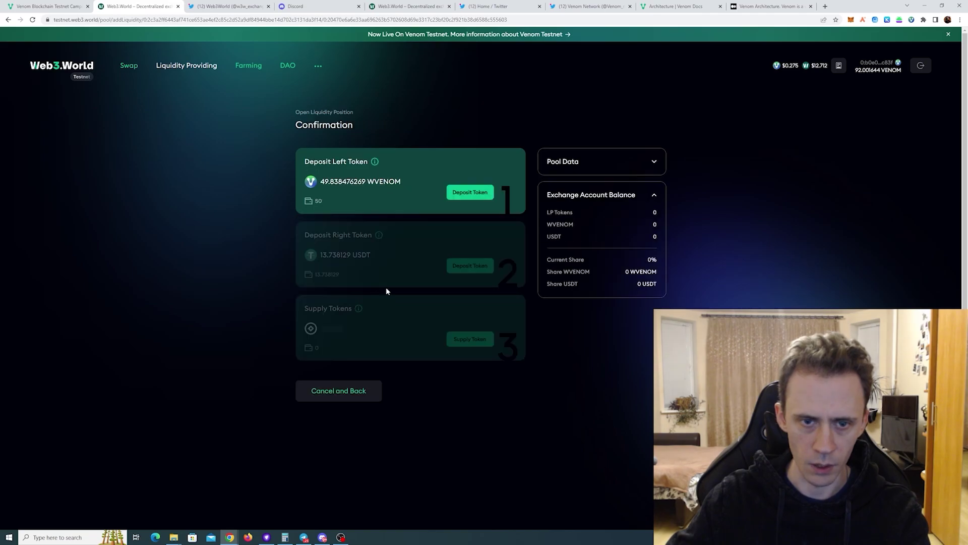
click(474, 194)
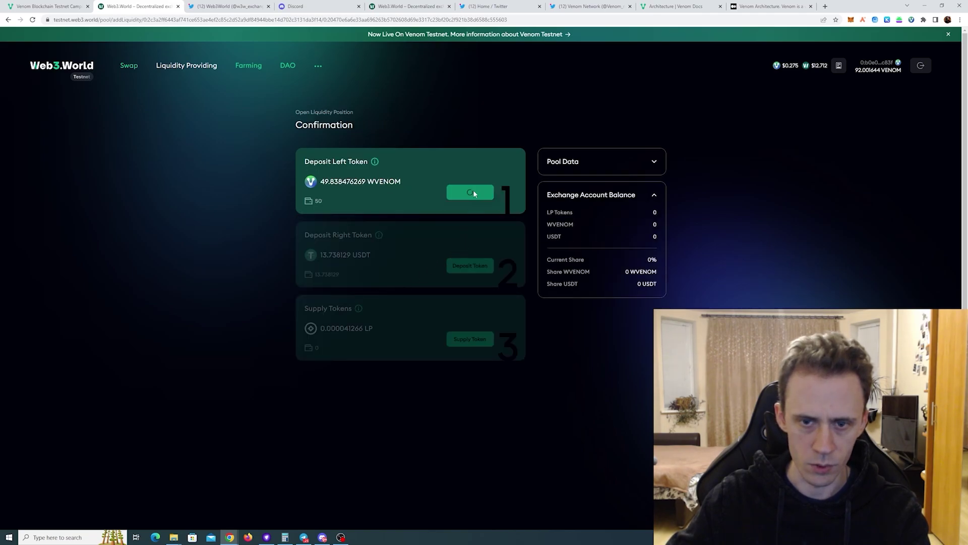
click(534, 369)
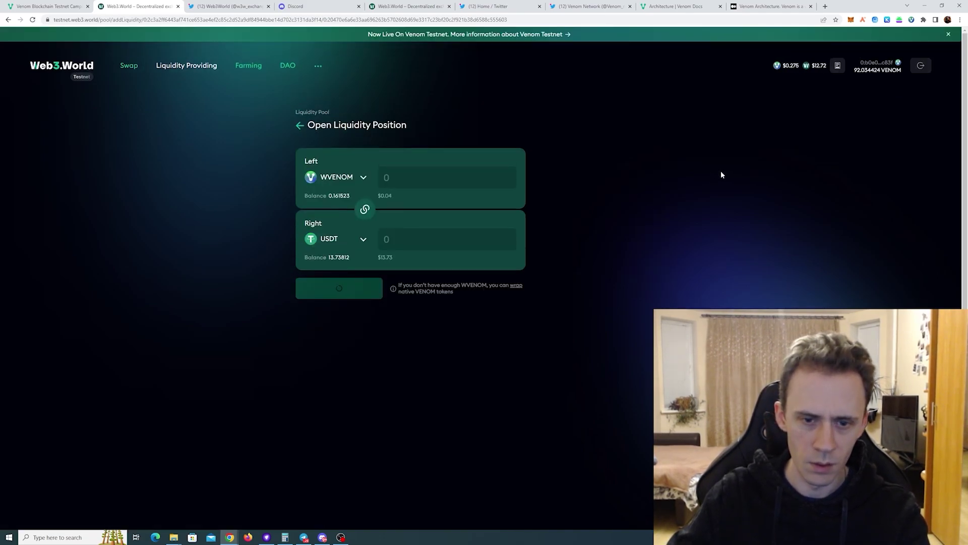
Deposit 13.738129 USDT and supply both tokens to receive 12.86525808 LP.
click(501, 239)
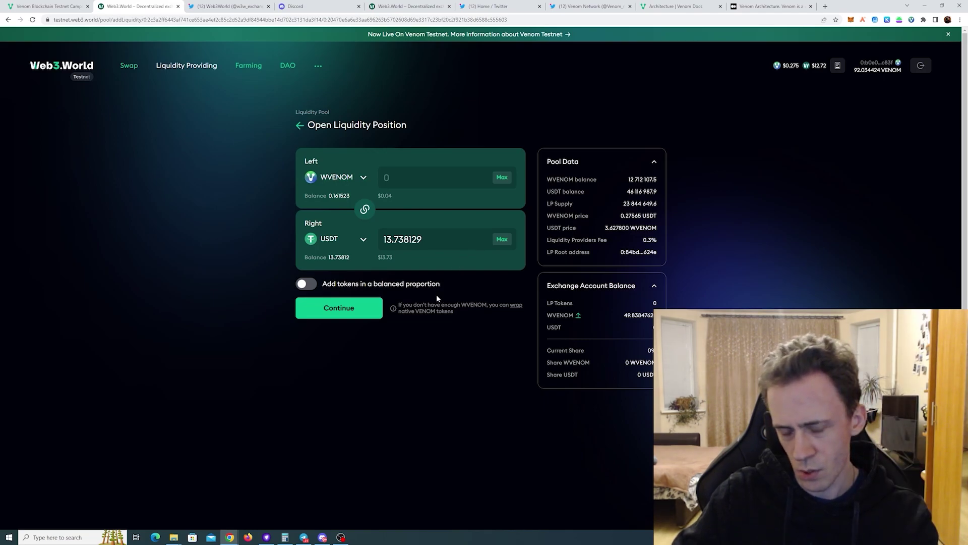
click(368, 307)
click(467, 266)
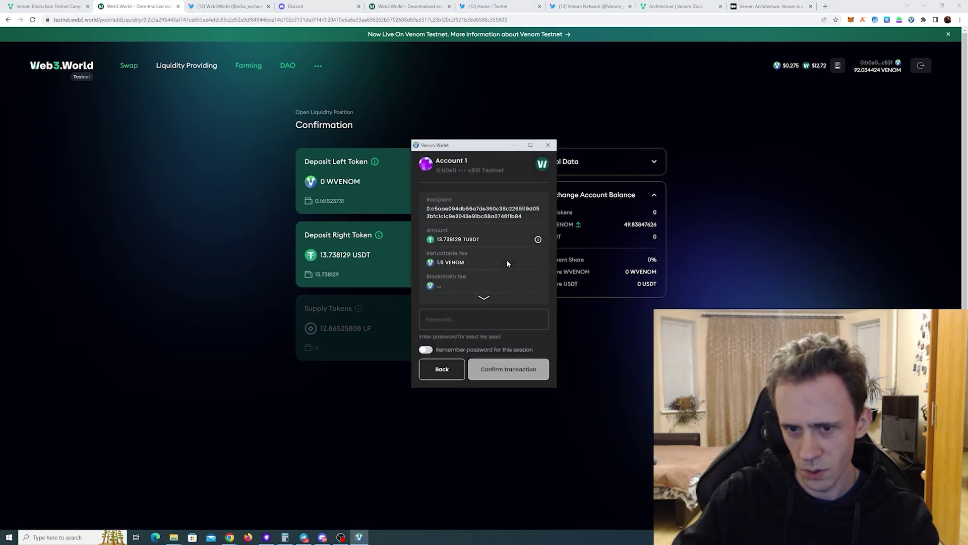
click(451, 321)
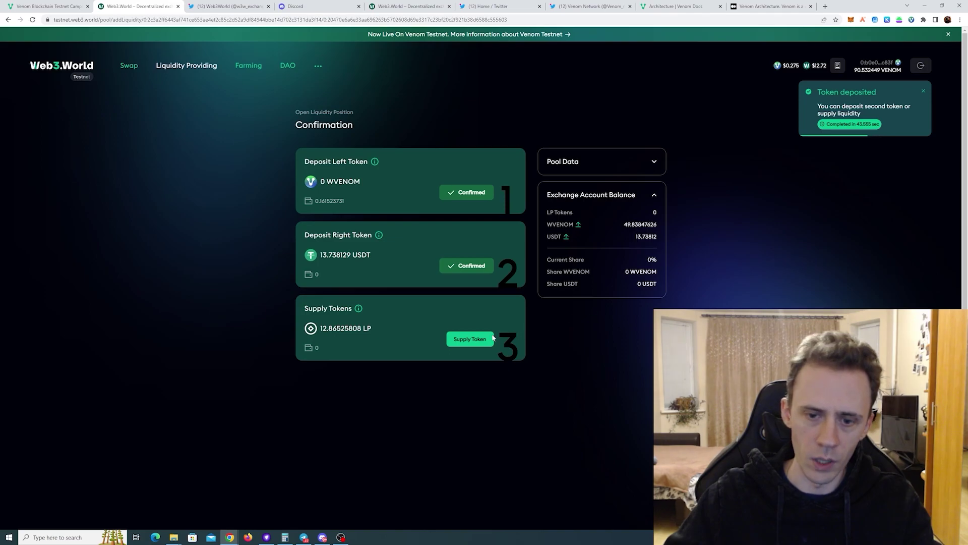
click(488, 338)
click(534, 368)
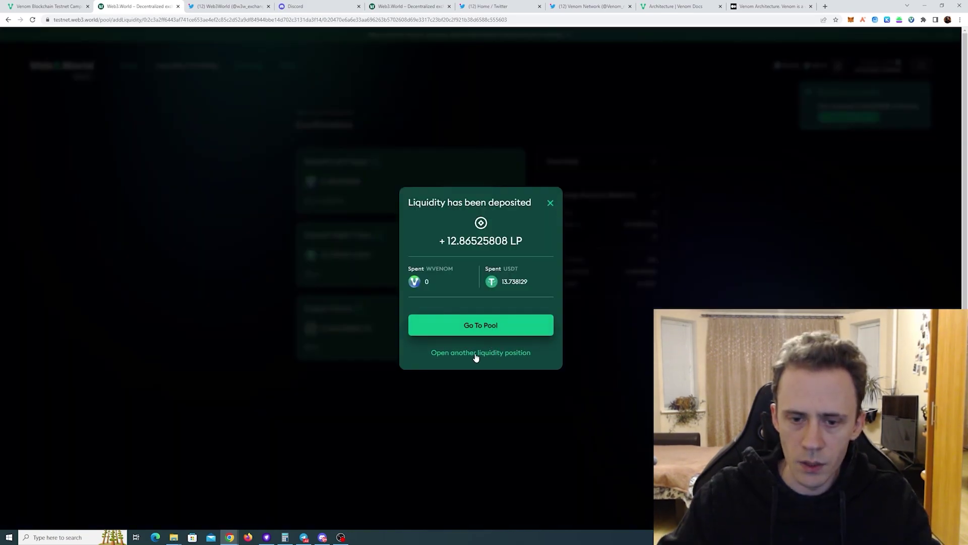
click(550, 202)
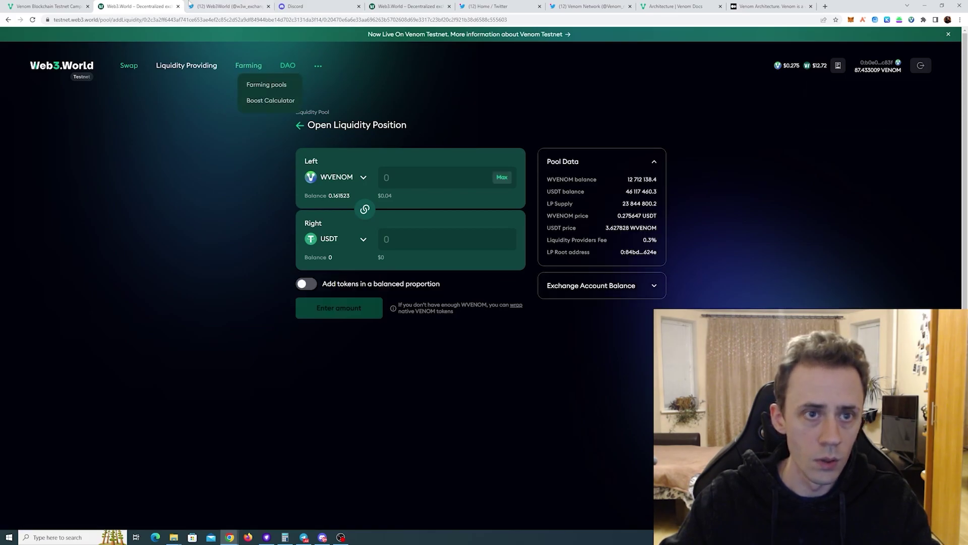
click(57, 5)
scroll(320, 282, up, 4)
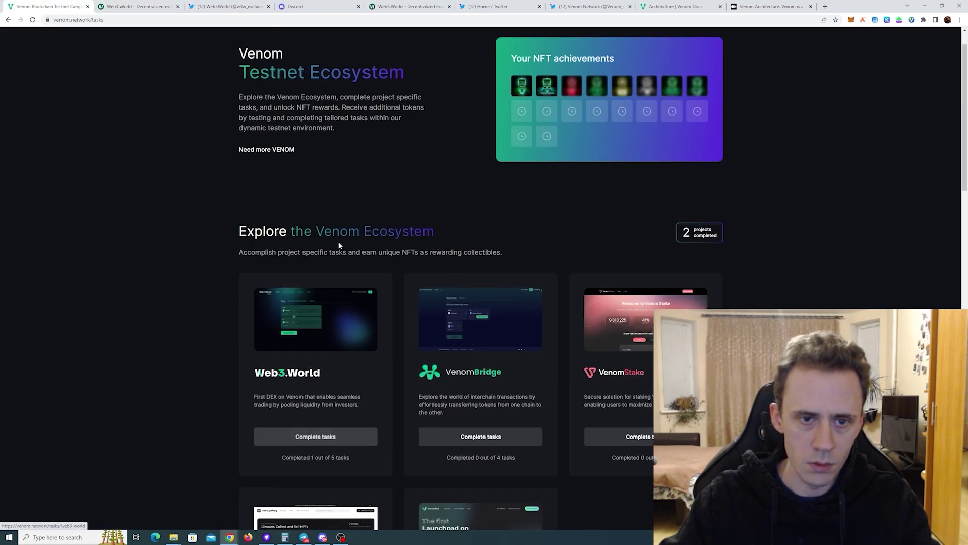
Check the Swap tokens and Add Liquidity tasks to Done, then open Web3.World Farming.
click(339, 438)
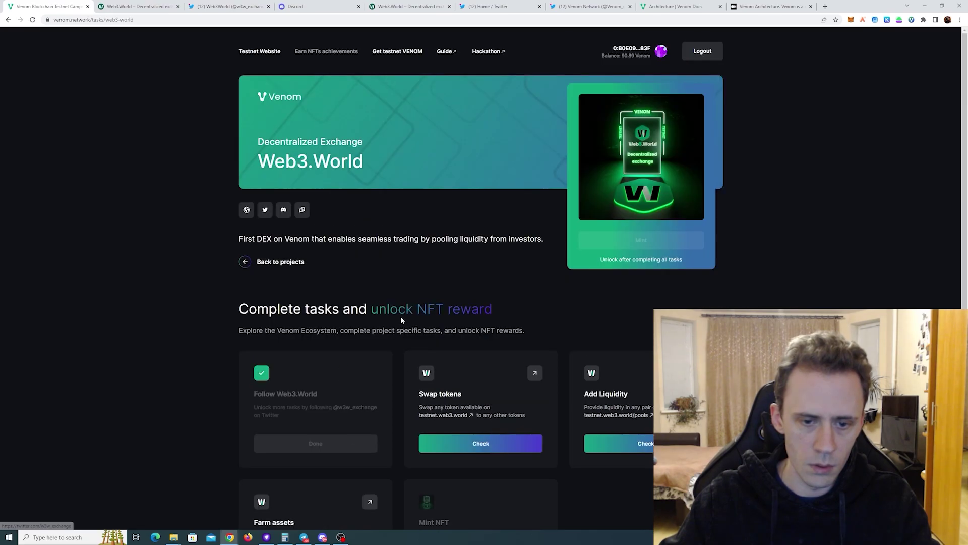
scroll(541, 350, down, 4)
click(496, 335)
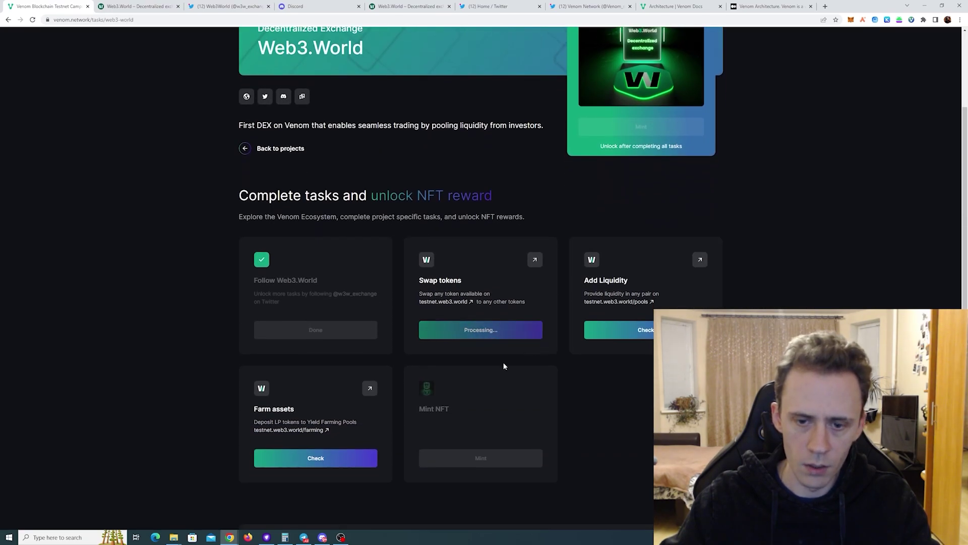
click(620, 330)
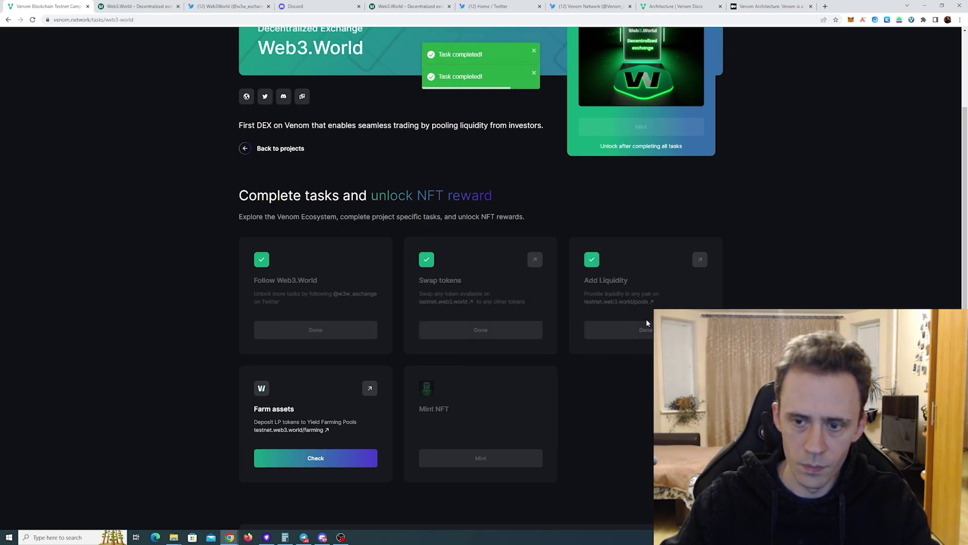
click(139, 6)
click(256, 69)
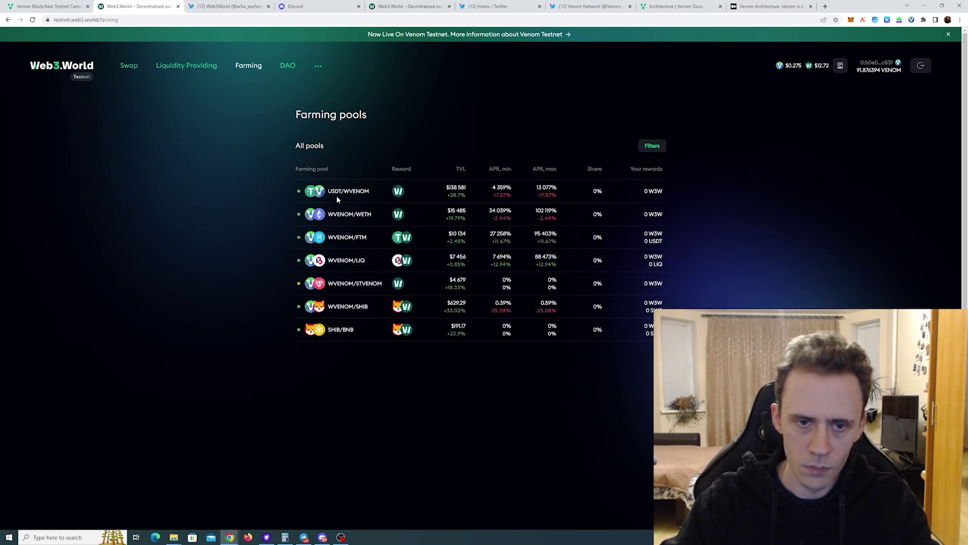
Farm all 12.865299562 LP in the USDT/WVENOM pool with a 7-day lock, confirmed in wallet.
click(359, 194)
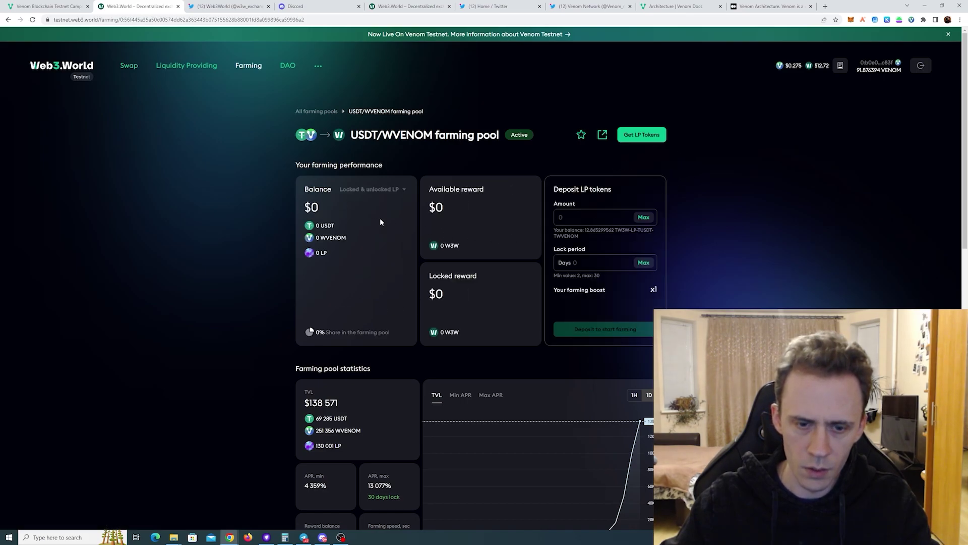
click(648, 219)
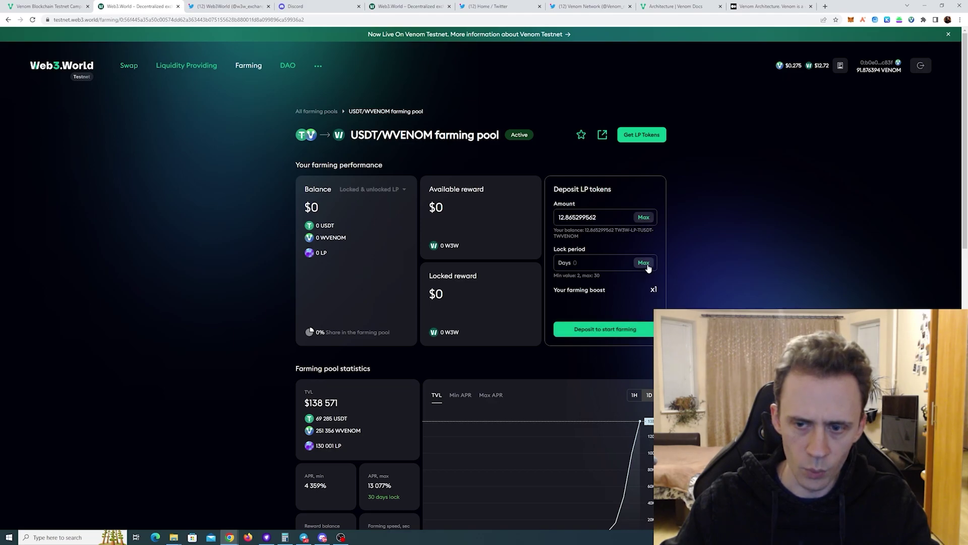
click(648, 266)
drag(592, 262, 494, 263)
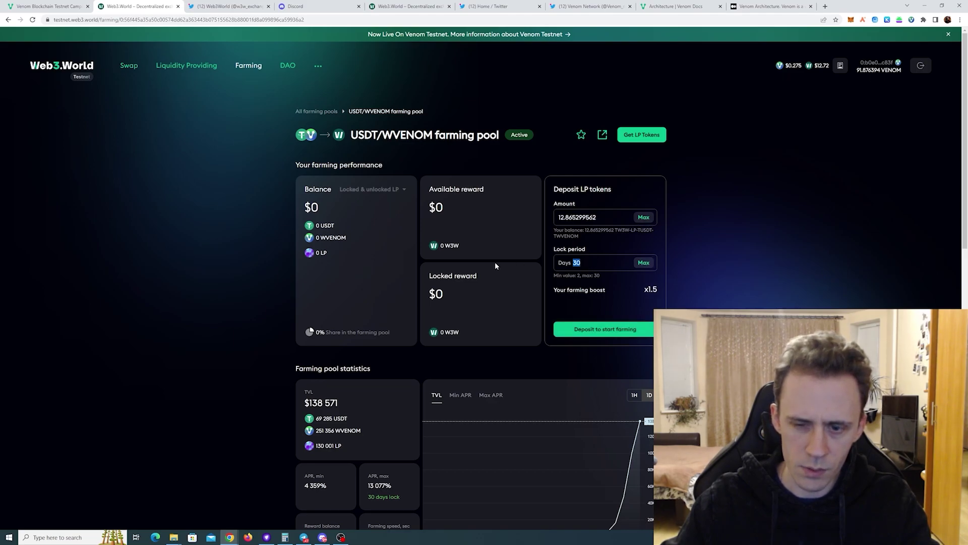
text(1)
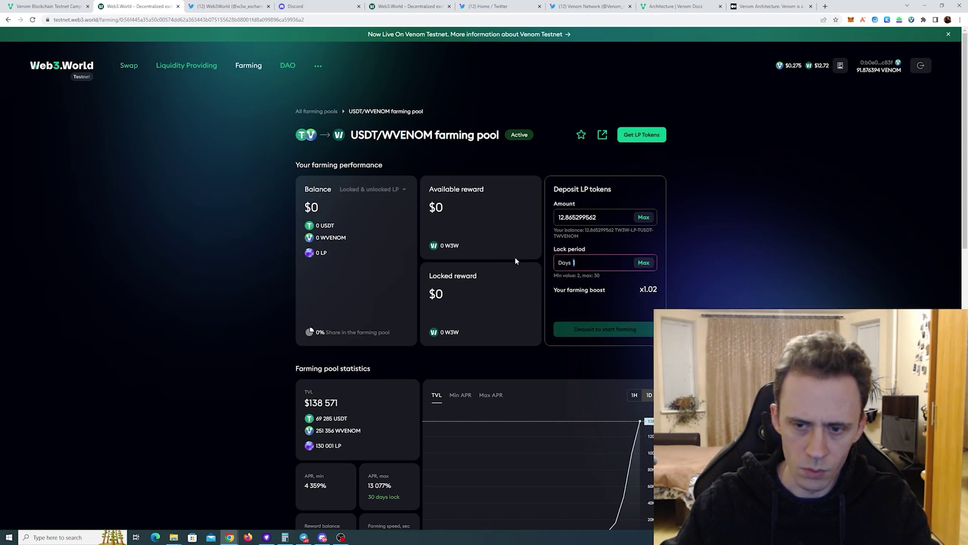
text(2)
scroll(691, 219, down, 5)
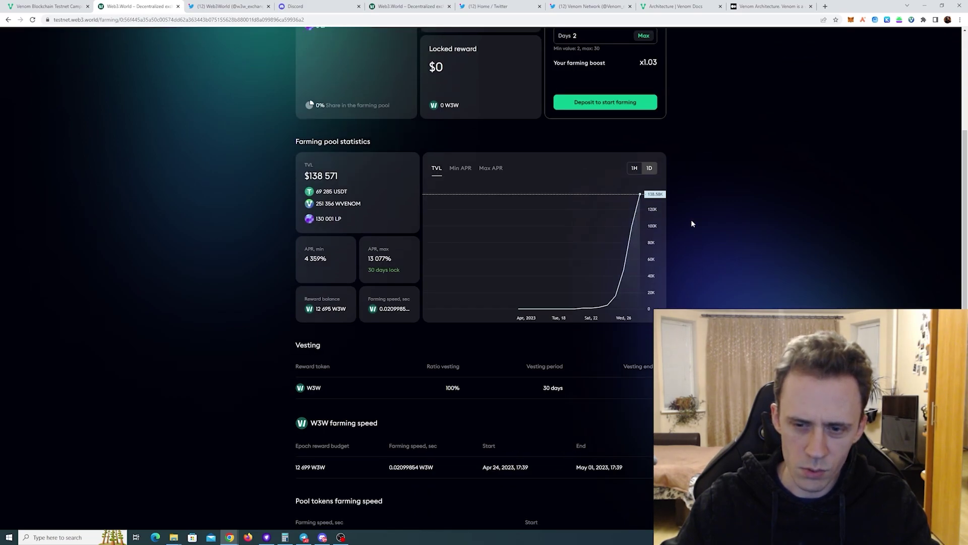
scroll(691, 219, up, 4)
key(BackSpace)
text(7)
click(585, 292)
click(525, 368)
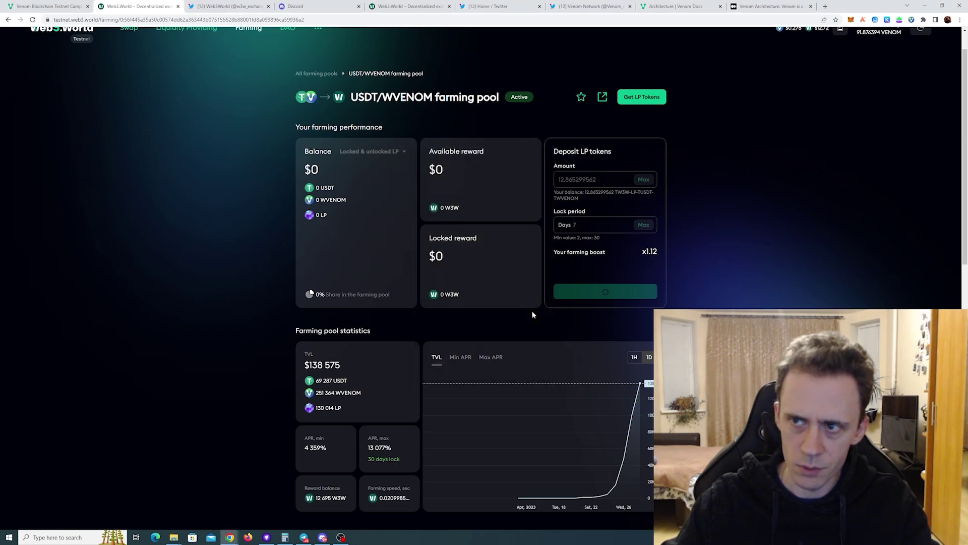
key(ctrl+shift+Tab)
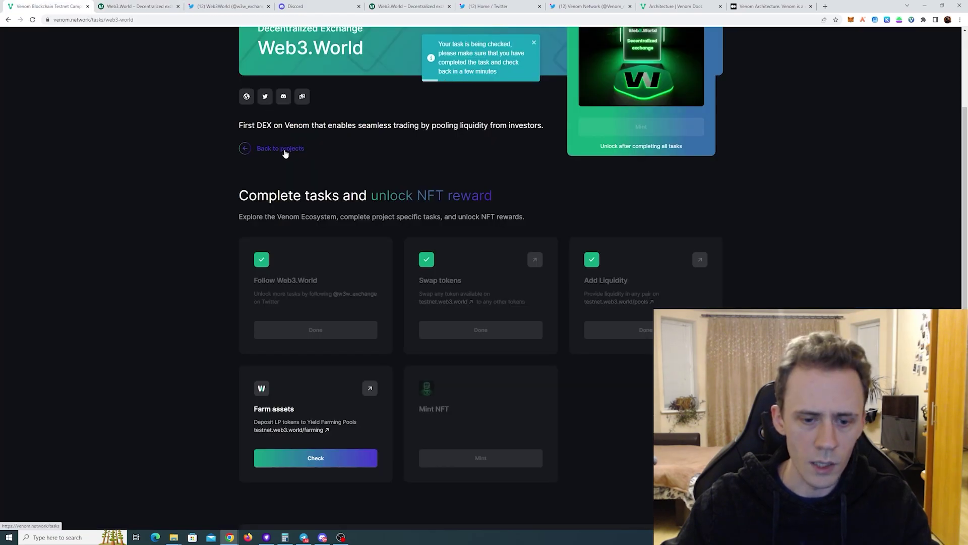
Navigate from the projects overview to the VenomBridge task list.
click(285, 152)
scroll(565, 201, down, 3)
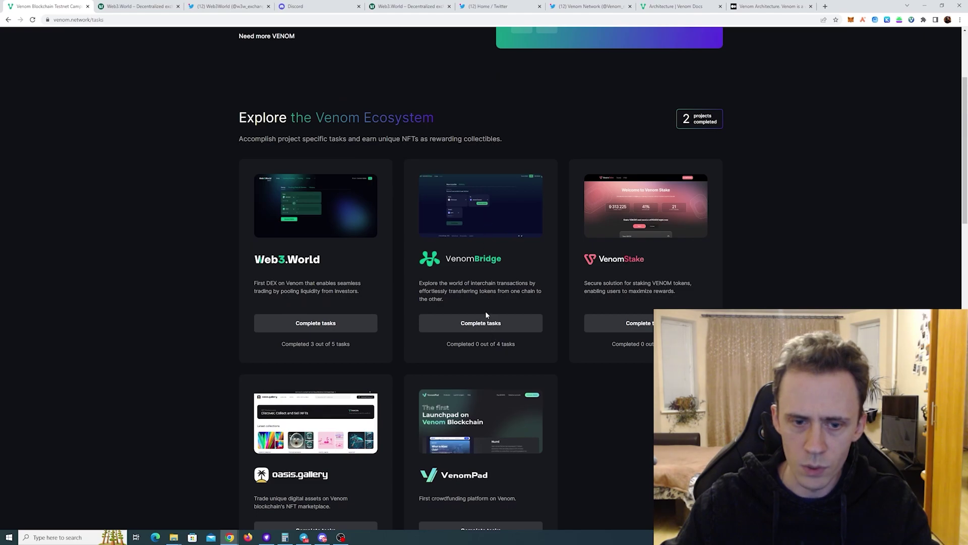
click(500, 324)
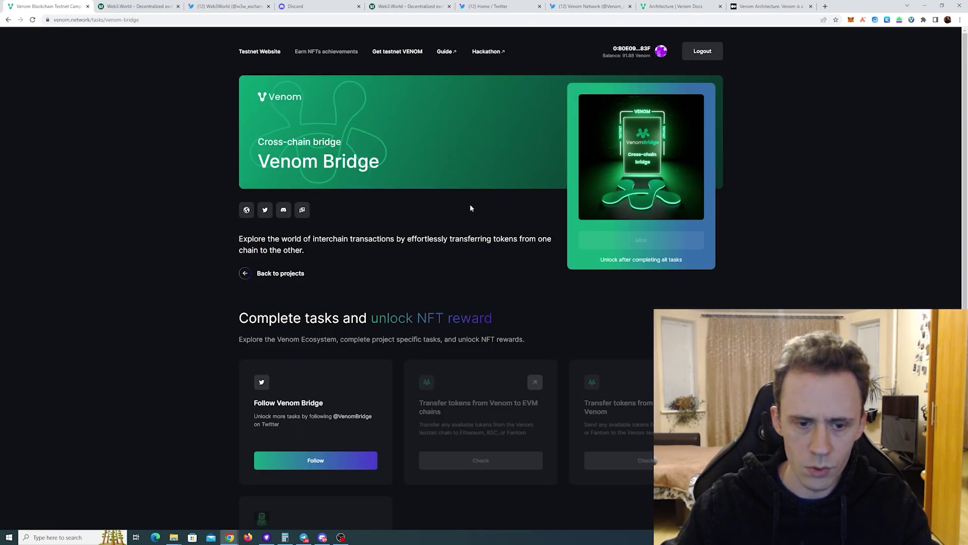
scroll(452, 202, down, 4)
Follow VenomBridge on Twitter and verify the Follow Venom Bridge task as Done.
click(358, 265)
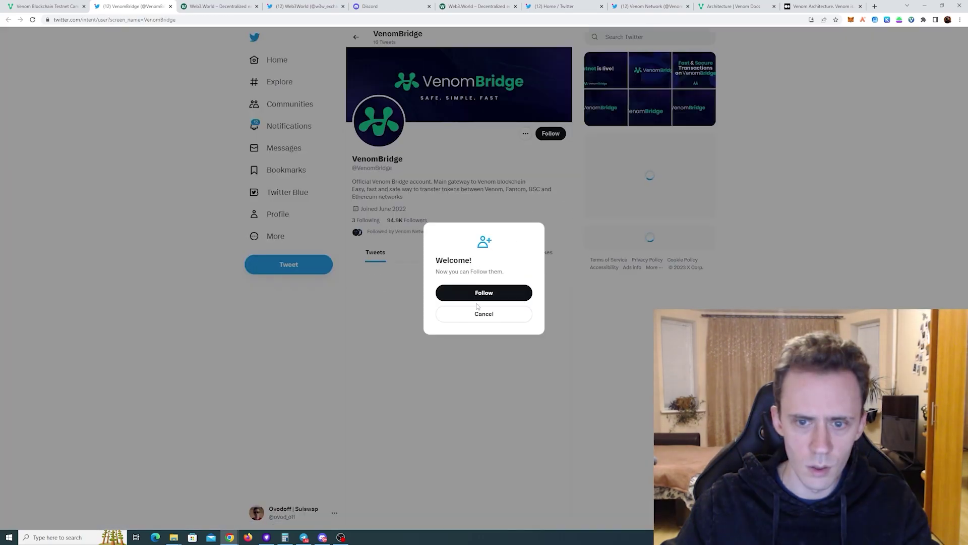
click(485, 292)
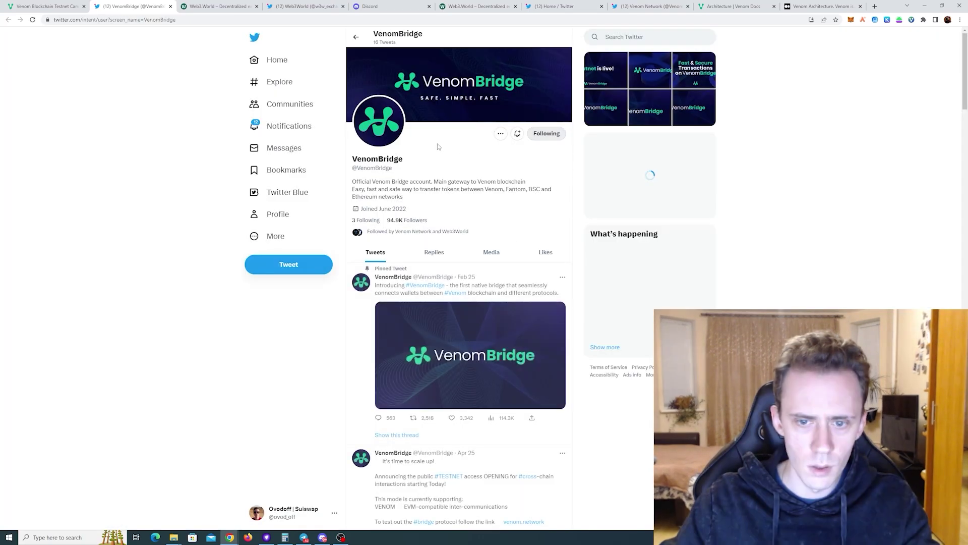
click(45, 6)
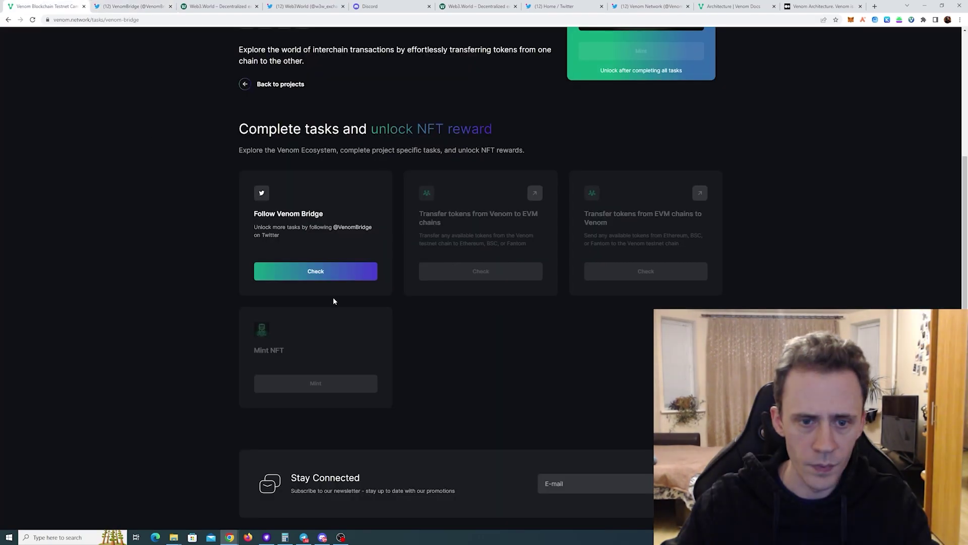
click(348, 277)
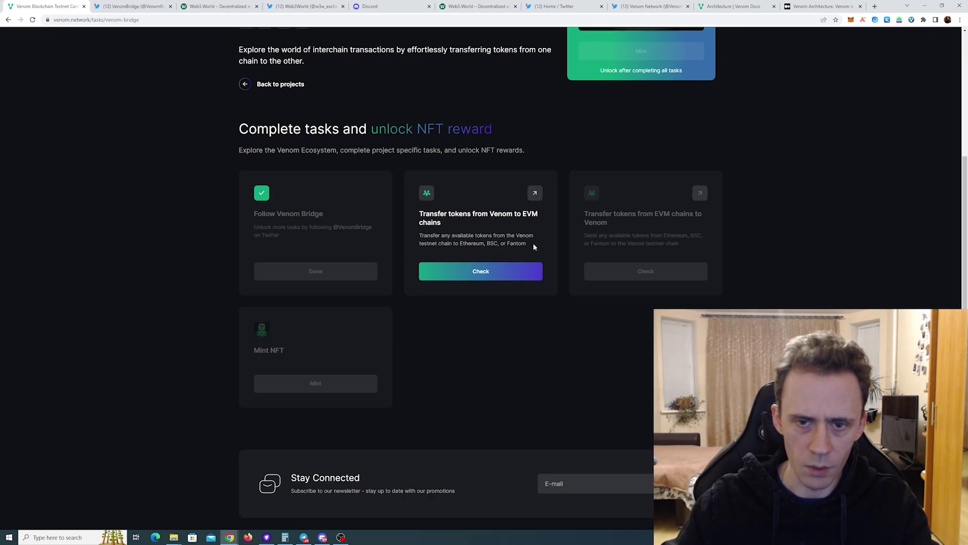
click(530, 196)
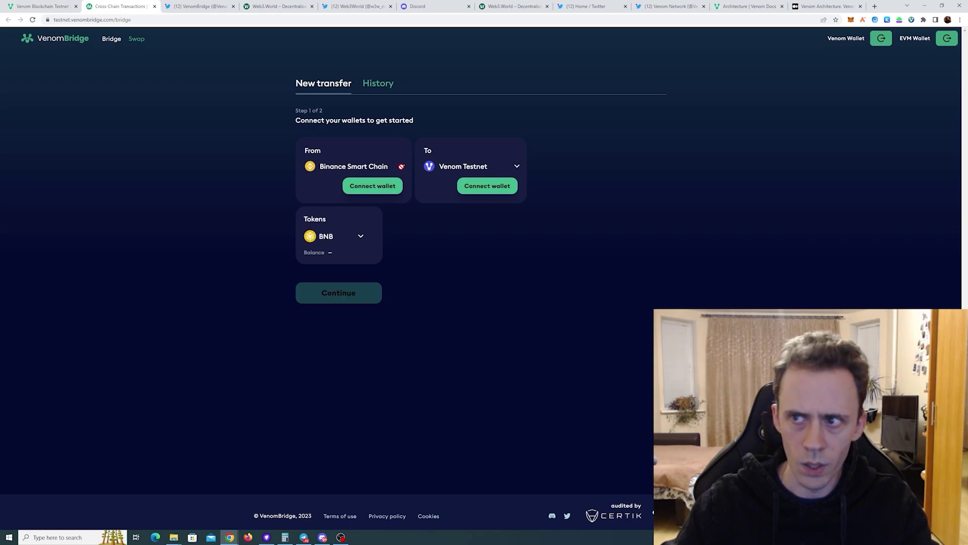
Connect Account 1 via the Venom Chrome extension to VenomBridge.
click(881, 38)
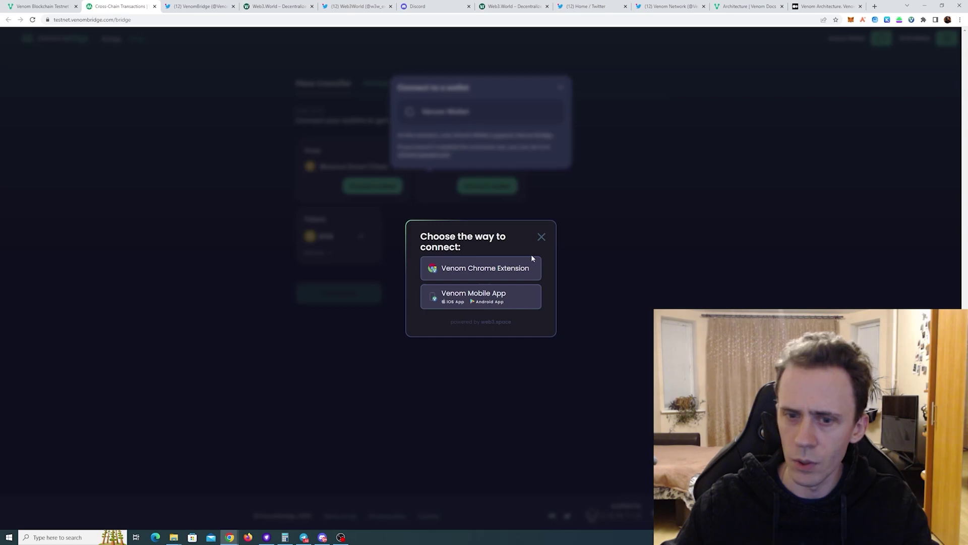
click(503, 281)
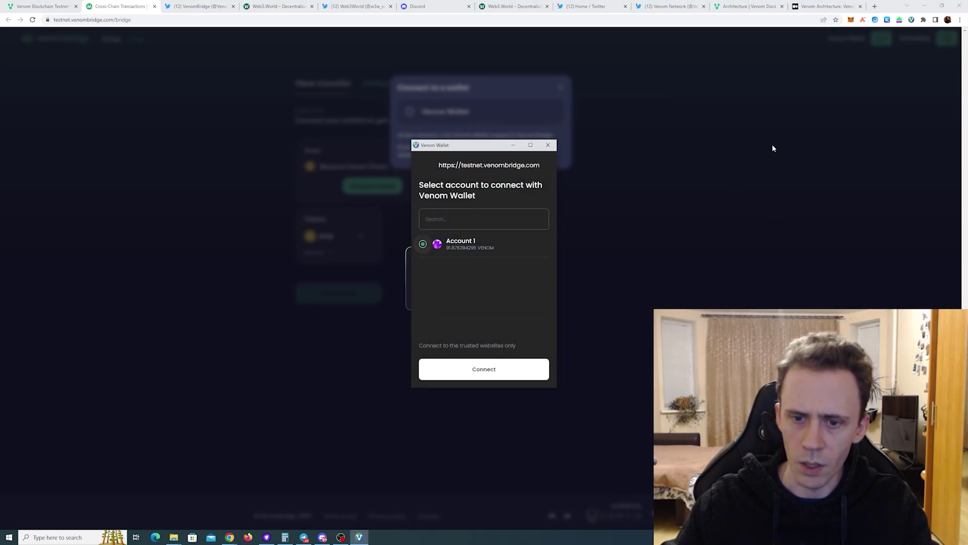
click(500, 376)
Connect MetaMask as the EVM wallet and switch it to Binance Smart Chain.
click(947, 45)
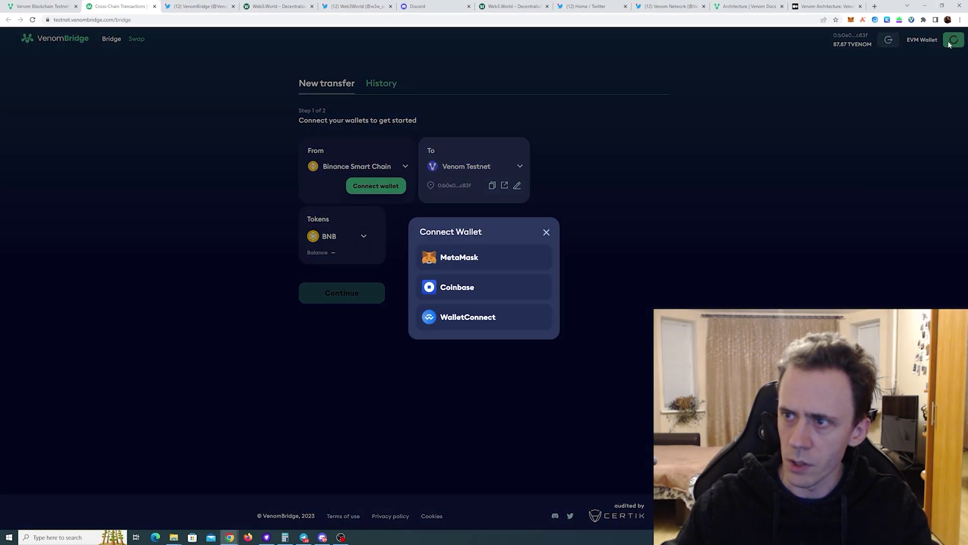
click(451, 257)
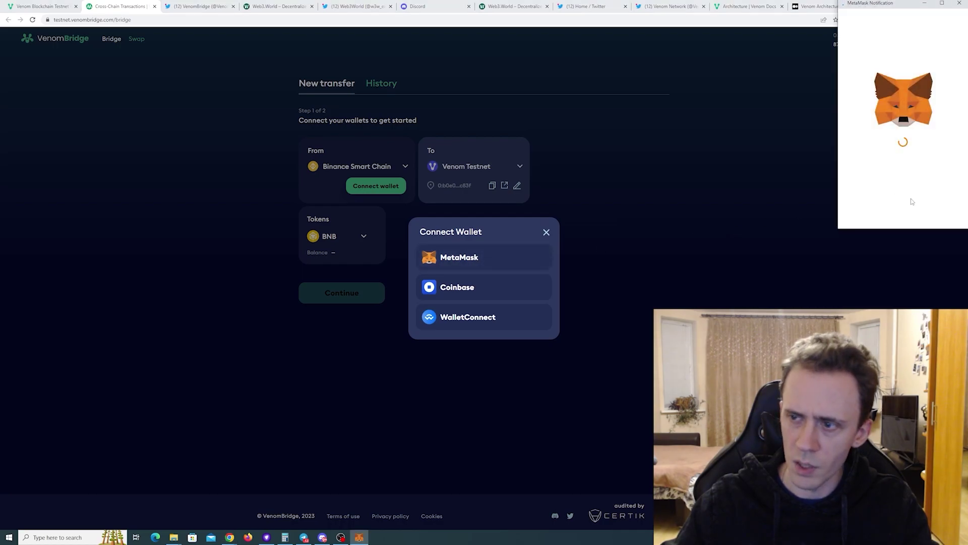
click(939, 214)
click(939, 213)
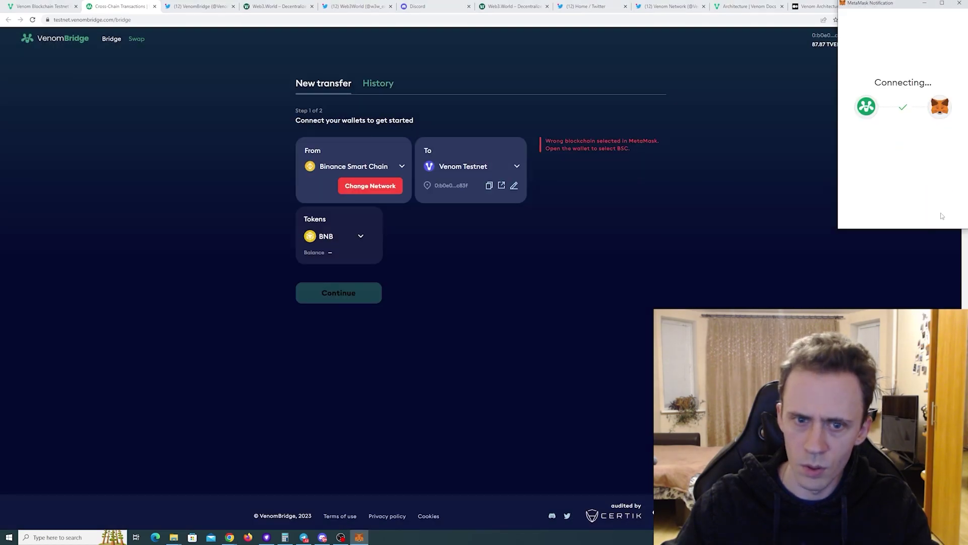
click(379, 186)
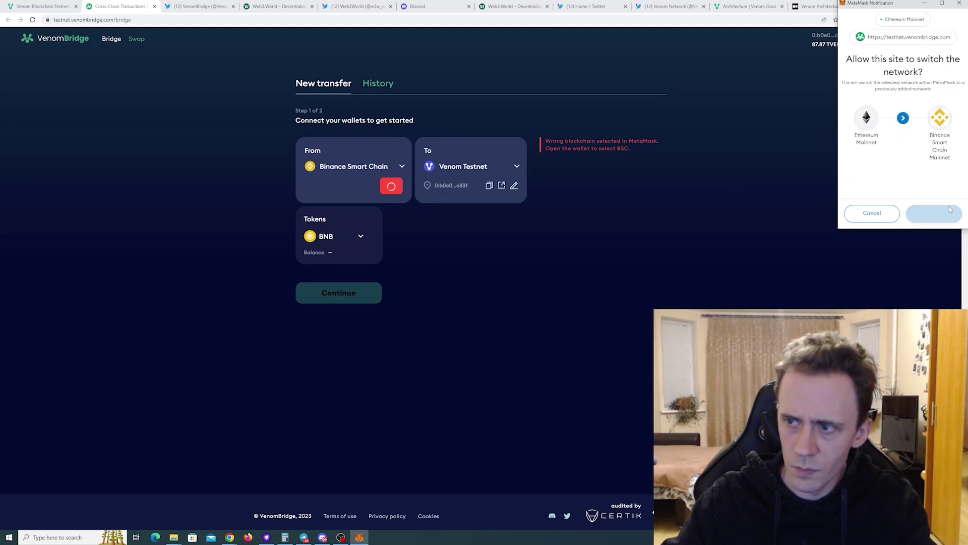
click(934, 213)
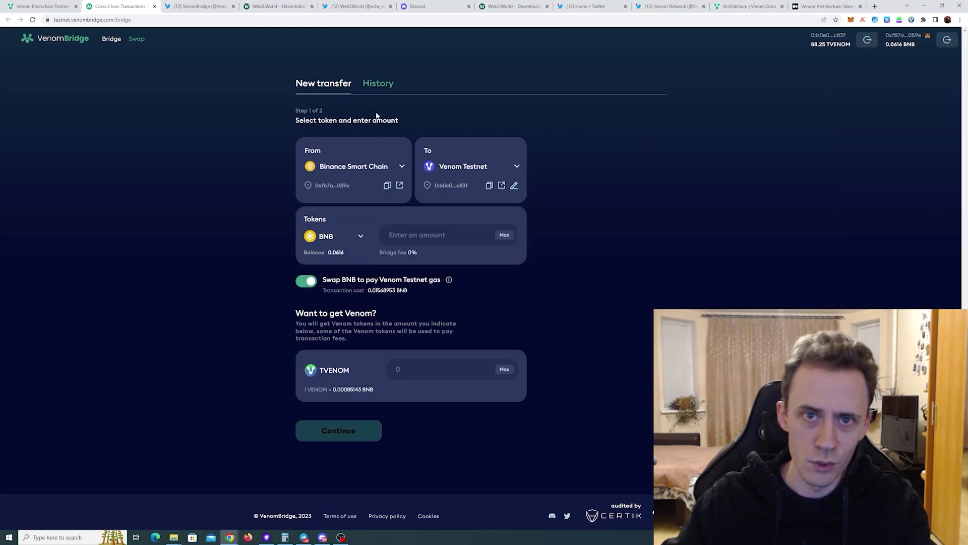
Fill in the bridge form: from Venom Testnet, token TVENOM, gas swap off, amount 0.1.
click(403, 168)
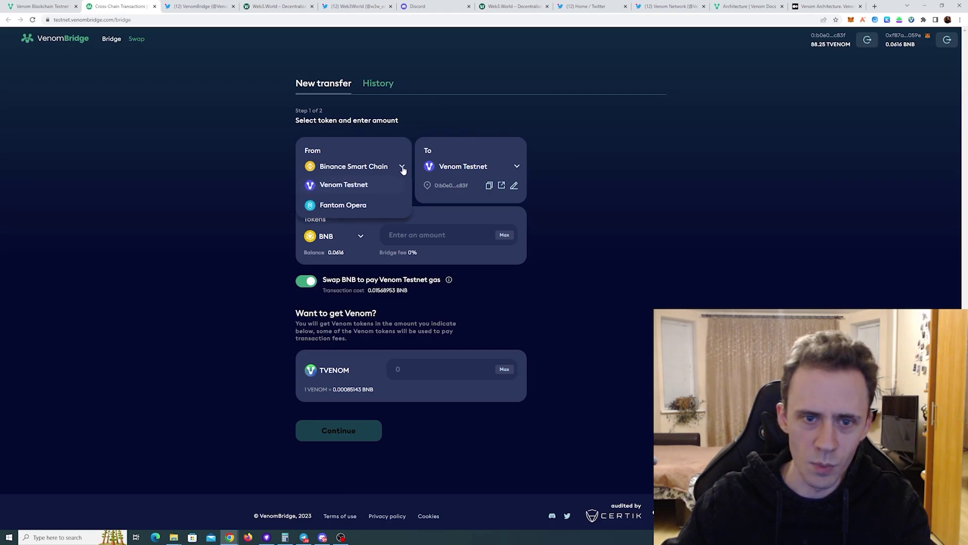
click(373, 185)
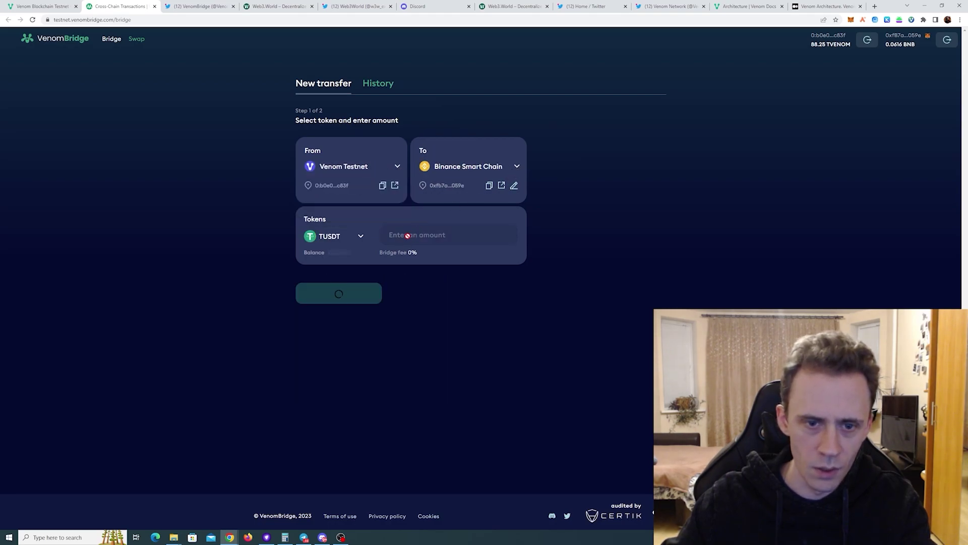
click(361, 236)
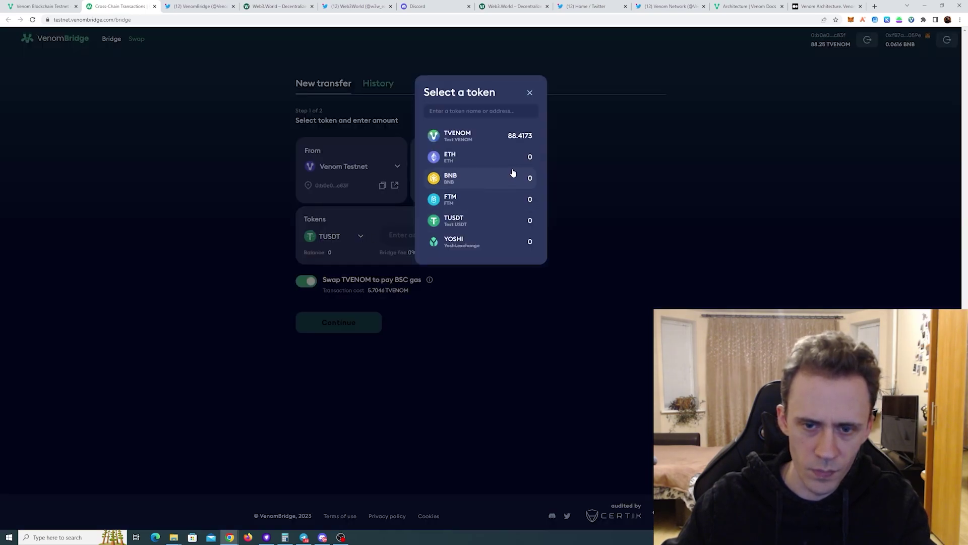
click(501, 141)
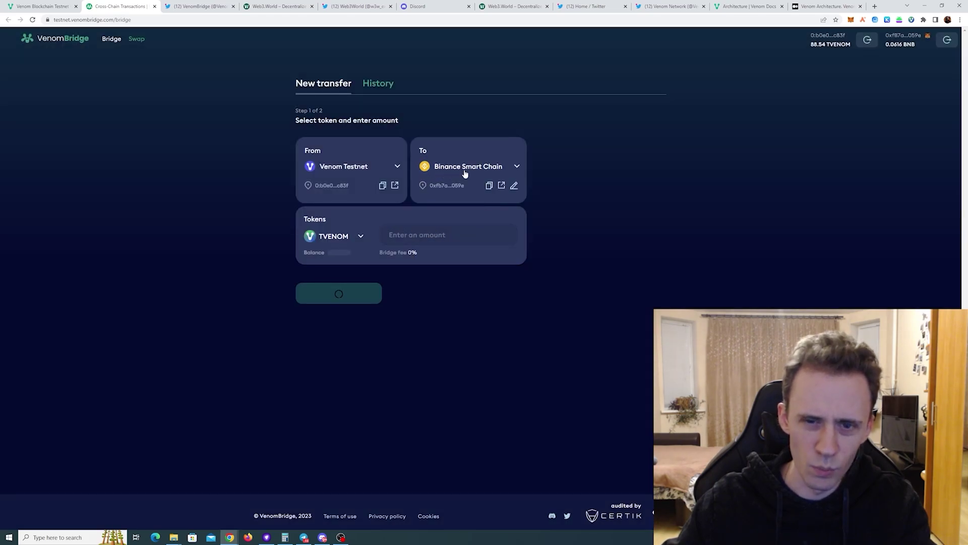
click(439, 237)
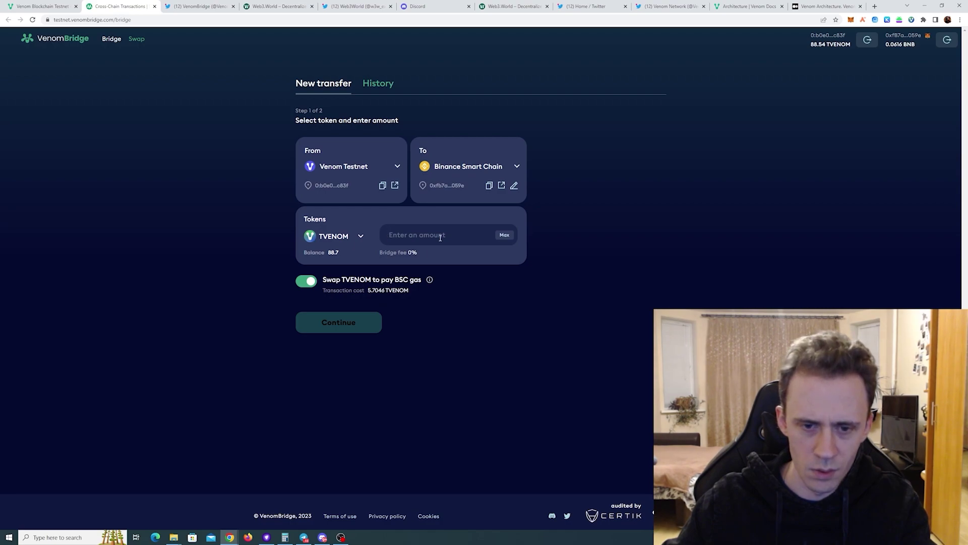
click(385, 298)
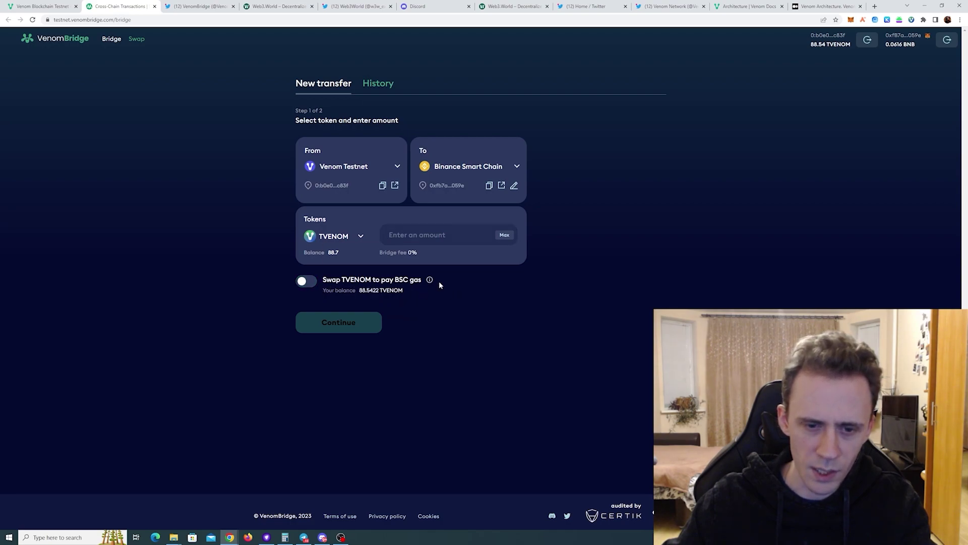
click(435, 237)
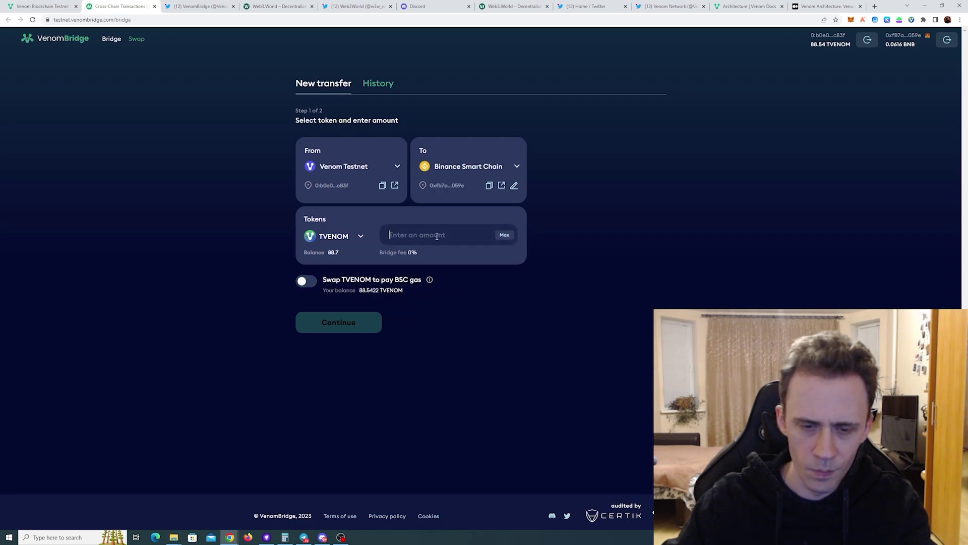
text(0.1)
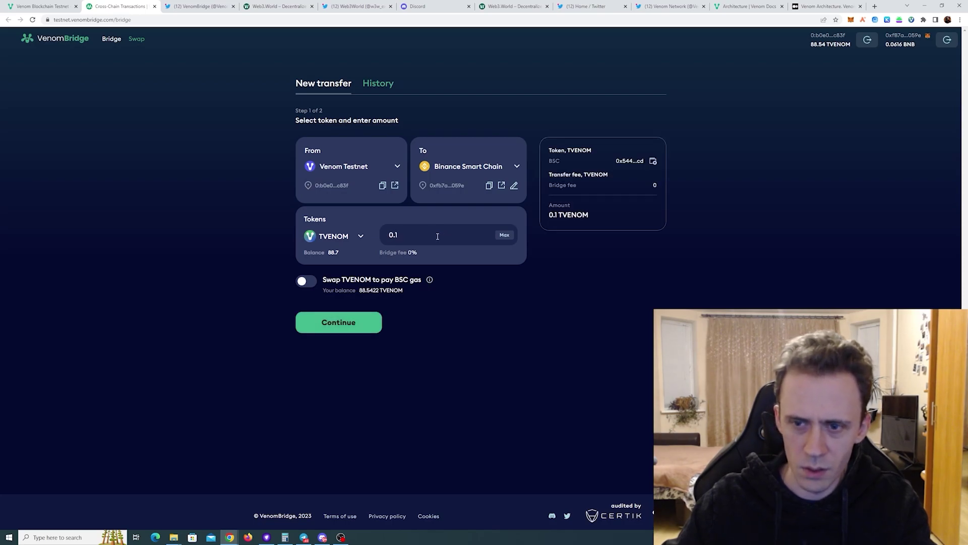
Continue, approve the 0.1 TVENOM transfer and confirm it in the wallet.
click(339, 321)
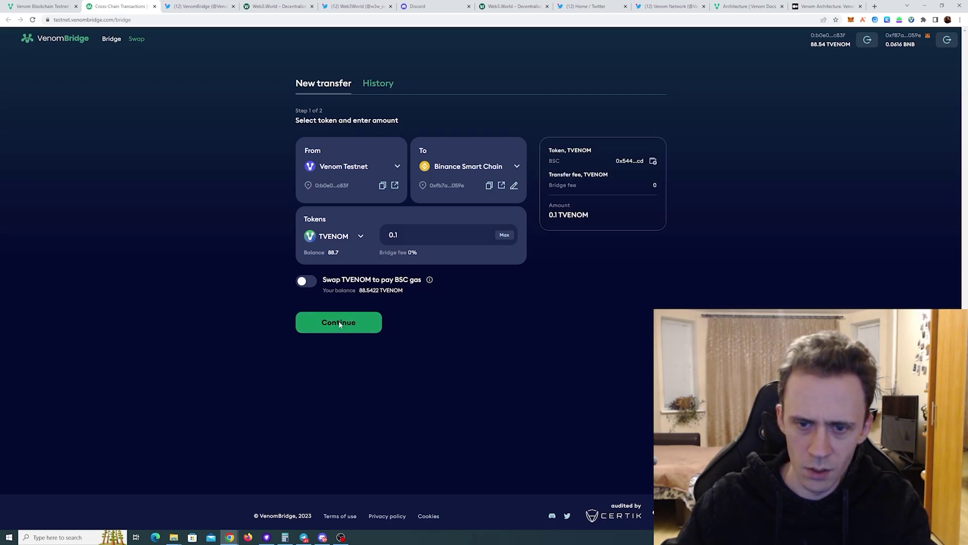
click(340, 170)
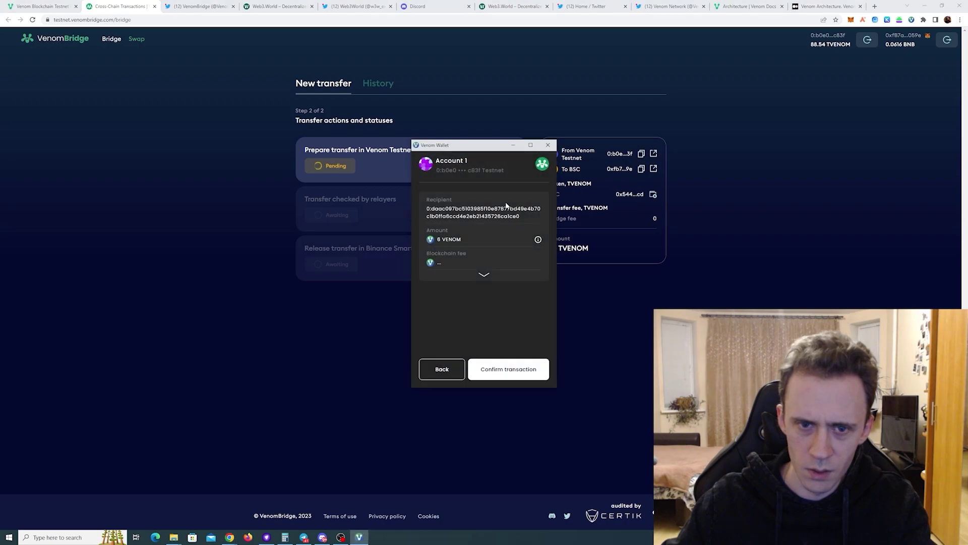
click(524, 370)
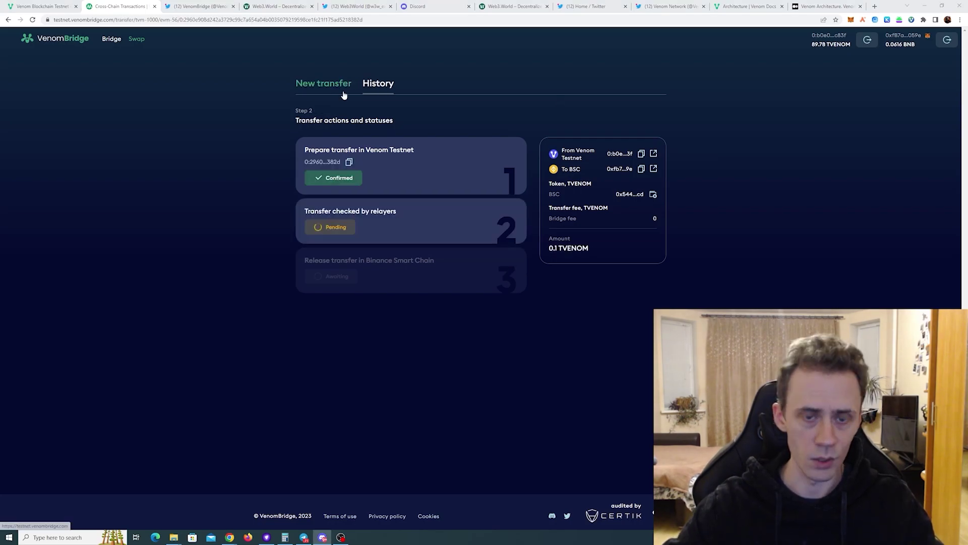
Check the bridge transfer's progress, then return to the main tasks overview.
click(23, 4)
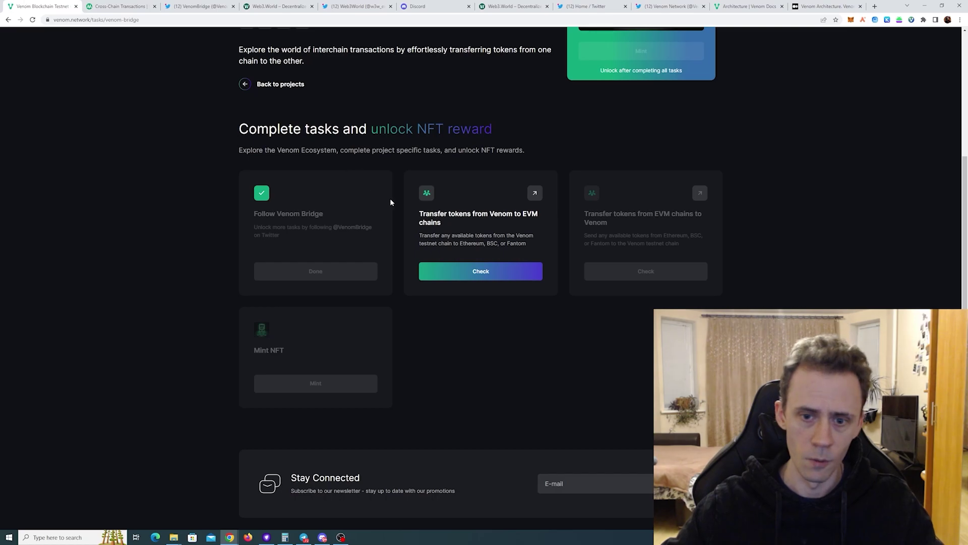
click(122, 5)
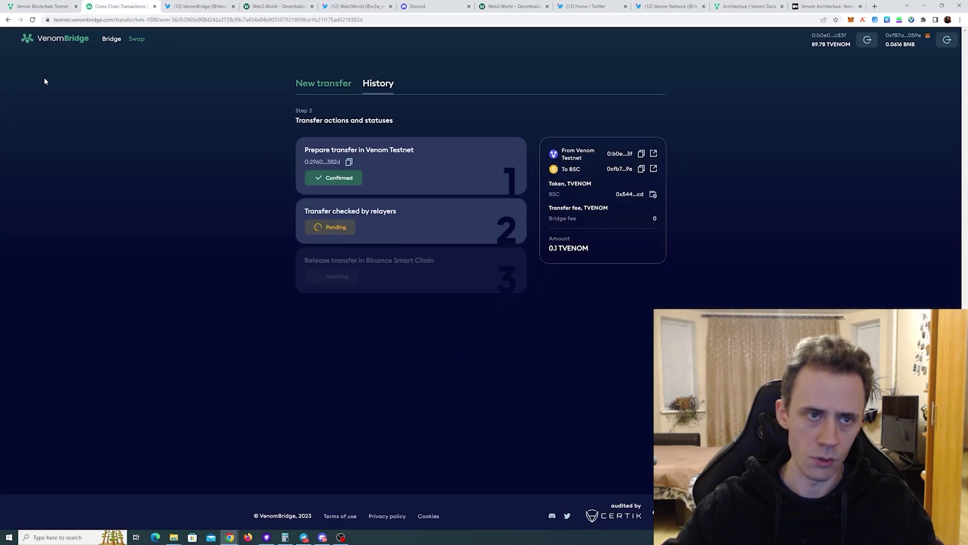
click(43, 6)
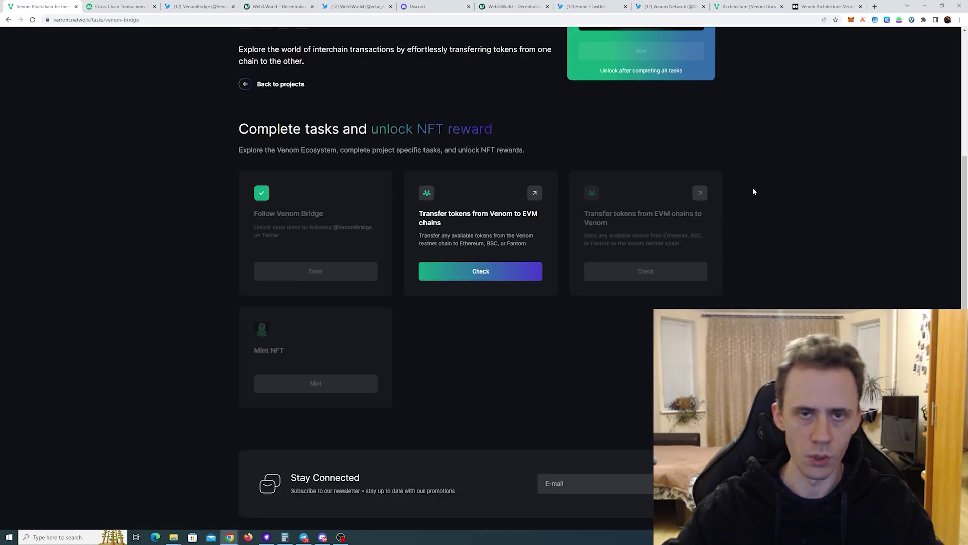
key(alt+Left)
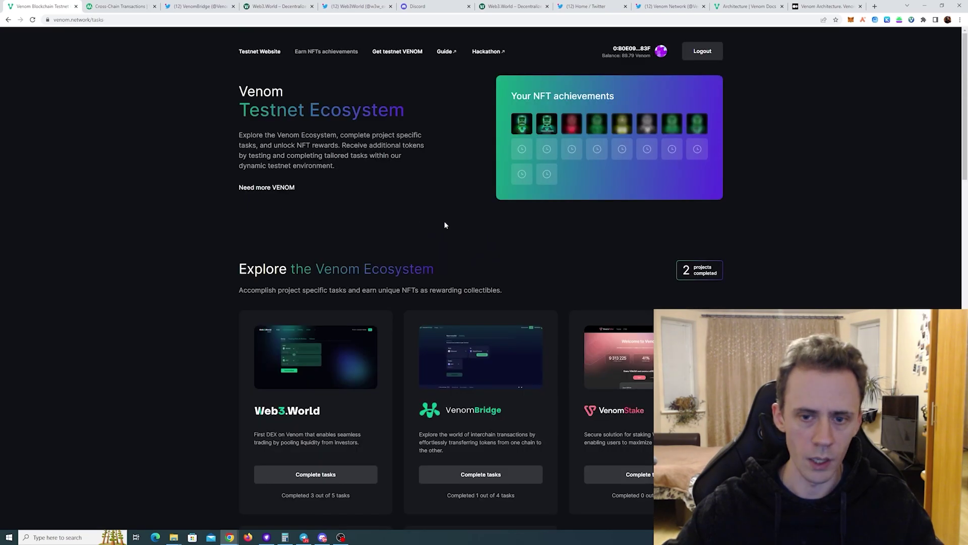
scroll(445, 225, down, 5)
scroll(414, 211, up, 2)
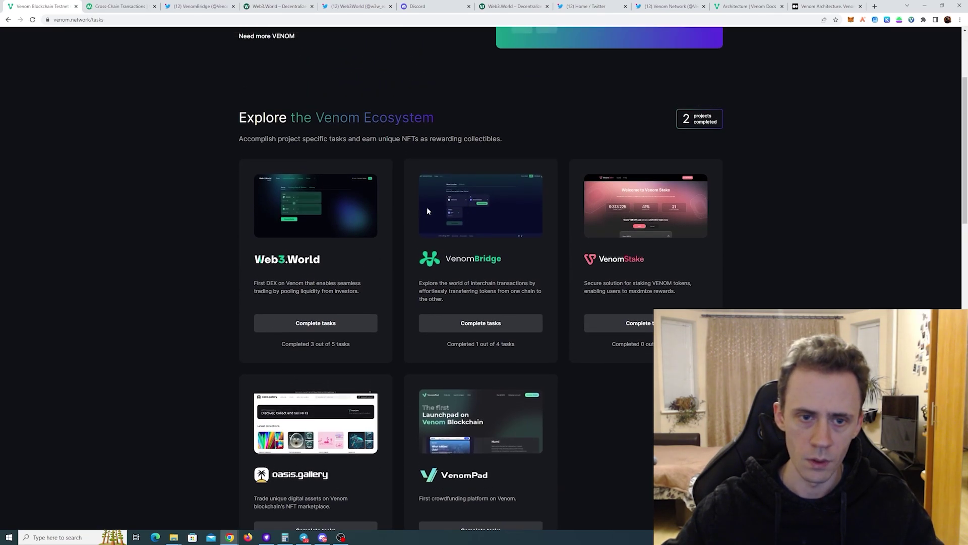
In Web3.World tasks, verify the Farm assets task and mint the Web3.World NFT.
click(318, 325)
scroll(491, 256, down, 1)
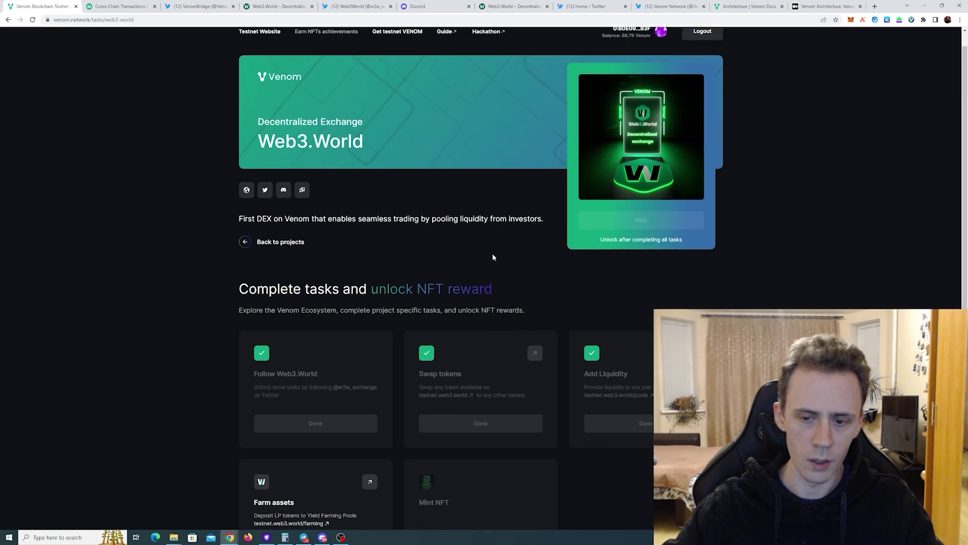
scroll(492, 255, down, 4)
click(341, 327)
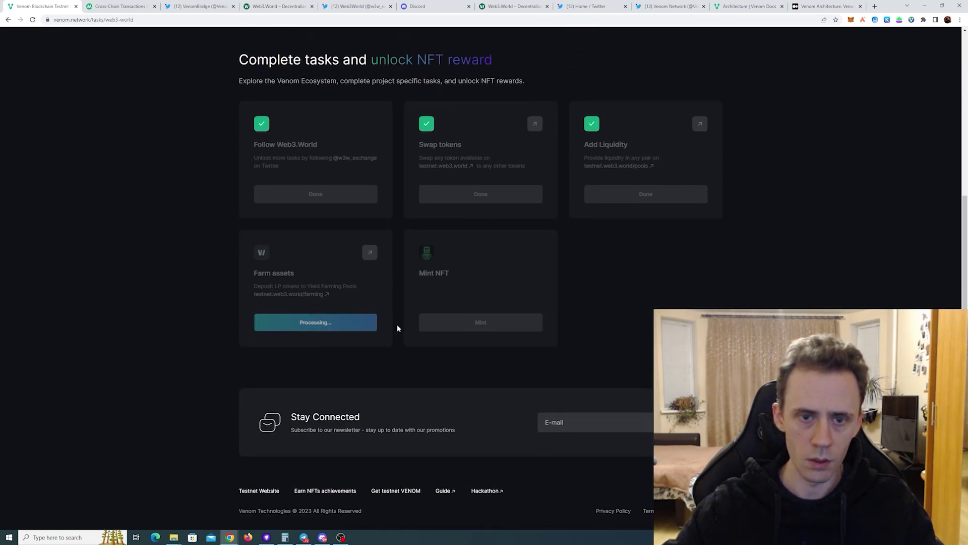
click(440, 326)
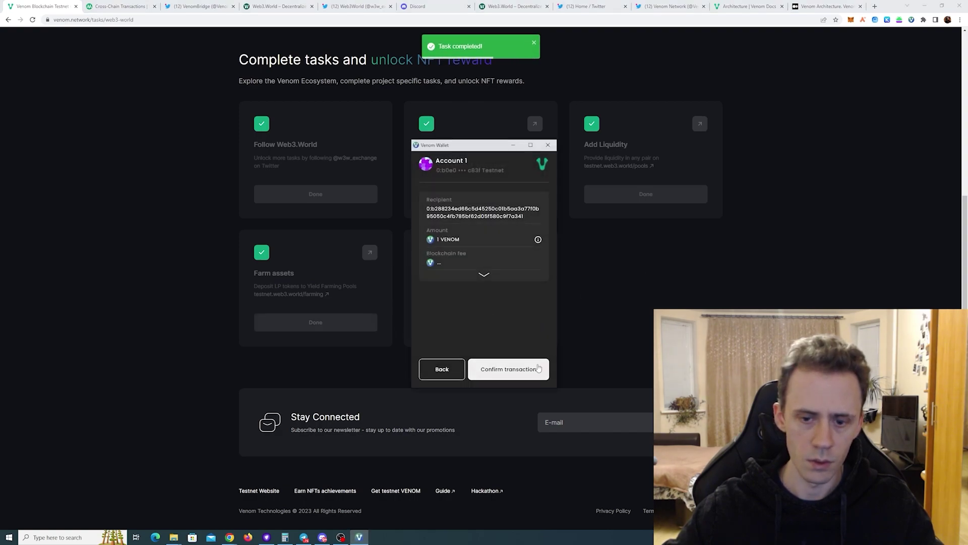
click(529, 367)
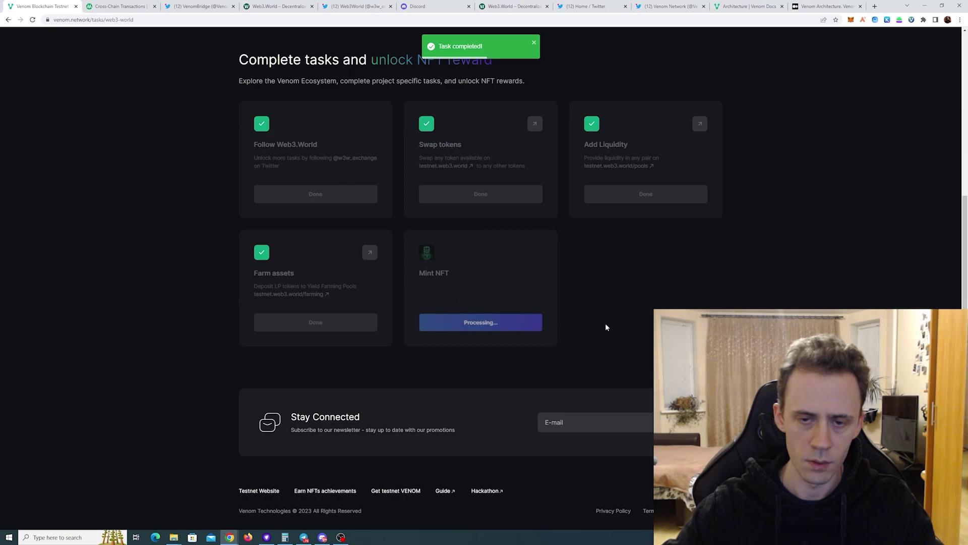
Open the Venom Bridge project's tasks and recheck the bridge transfer's status.
click(302, 262)
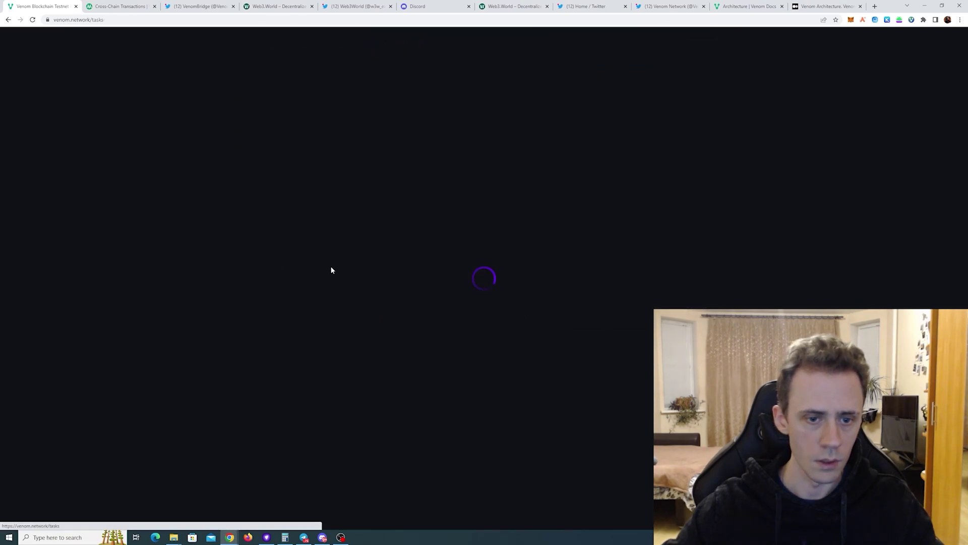
scroll(556, 244, down, 3)
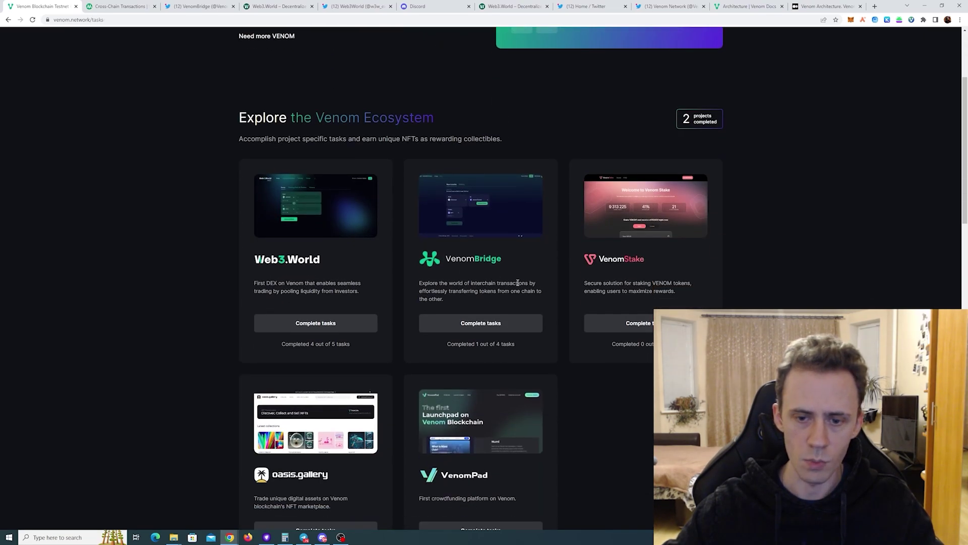
click(479, 324)
click(119, 6)
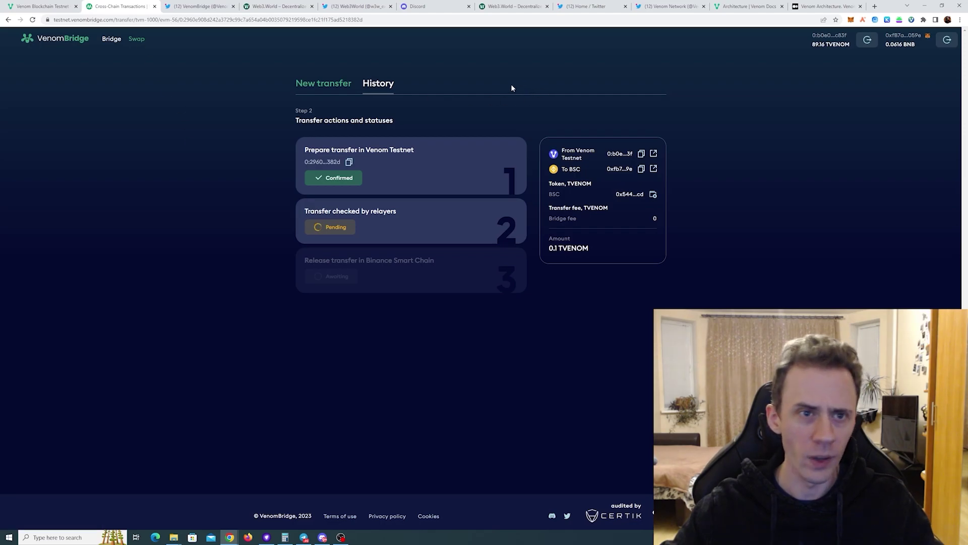
click(40, 6)
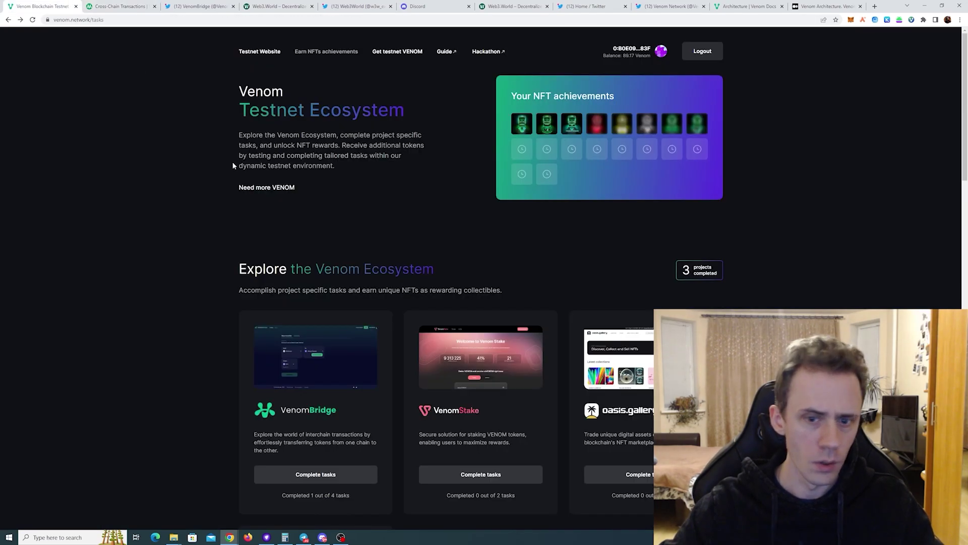
Open the Venom Stake project's tasks and launch testnet.venomstake.com in a new tab.
scroll(549, 266, down, 2)
scroll(549, 266, down, 3)
click(484, 283)
scroll(536, 217, down, 2)
click(331, 294)
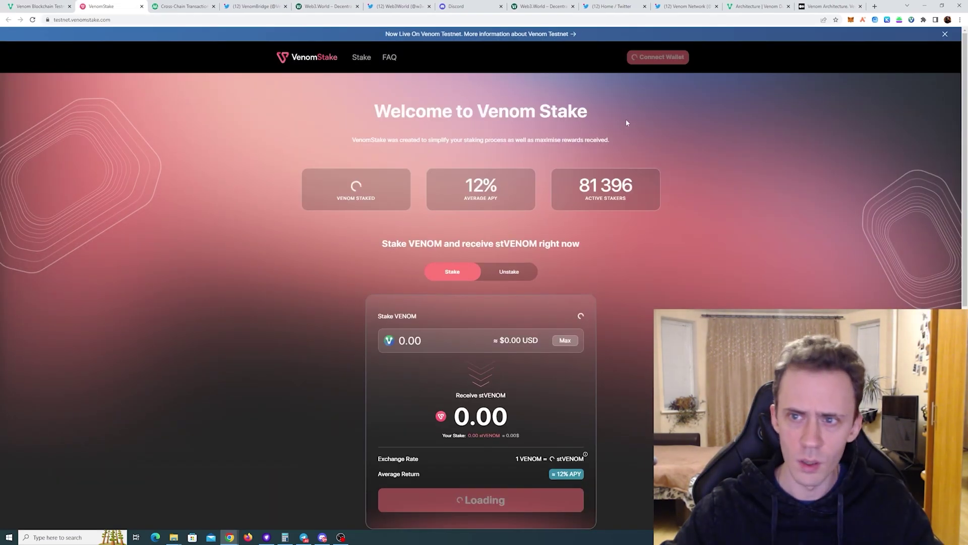
Connect the Venom Chrome Extension wallet to Venom Stake.
click(682, 59)
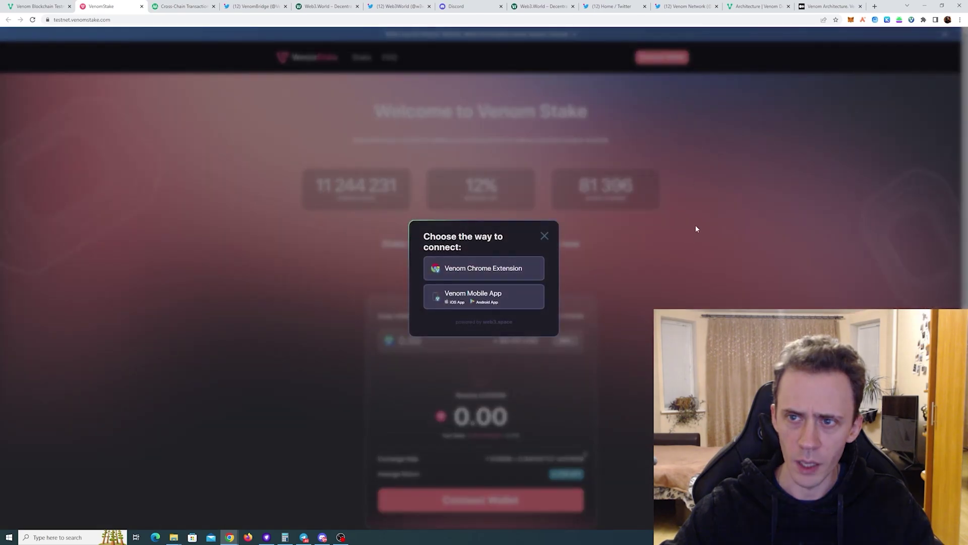
click(463, 277)
click(484, 369)
Stake 30 VENOM and confirm the staking transaction in the wallet.
scroll(646, 298, down, 2)
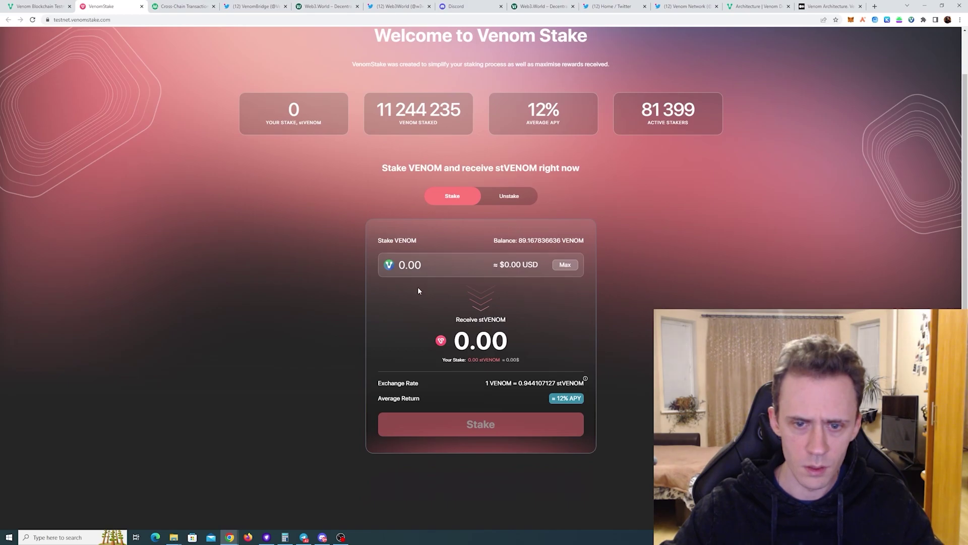
click(566, 264)
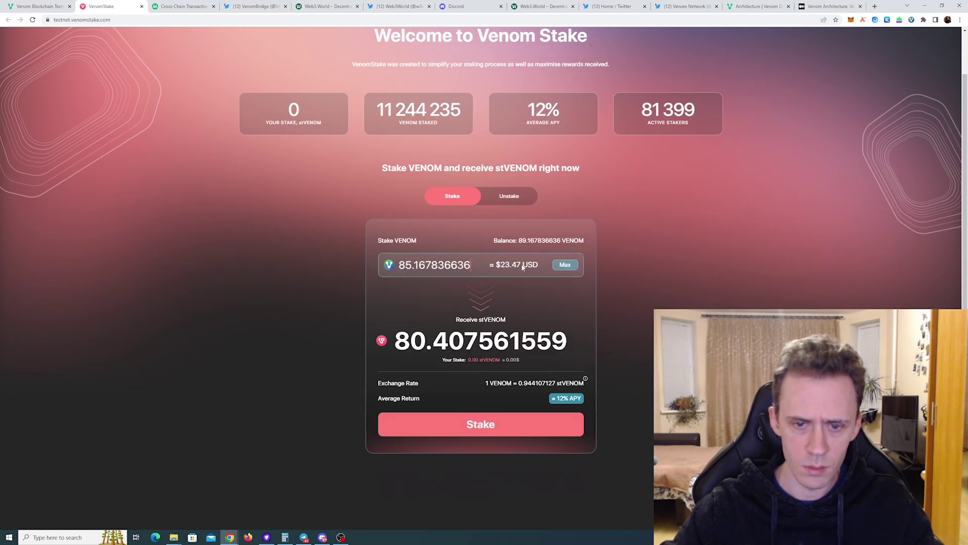
click(477, 265)
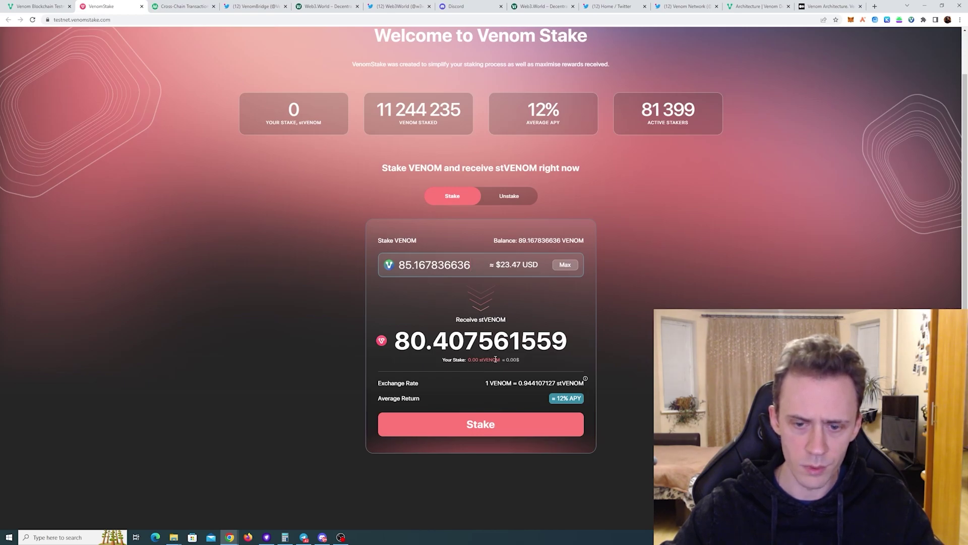
key(ctrl+a)
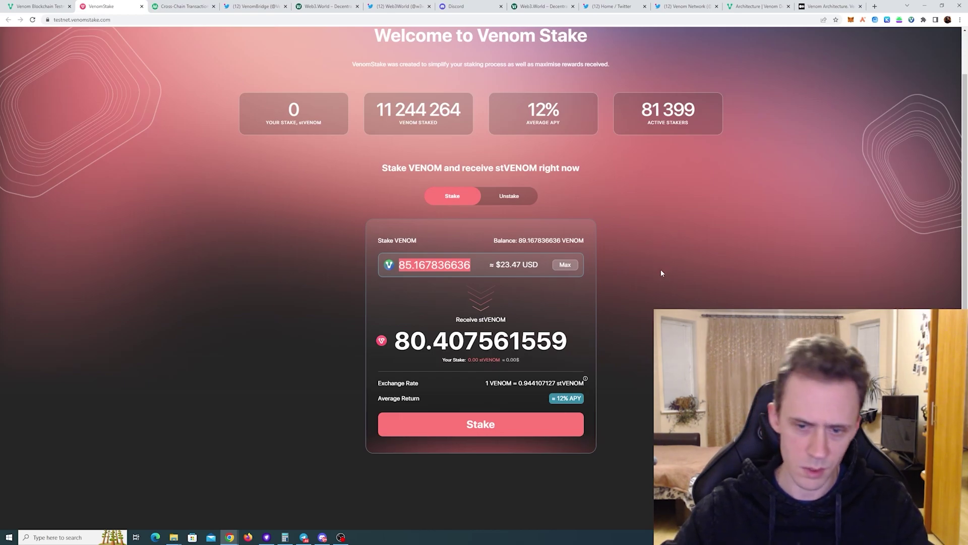
text(340)
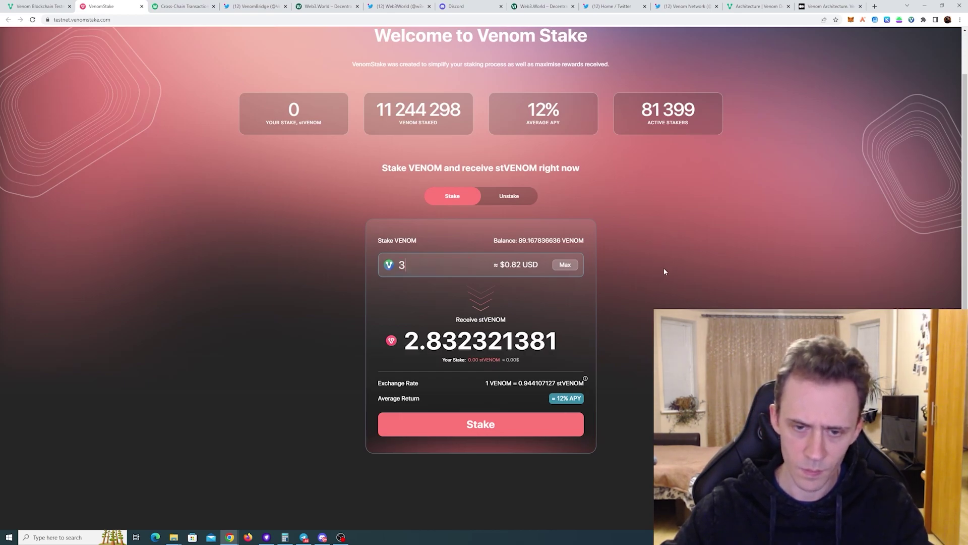
key(BackSpace)
key(BackSpace)
text(0)
scroll(506, 427, down, 3)
click(482, 275)
click(509, 370)
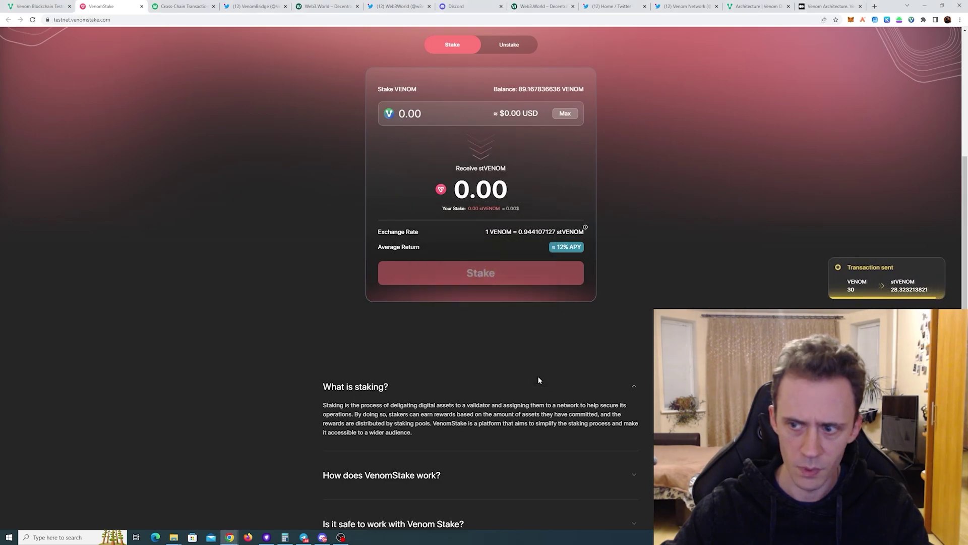
scroll(544, 373, up, 3)
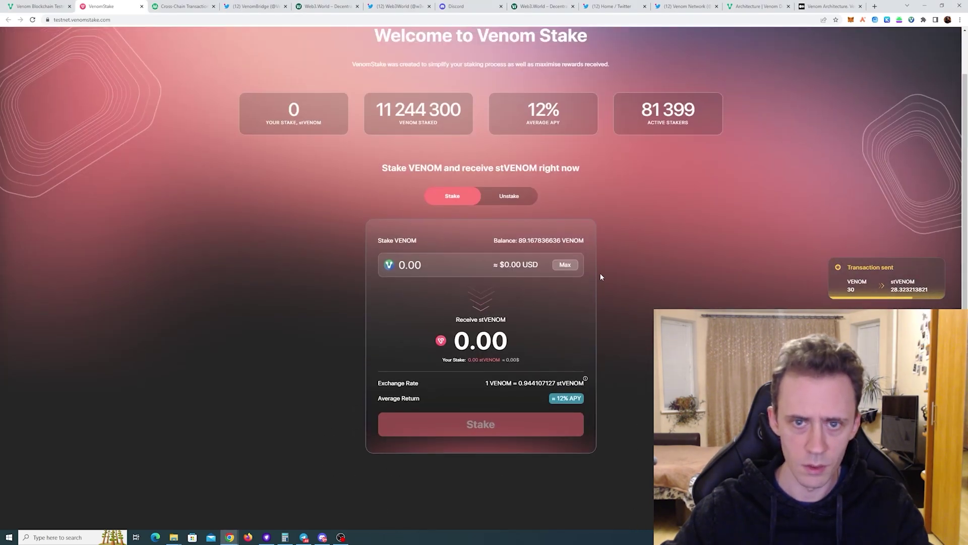
scroll(601, 273, up, 2)
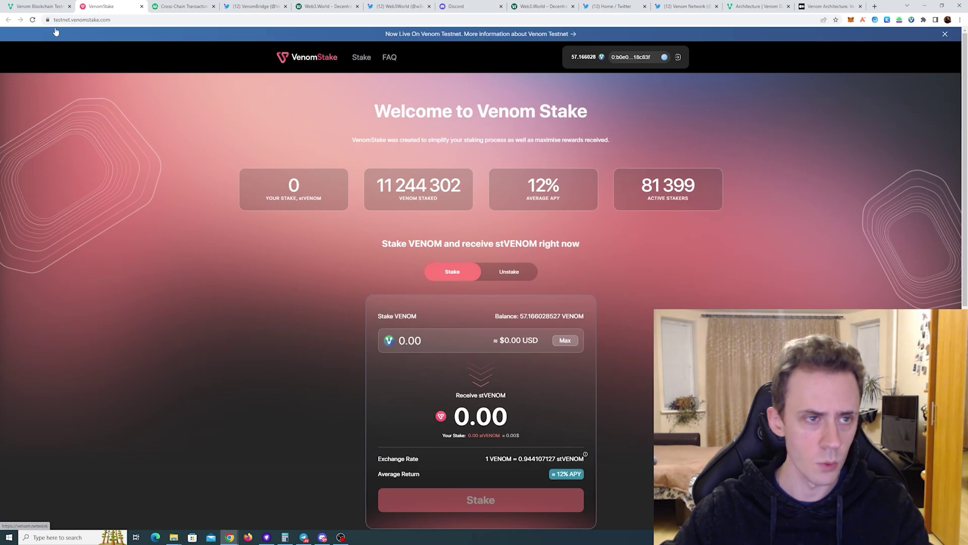
Go back from the Venom Stake task page to the project list.
click(35, 7)
scroll(402, 336, up, 3)
click(252, 262)
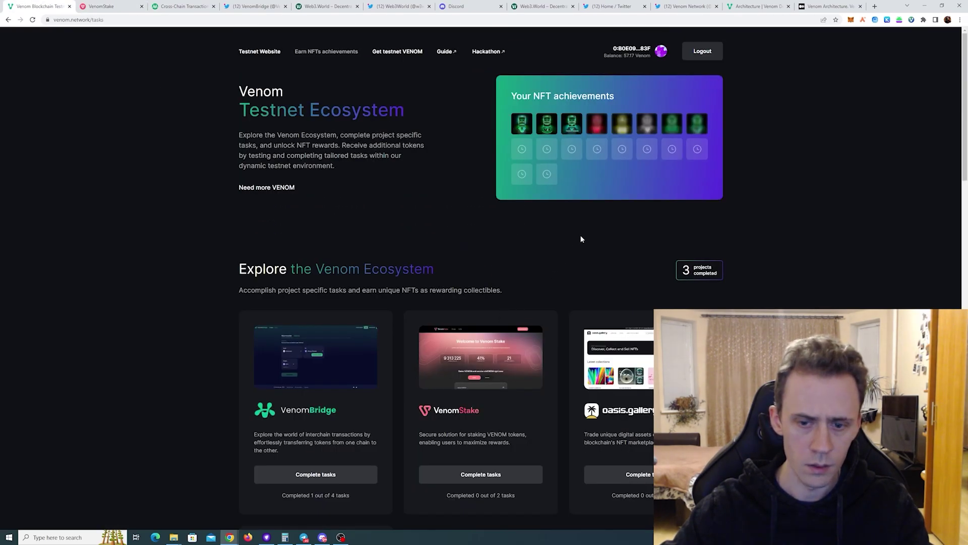
scroll(580, 237, down, 5)
Release the 0.1 TVENOM transfer on Binance Smart Chain, confirm it, then begin a new transfer.
key(ctrl+3)
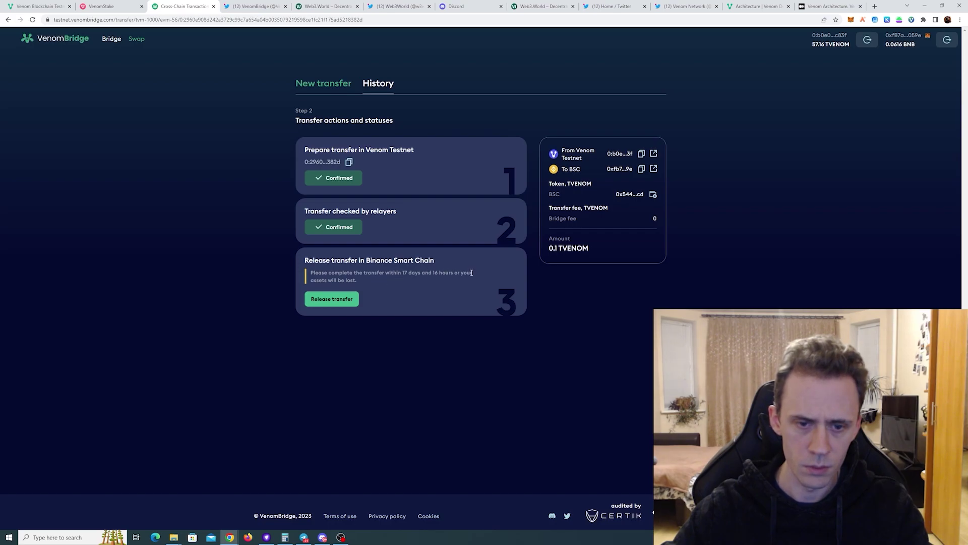
click(353, 300)
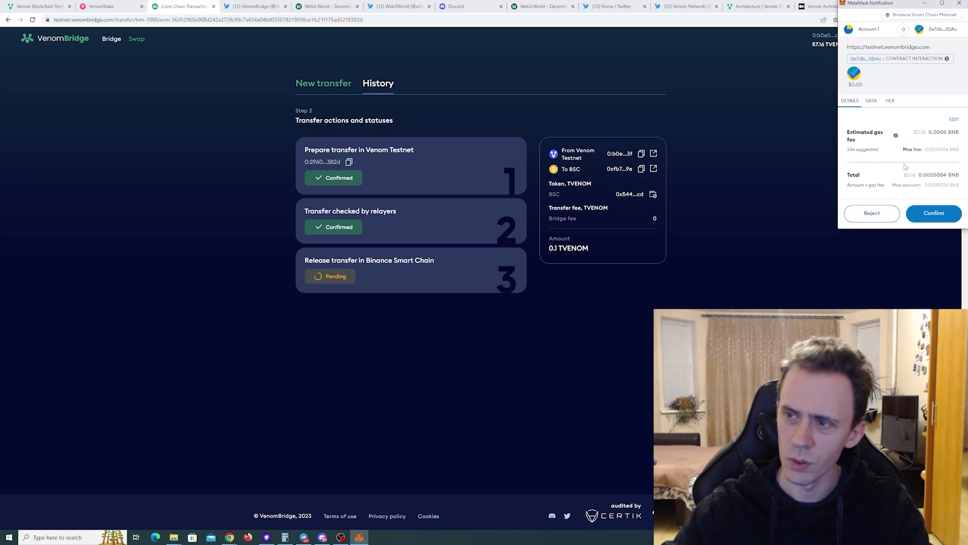
click(944, 216)
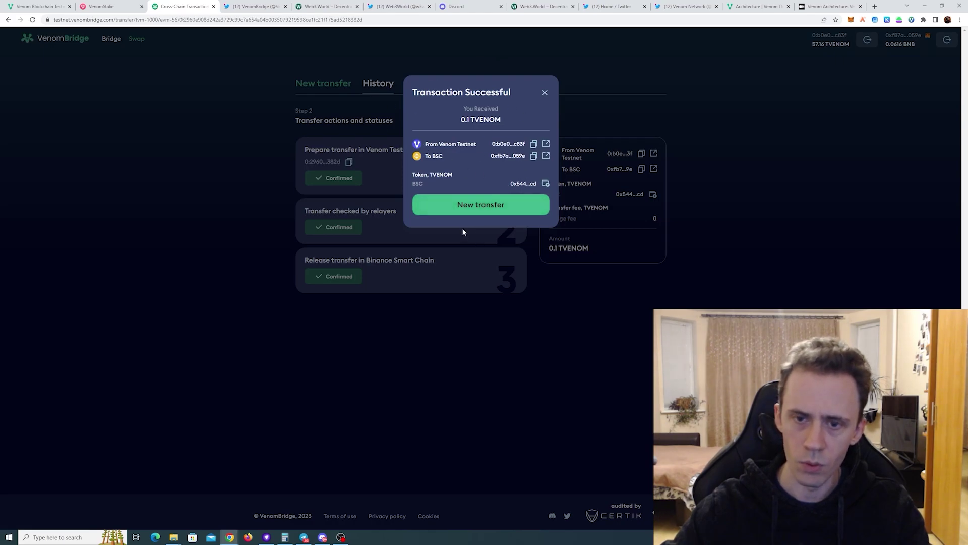
click(478, 207)
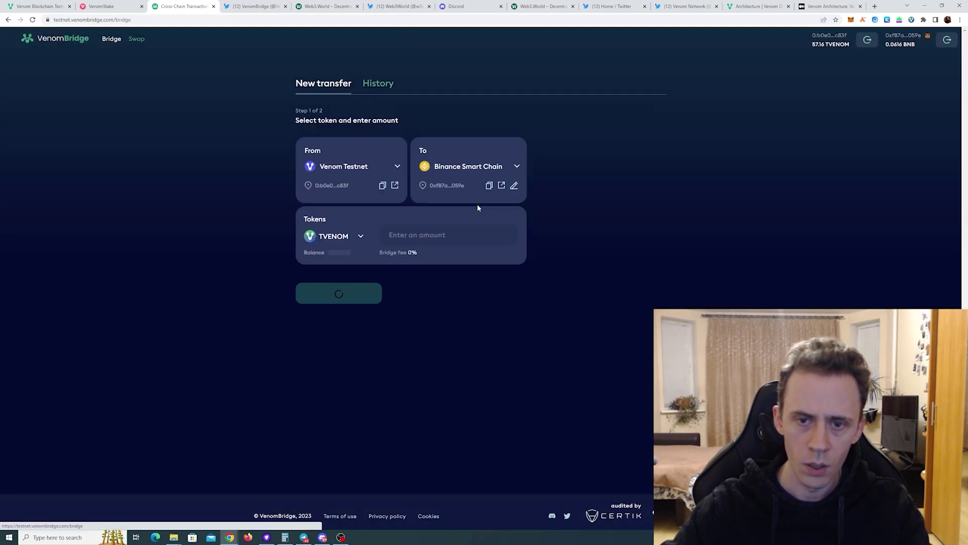
Set up a 0.1 TVENOM transfer from Binance Smart Chain with the BNB gas swap off.
click(395, 171)
click(371, 189)
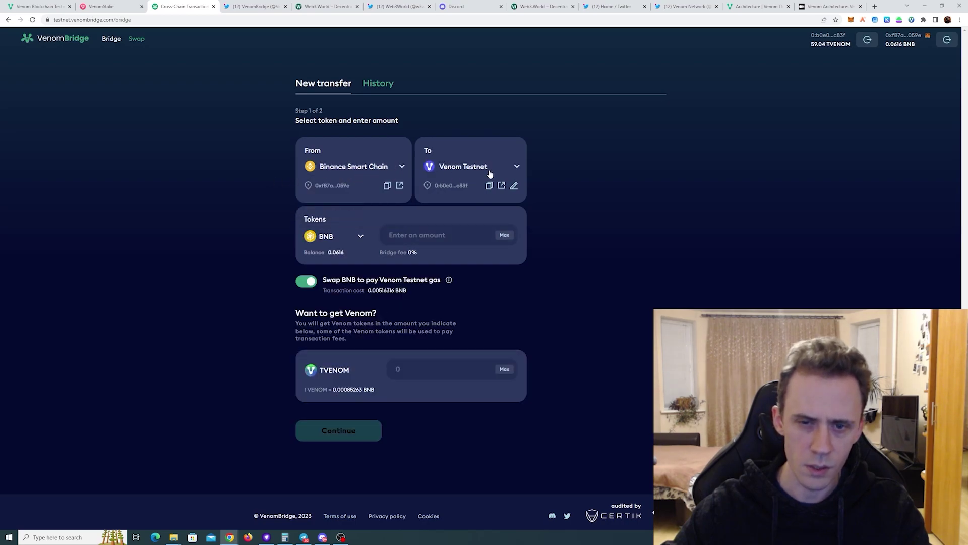
click(448, 239)
text(0.1)
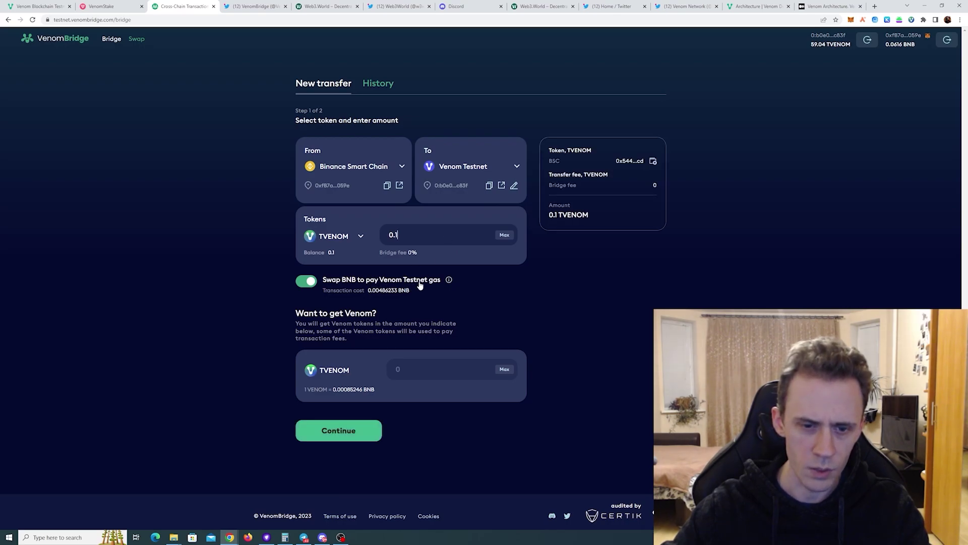
click(301, 283)
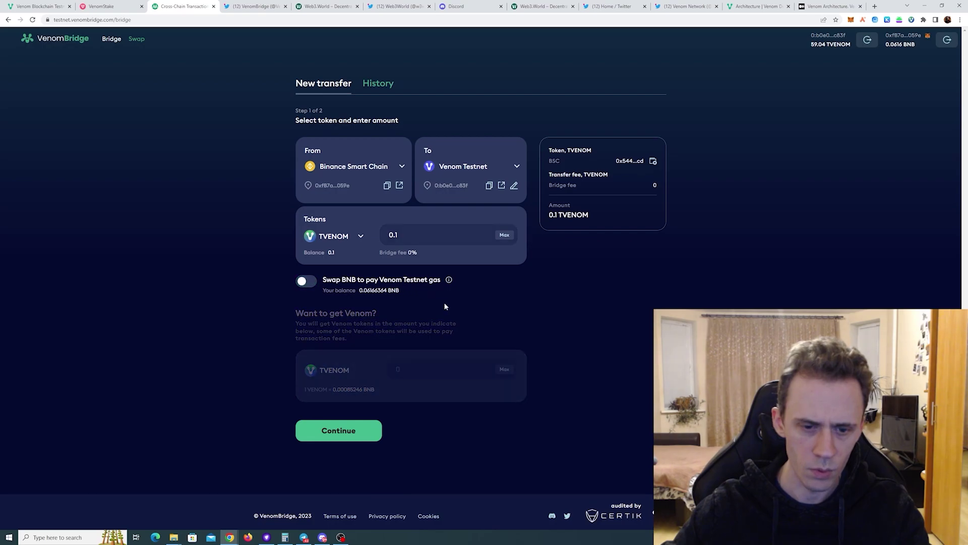
Continue, confirm the vault deposit in MetaMask and the Venom Testnet transaction in Venom Wallet.
click(345, 432)
click(345, 168)
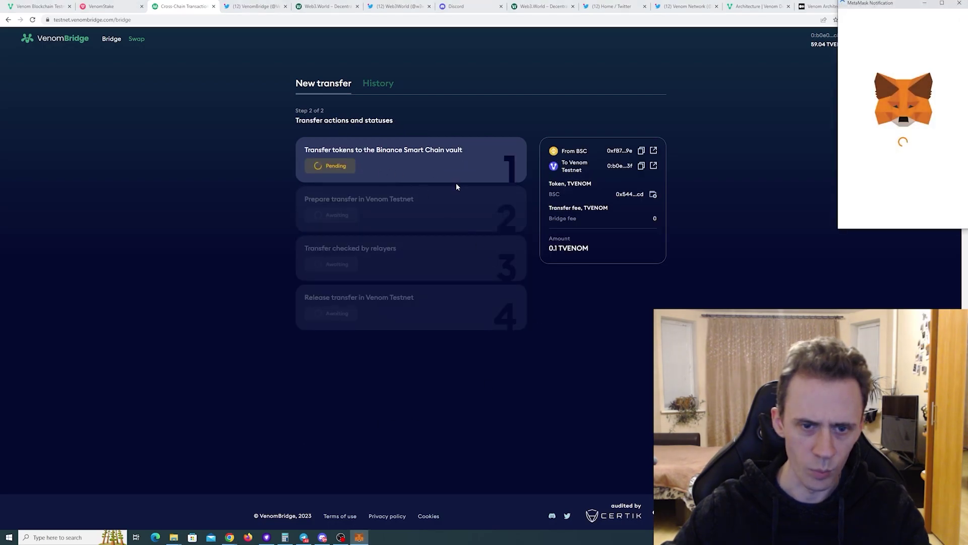
scroll(955, 207, down, 2)
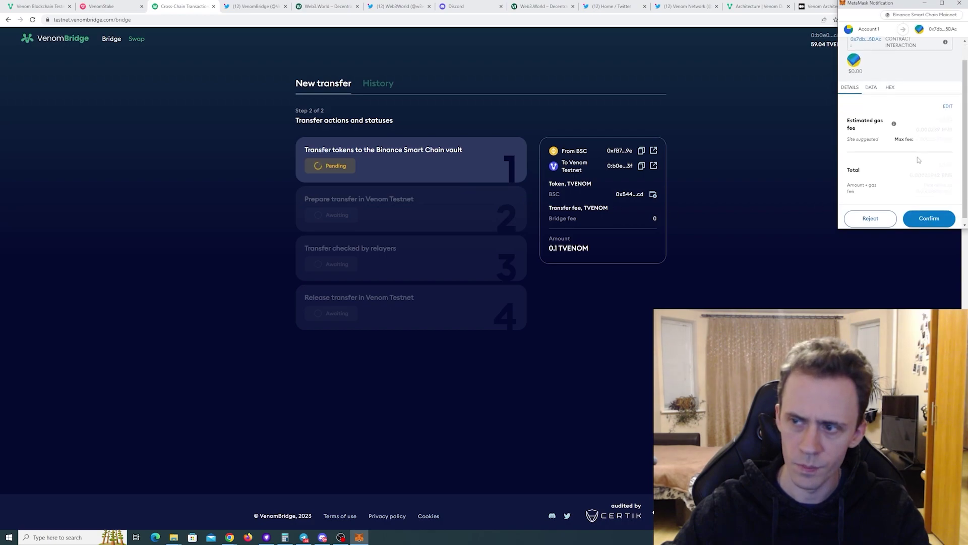
click(925, 218)
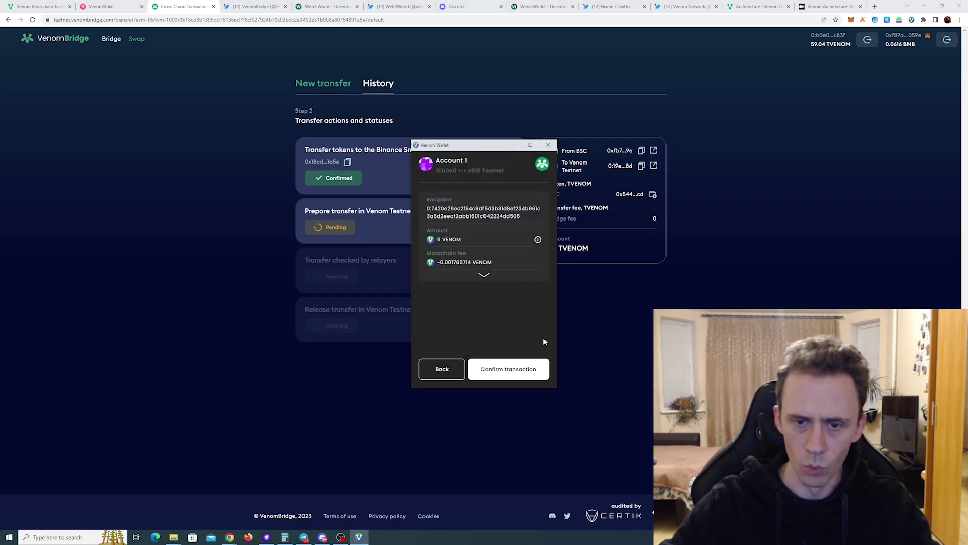
click(504, 368)
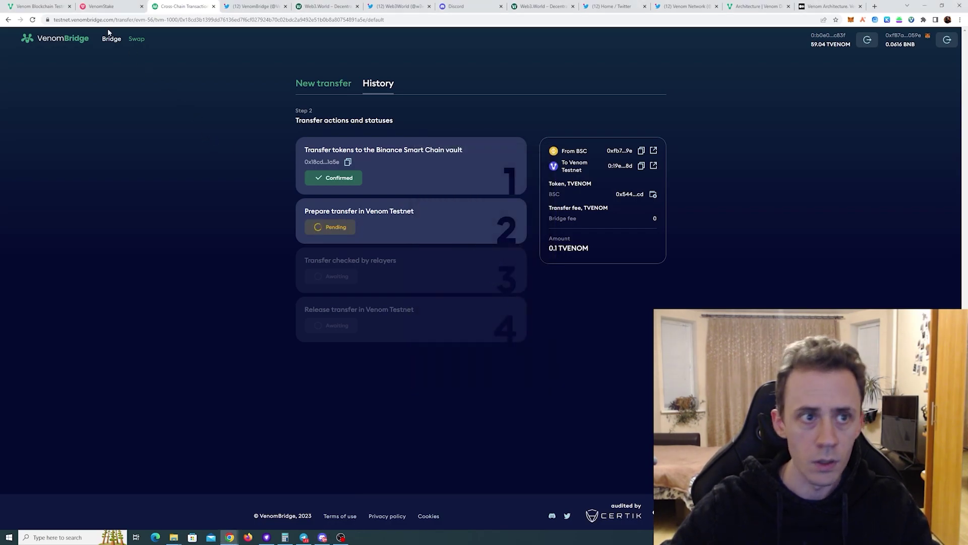
Verify the Venom Stake staking task and mint its reward NFT, confirming in the wallet.
click(34, 4)
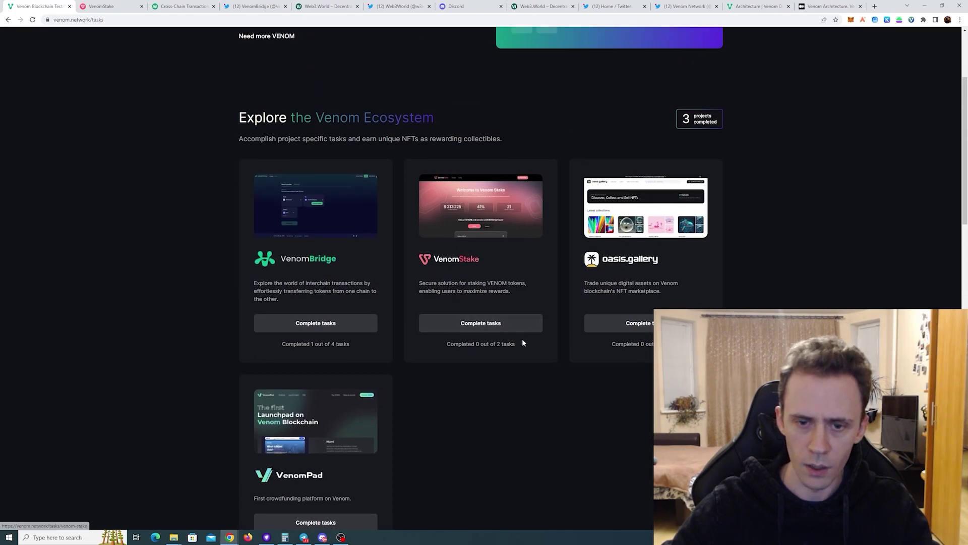
click(479, 327)
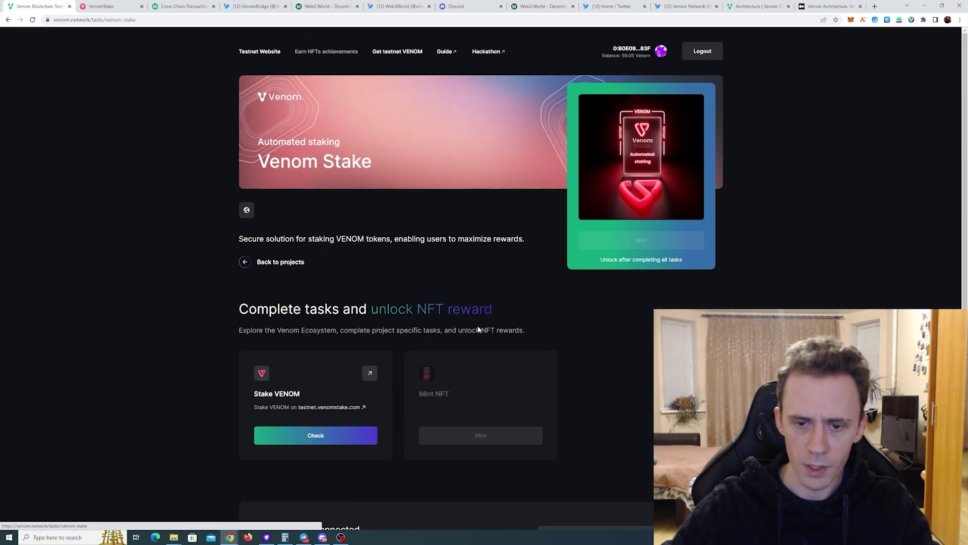
click(351, 436)
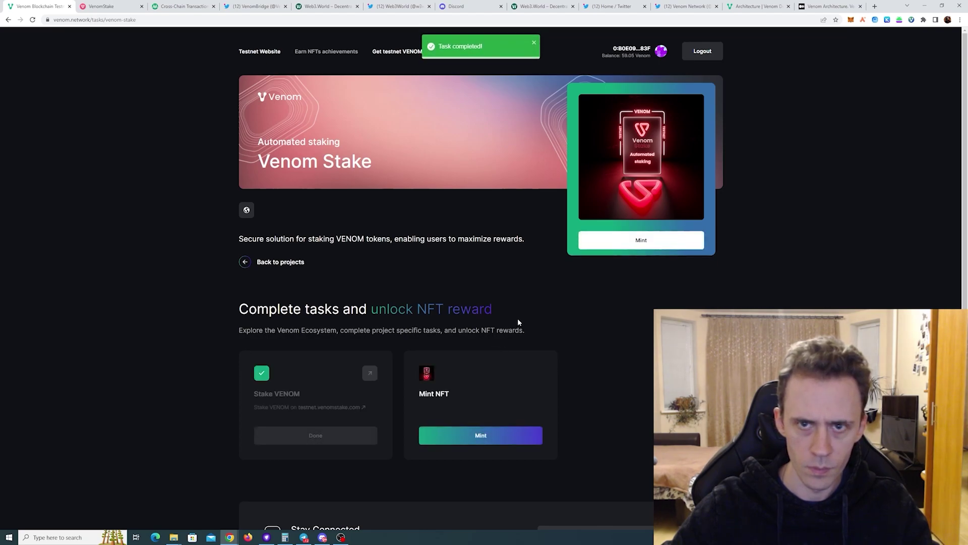
click(480, 435)
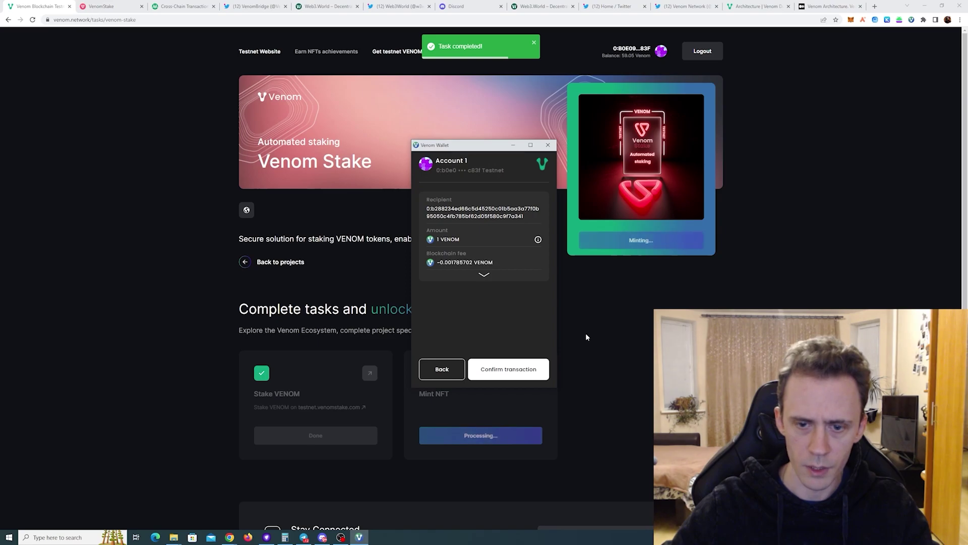
click(521, 371)
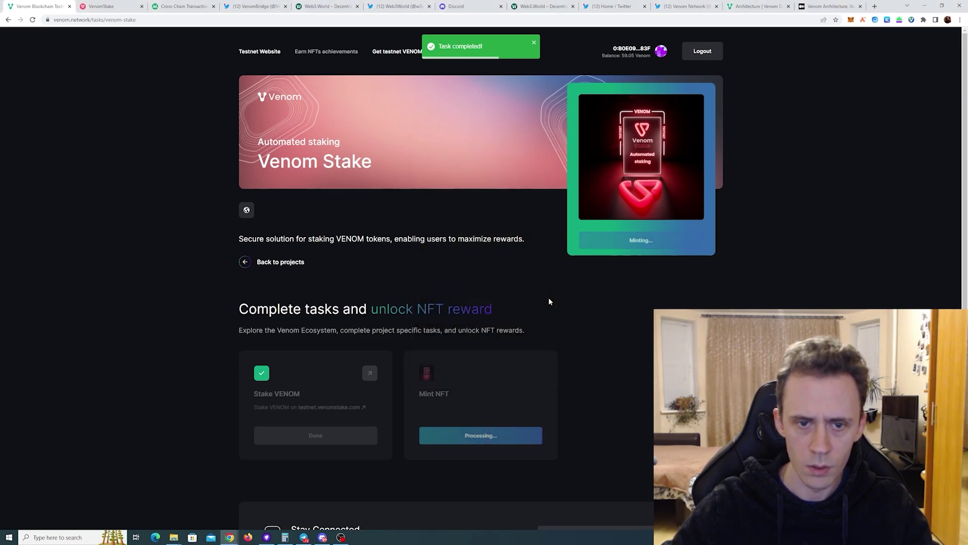
From the projects list, open VenomBridge tasks and check the EVM-to-Venom transfer task.
click(258, 260)
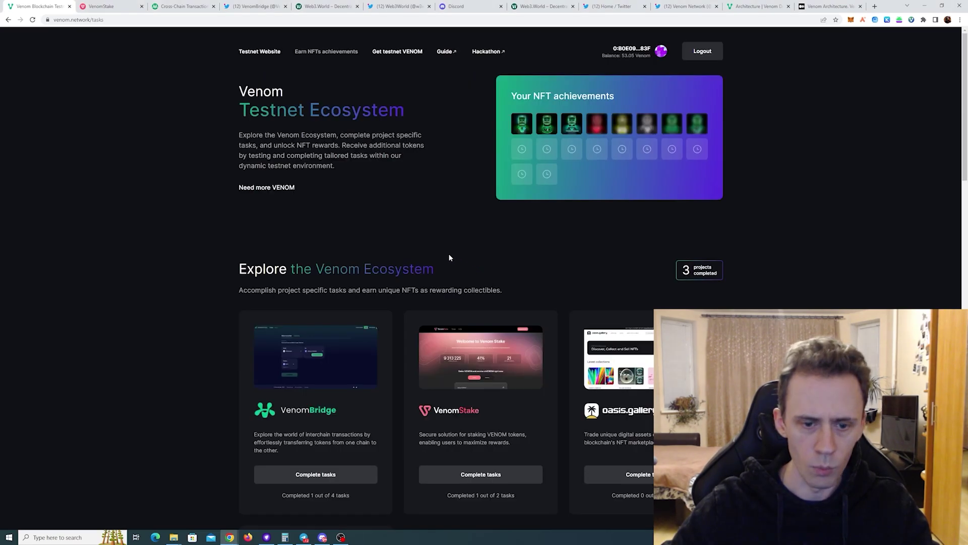
scroll(413, 222, down, 3)
scroll(406, 174, down, 10)
scroll(417, 166, up, 1)
scroll(417, 167, down, 1)
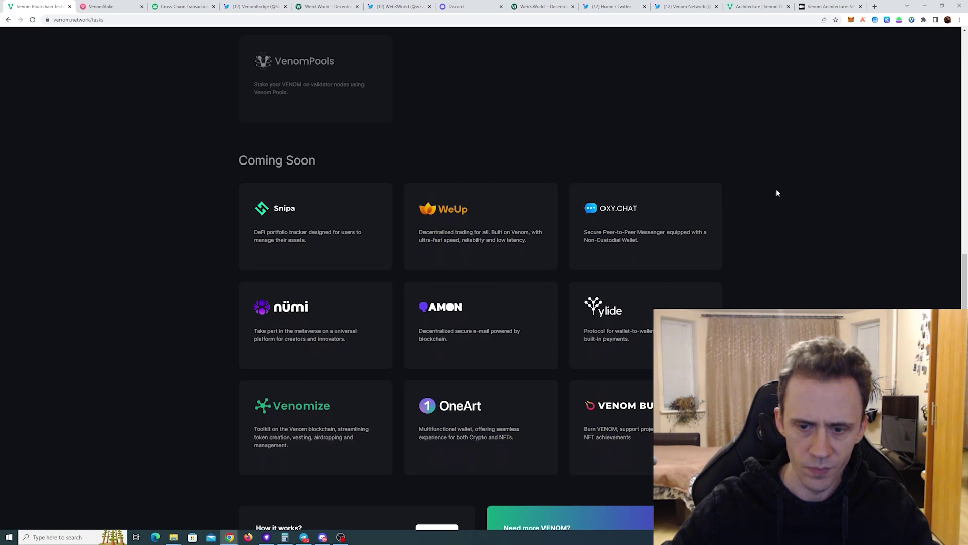
scroll(746, 270, up, 10)
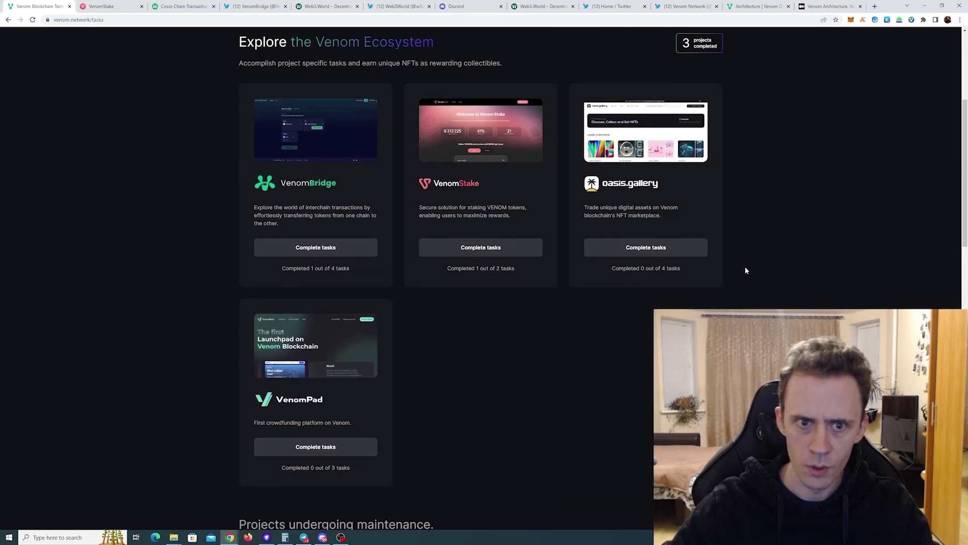
click(315, 247)
scroll(463, 263, down, 3)
click(471, 309)
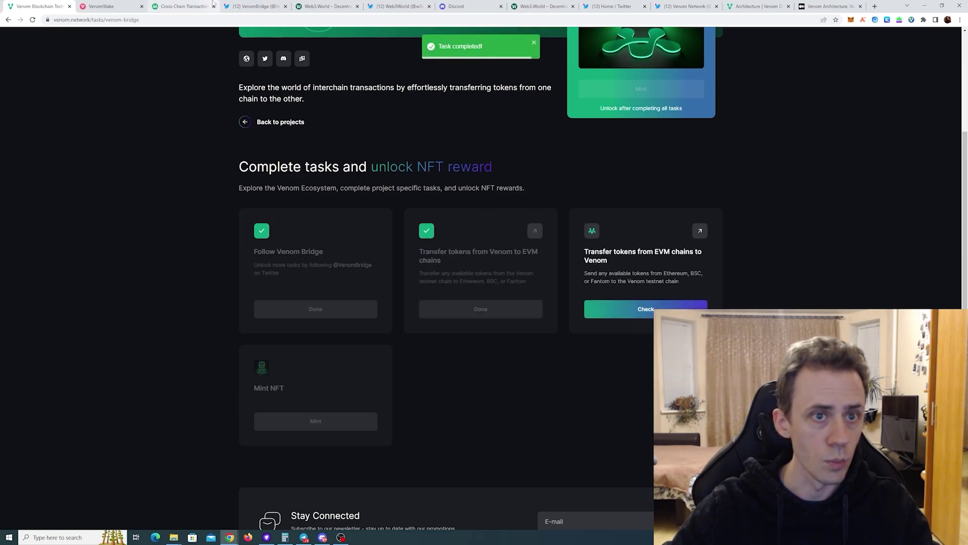
View the bridge transfer's status, then go back to the projects overview.
click(192, 5)
click(37, 6)
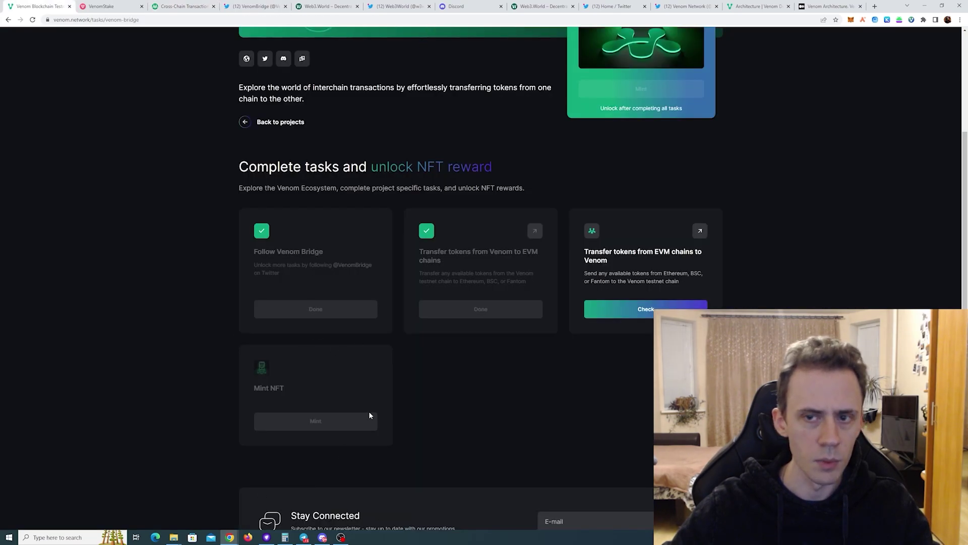
scroll(282, 135, up, 3)
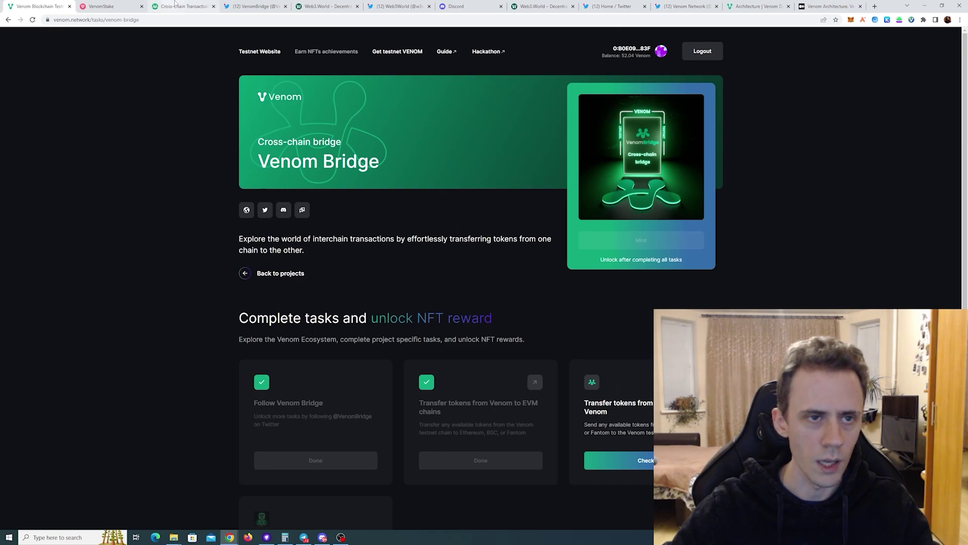
key(alt+Left)
scroll(731, 225, down, 5)
scroll(738, 222, up, 3)
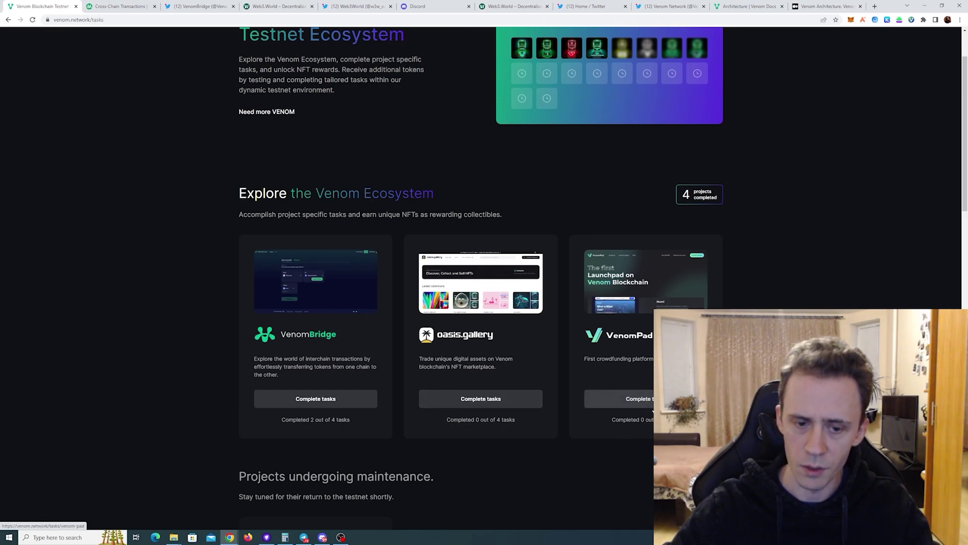
Look over the Oasis.Gallery and VenomPad task lists, returning to the projects overview each time.
click(501, 402)
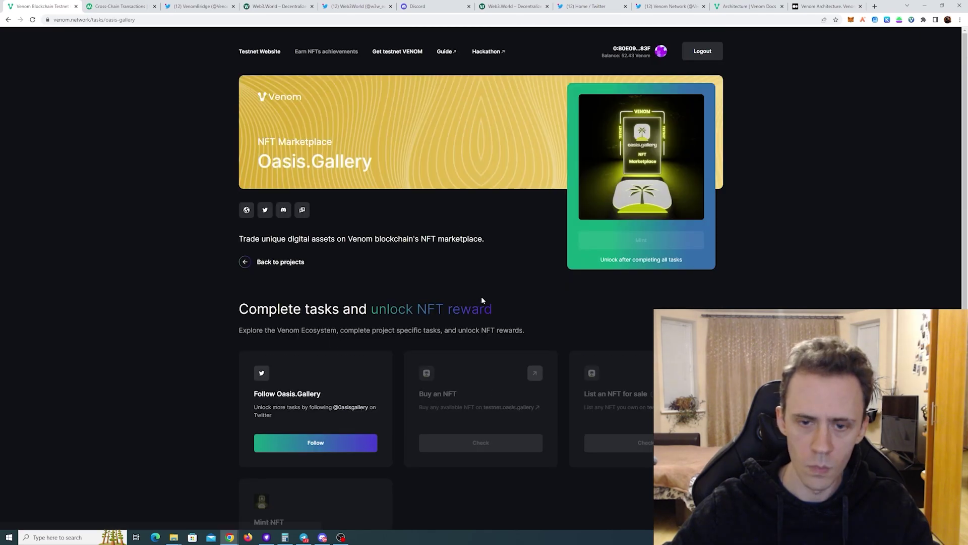
scroll(519, 252, down, 2)
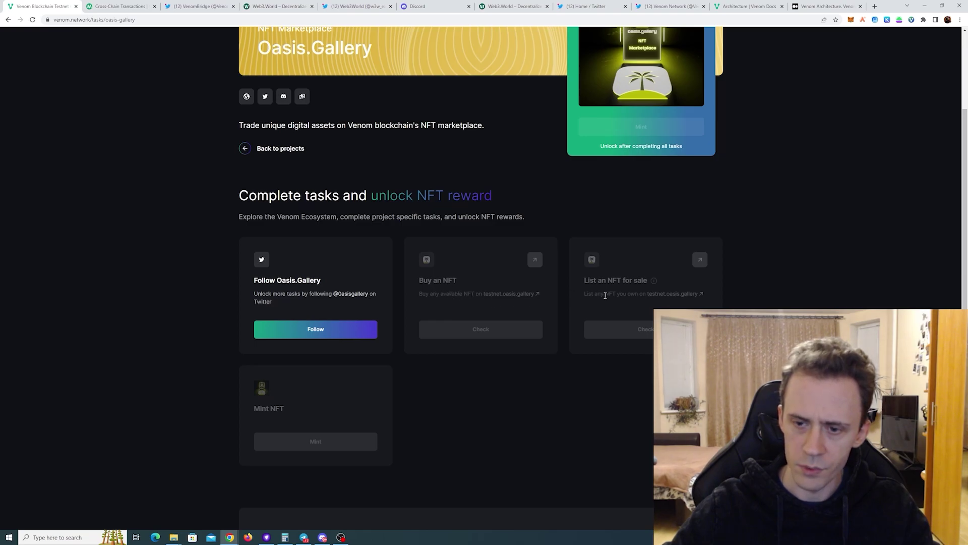
click(246, 148)
scroll(540, 308, down, 3)
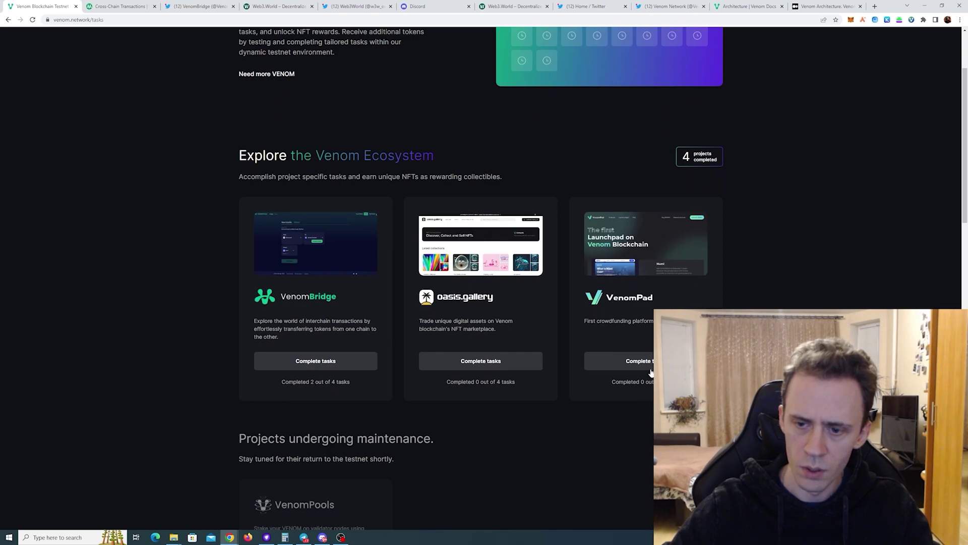
click(633, 360)
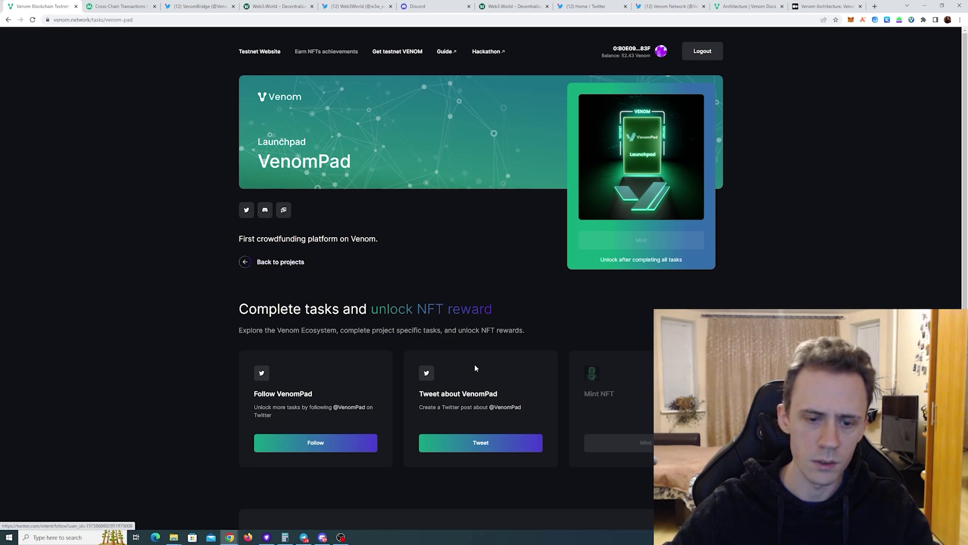
click(265, 269)
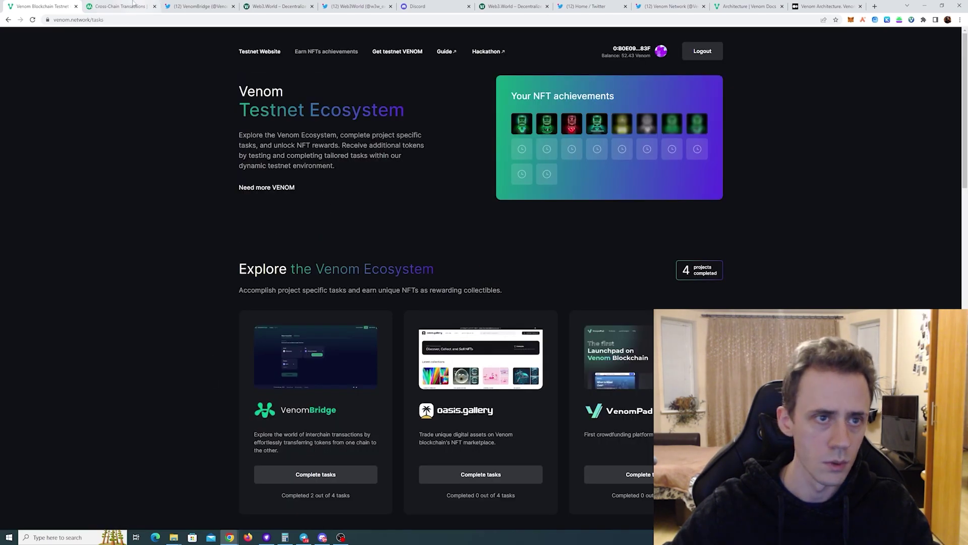
Check the return bridge transfer's progress, then open VenomPad's tasks.
click(147, 10)
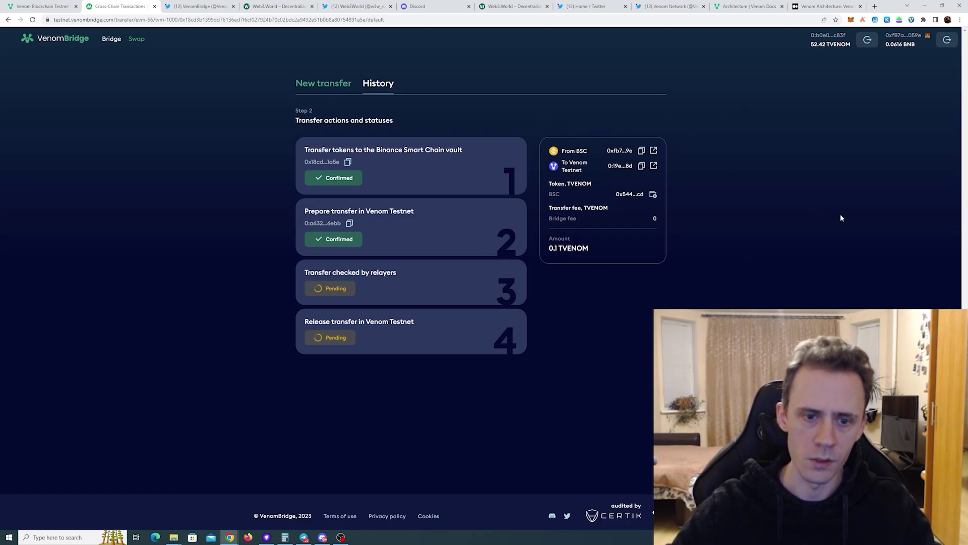
key(ctrl+shift+Tab)
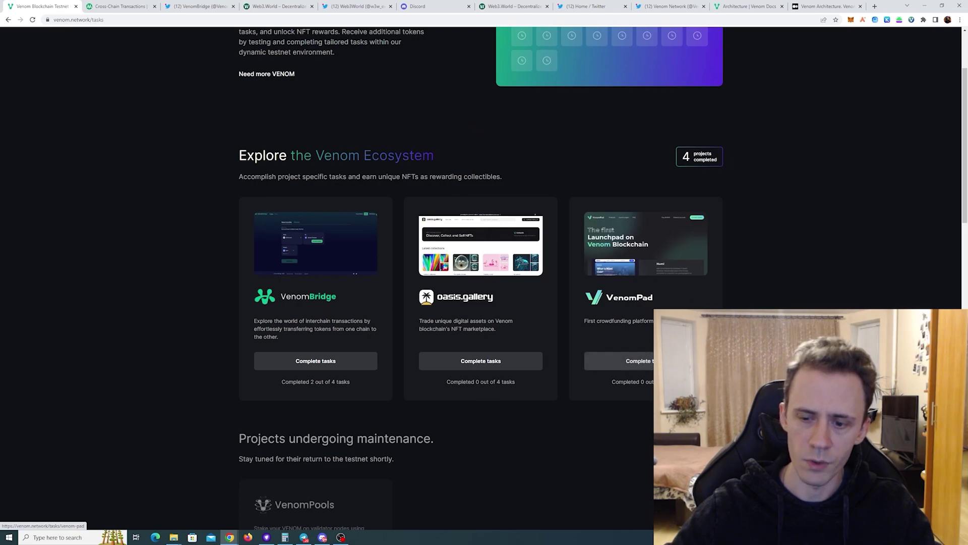
click(646, 364)
Follow VenomPad on Twitter and get the follow task verified.
click(323, 441)
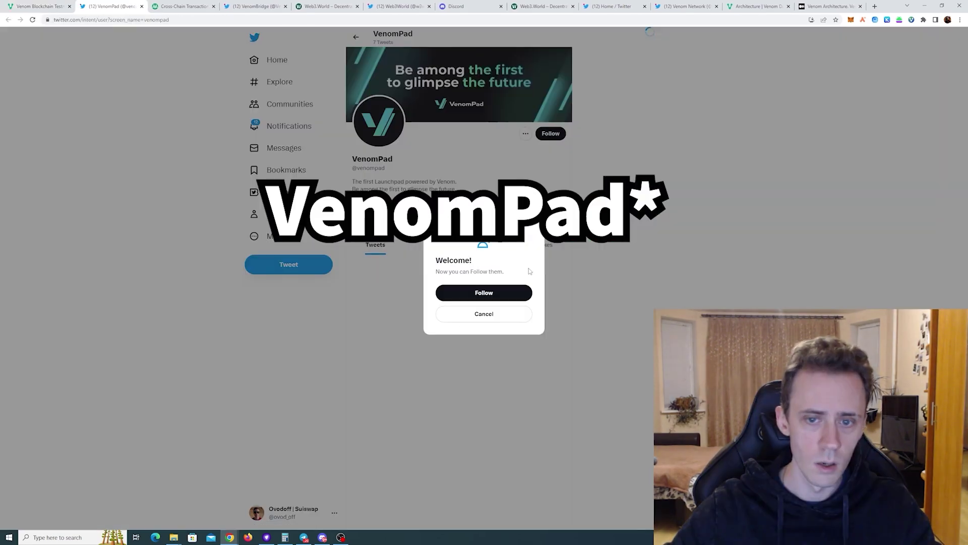
click(501, 293)
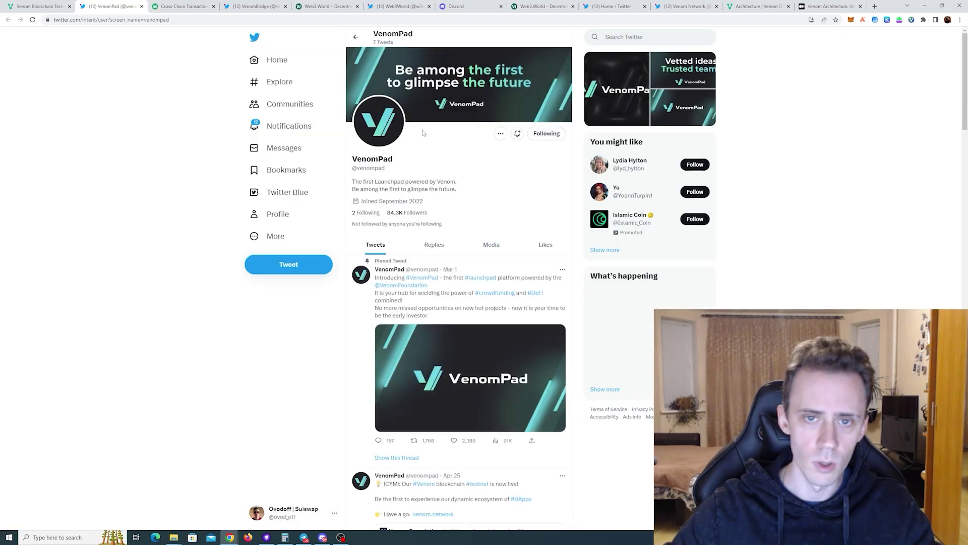
click(141, 7)
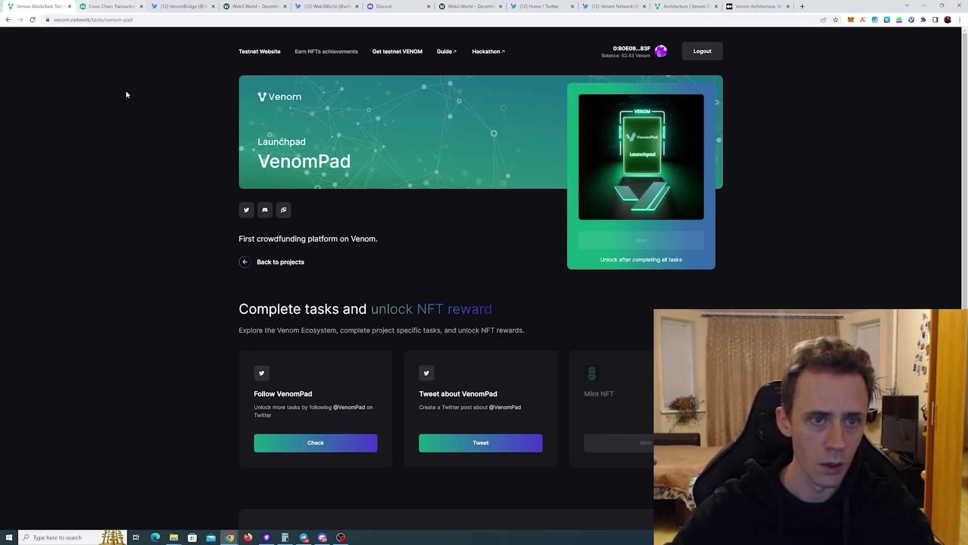
click(351, 447)
Post the prepared VenomPad tweet and return to the VenomPad task page.
click(481, 442)
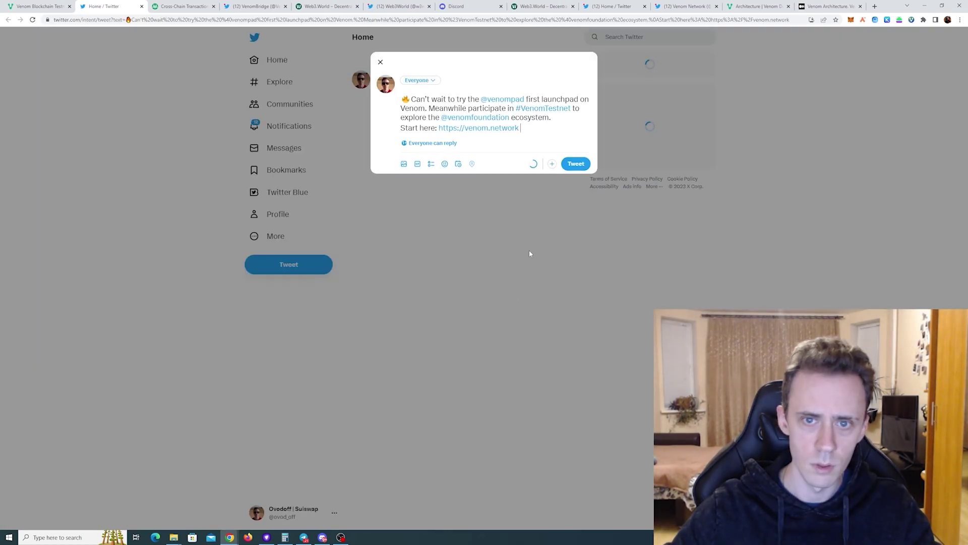
click(575, 213)
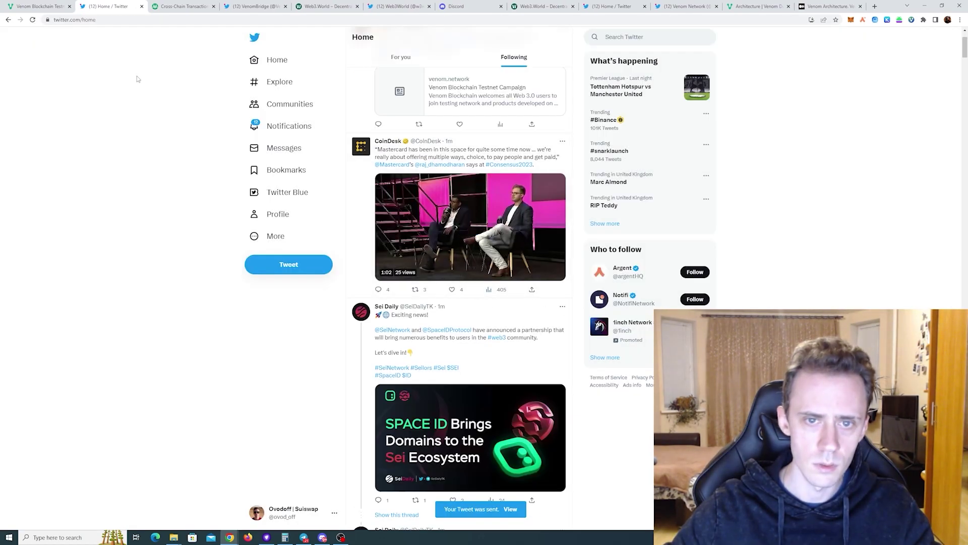
click(38, 6)
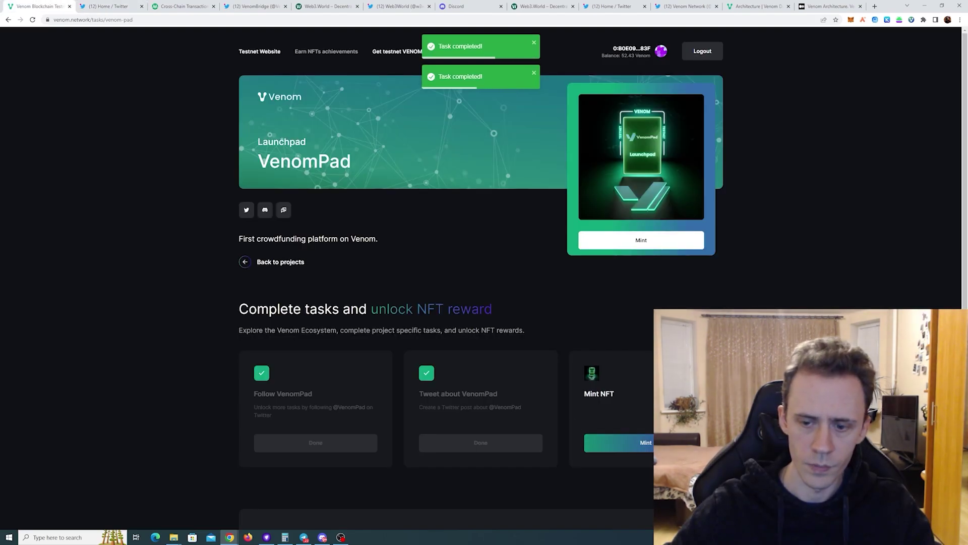
Mint the VenomPad NFT, entering the wallet password and remembering it for this session.
click(649, 450)
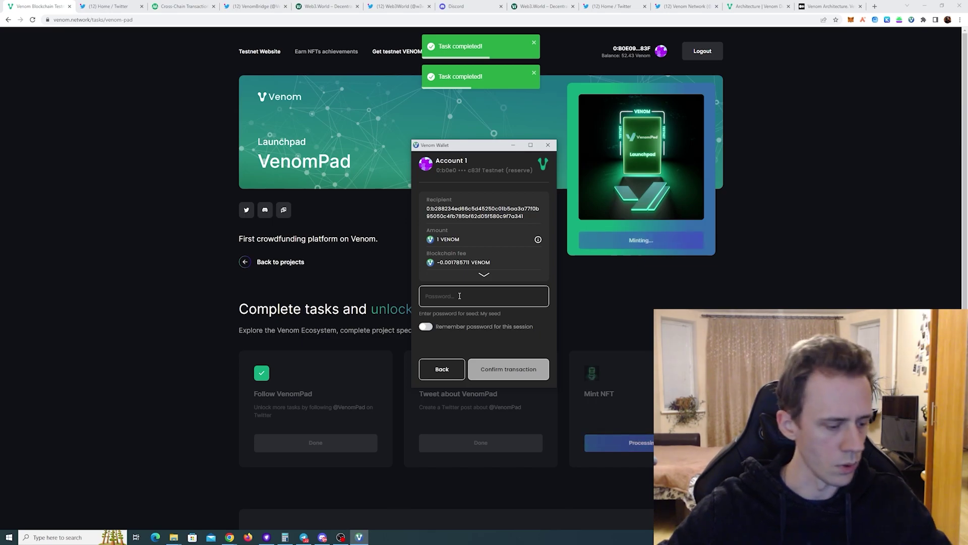
text(••••••••••)
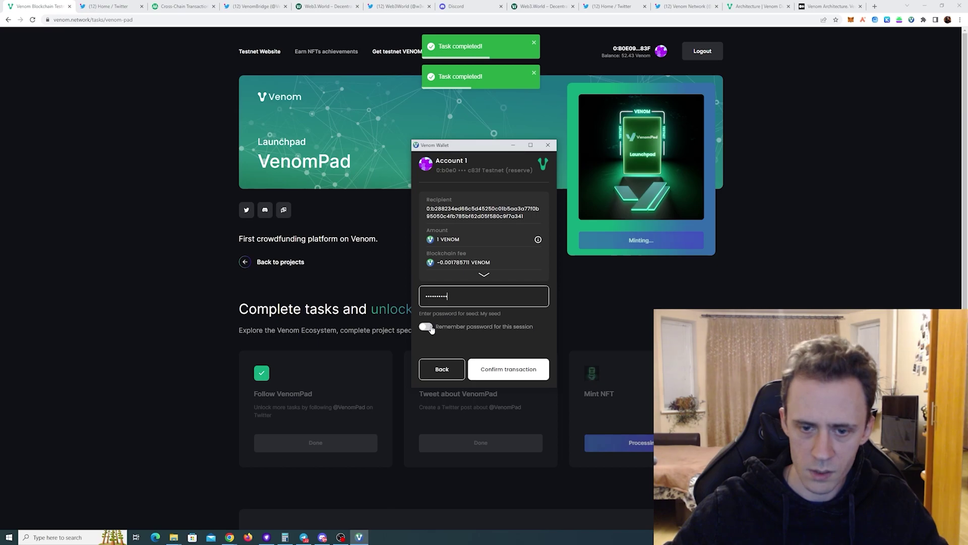
text(••••)
click(426, 328)
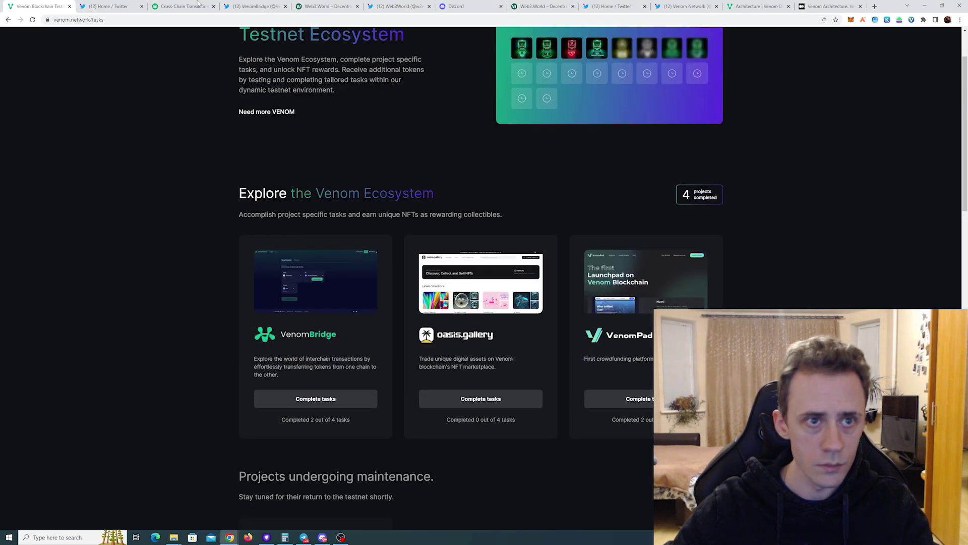
Confirm the VenomPad mint transaction and dismiss the success notice back on the tasks tab.
key(ctrl+Tab)
key(ctrl+Tab)
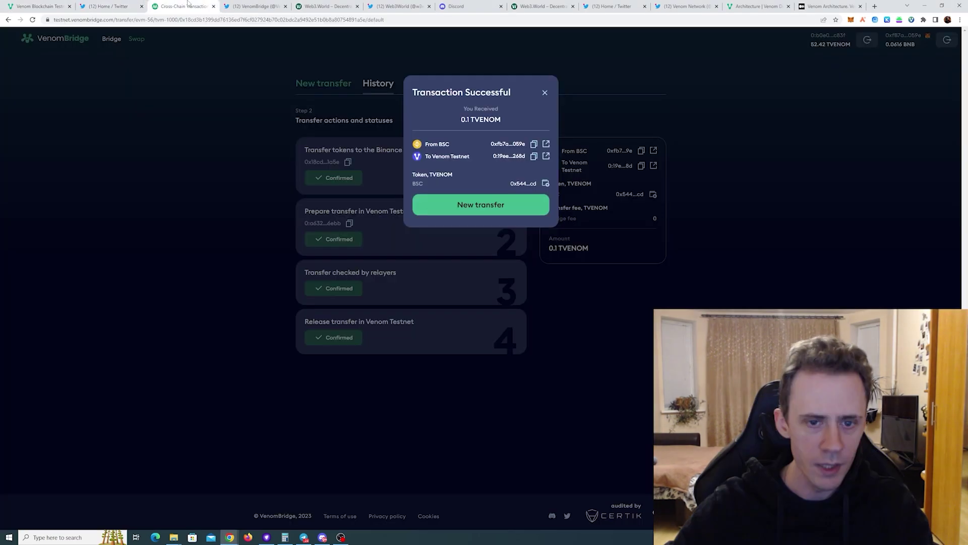
click(544, 92)
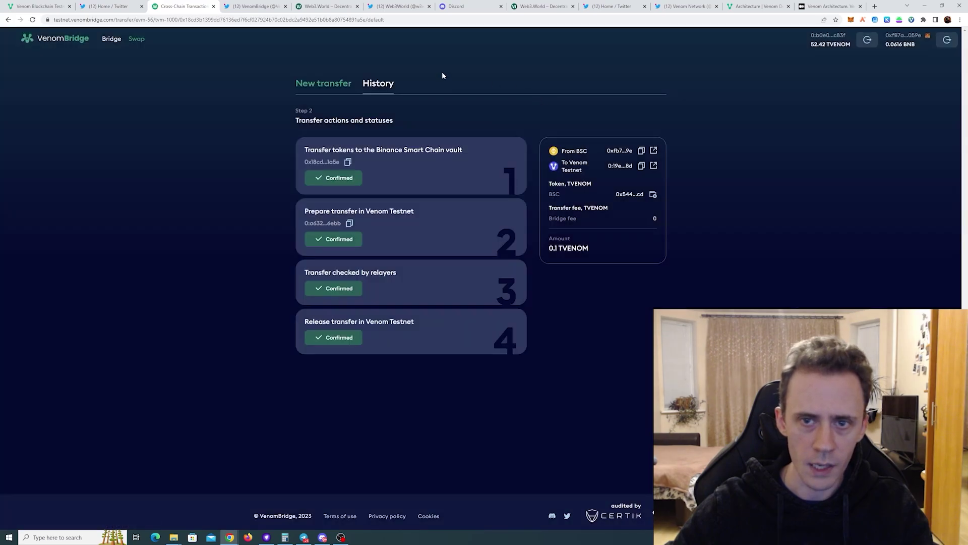
click(38, 6)
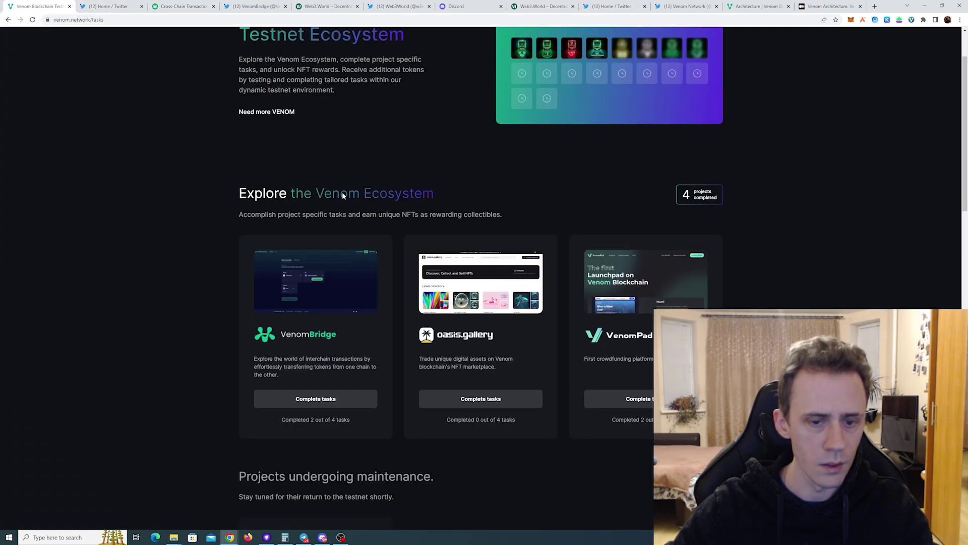
In VenomBridge, verify the EVM-to-Venom transfer task and mint the Venom Bridge NFT.
click(328, 399)
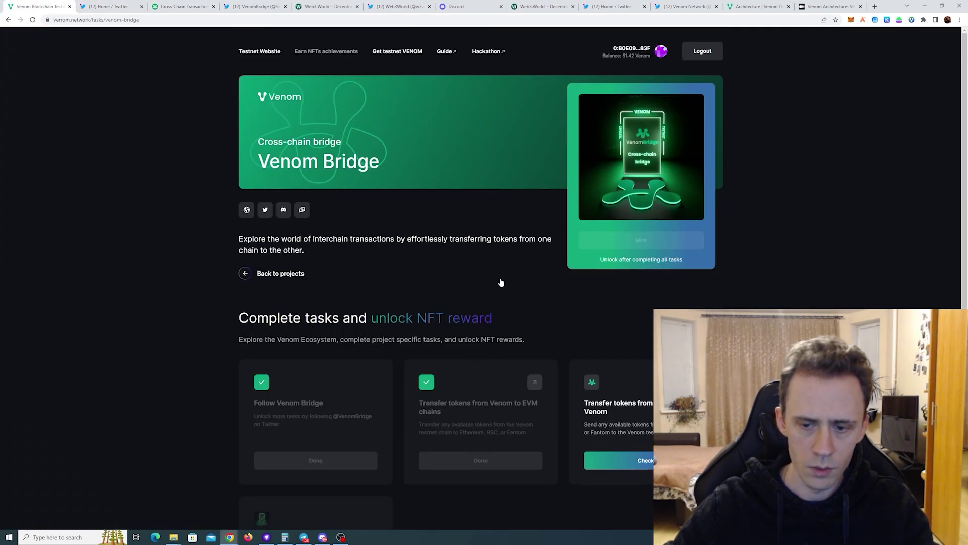
scroll(500, 281, down, 3)
click(649, 304)
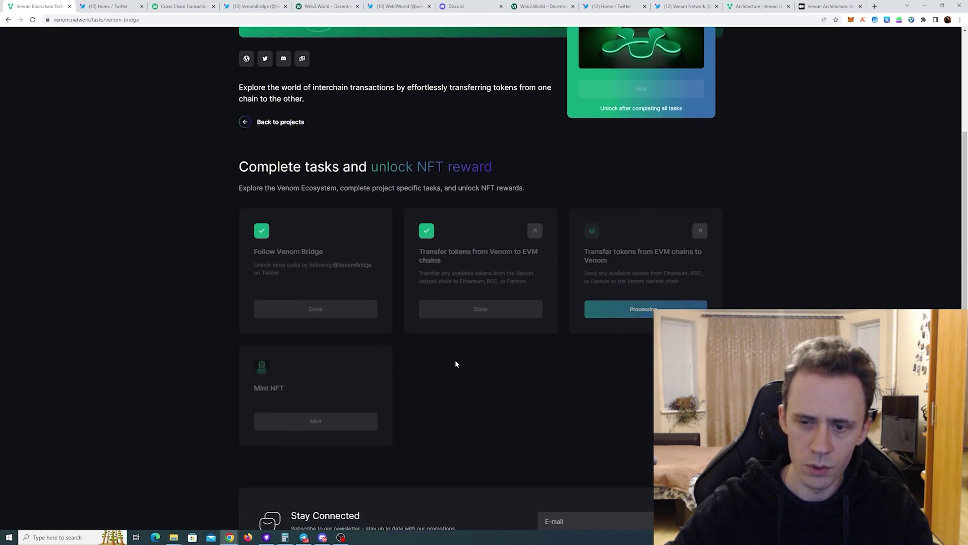
click(337, 425)
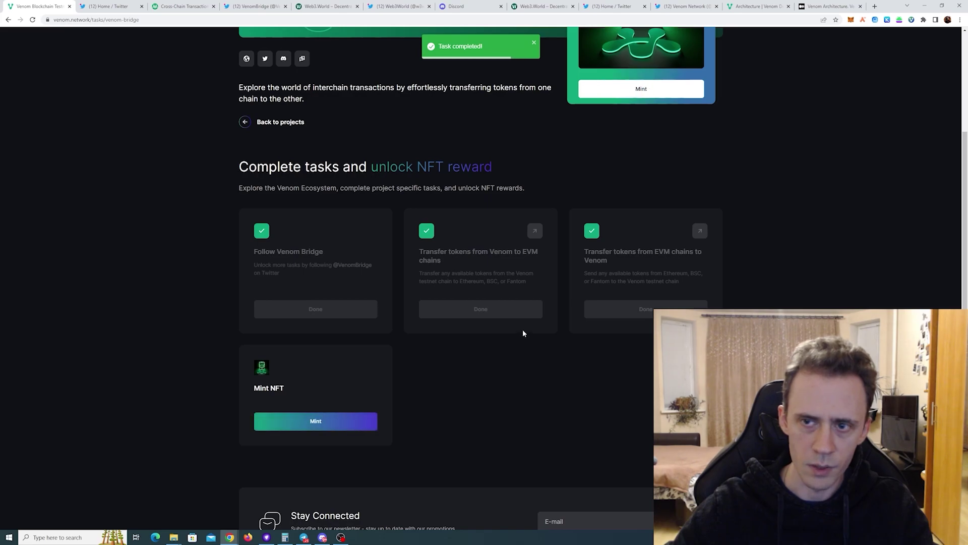
Go back to the projects list and scroll down to the Venom ecosystem projects.
scroll(510, 346, down, 2)
scroll(403, 262, up, 5)
click(284, 271)
scroll(504, 254, down, 4)
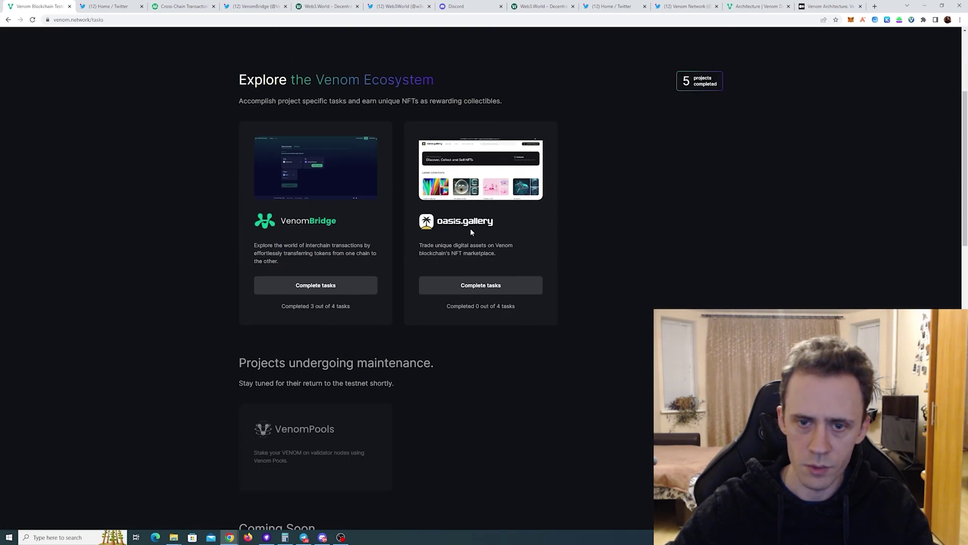
Open the Oasis.Gallery tasks and follow Oasis Gallery on Twitter.
click(495, 280)
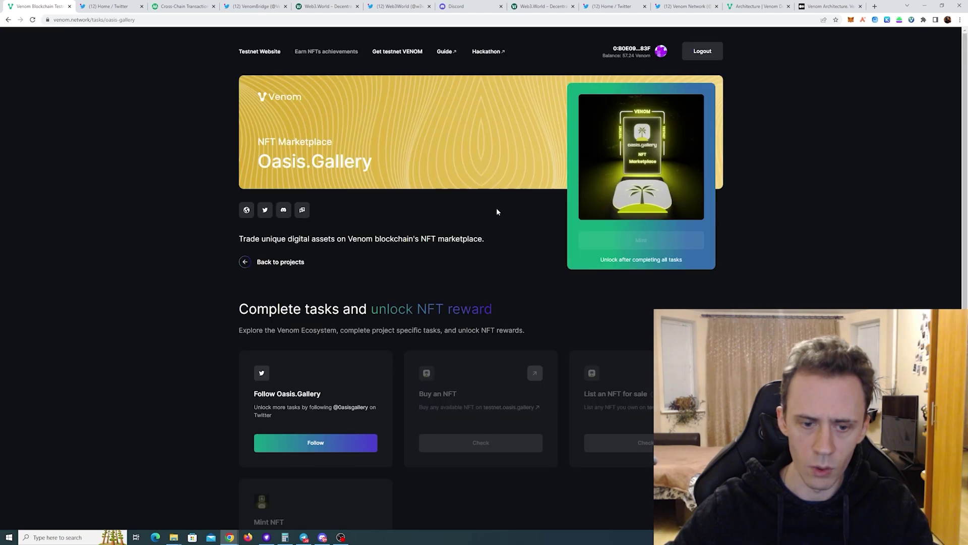
scroll(465, 291, down, 3)
click(315, 329)
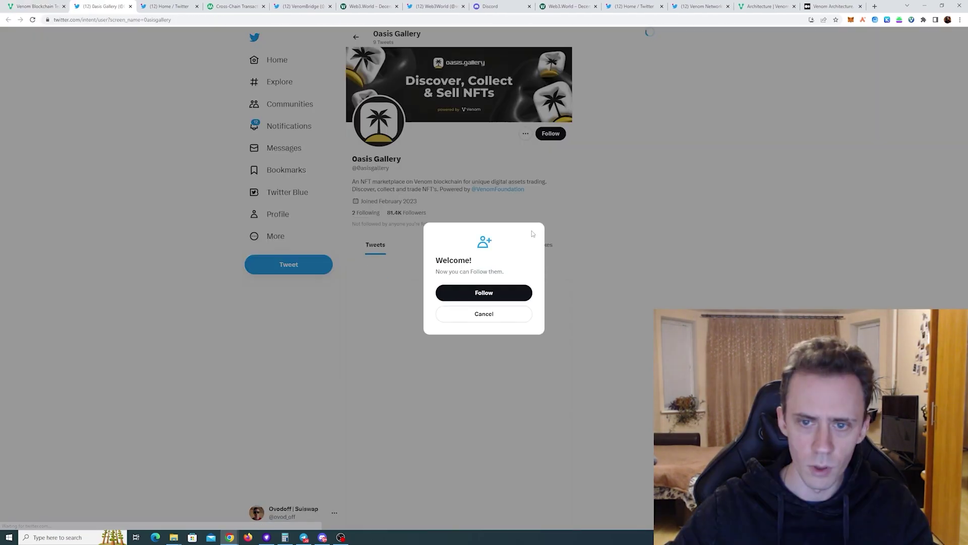
click(486, 293)
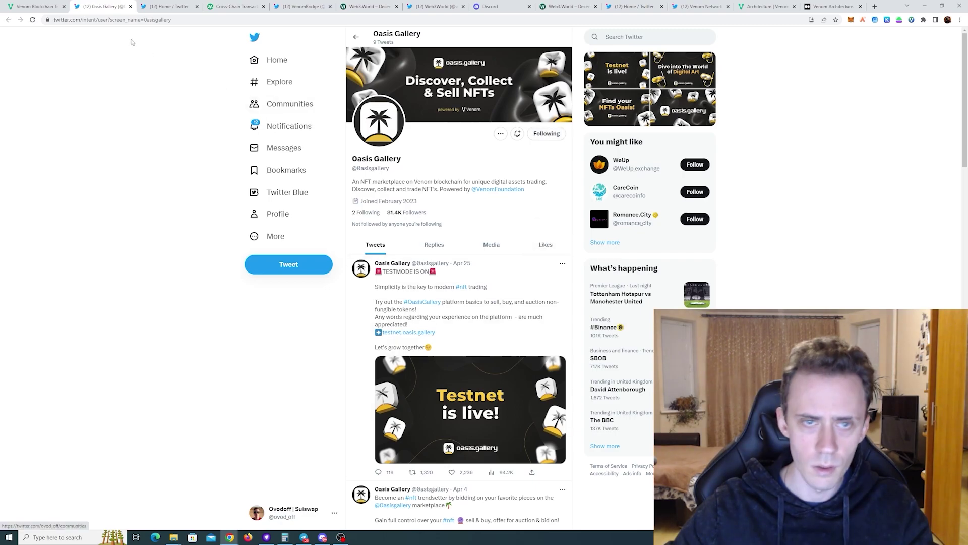
Verify the Follow Oasis.Gallery task and open testnet.oasis.gallery in a new tab.
click(35, 6)
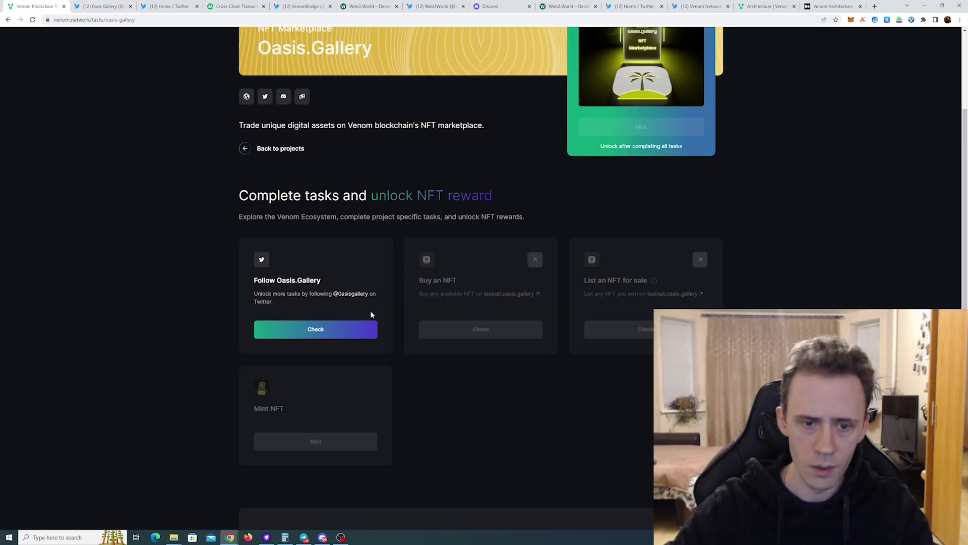
click(364, 329)
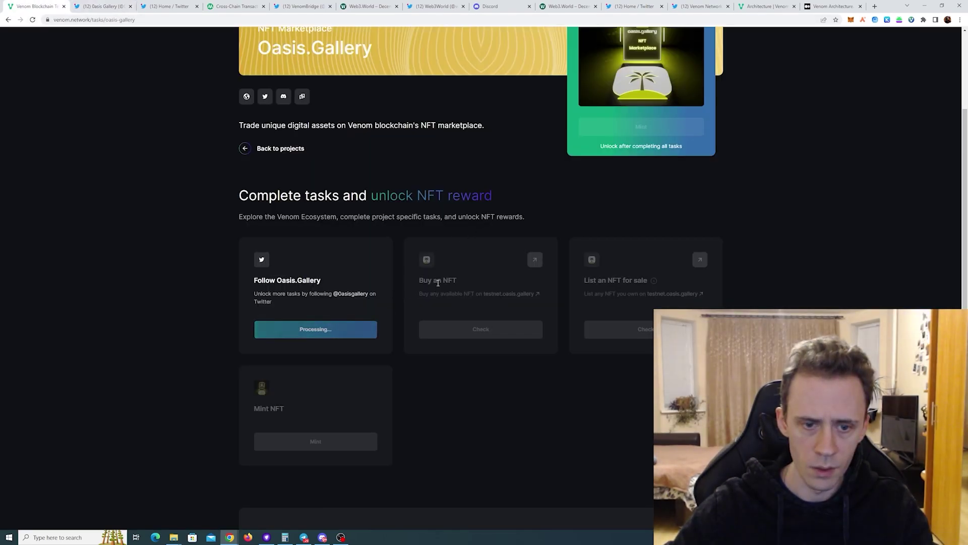
click(514, 295)
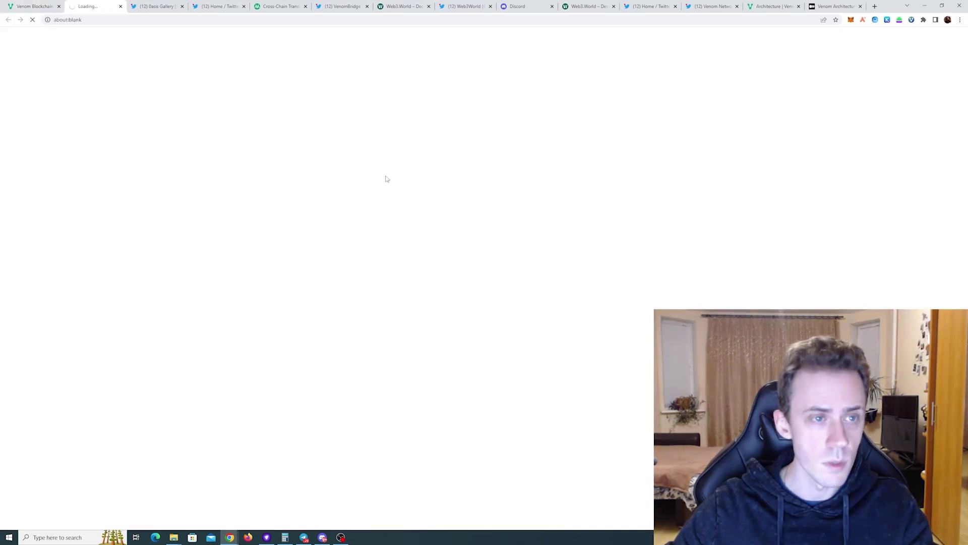
key(ctrl+shift+Tab)
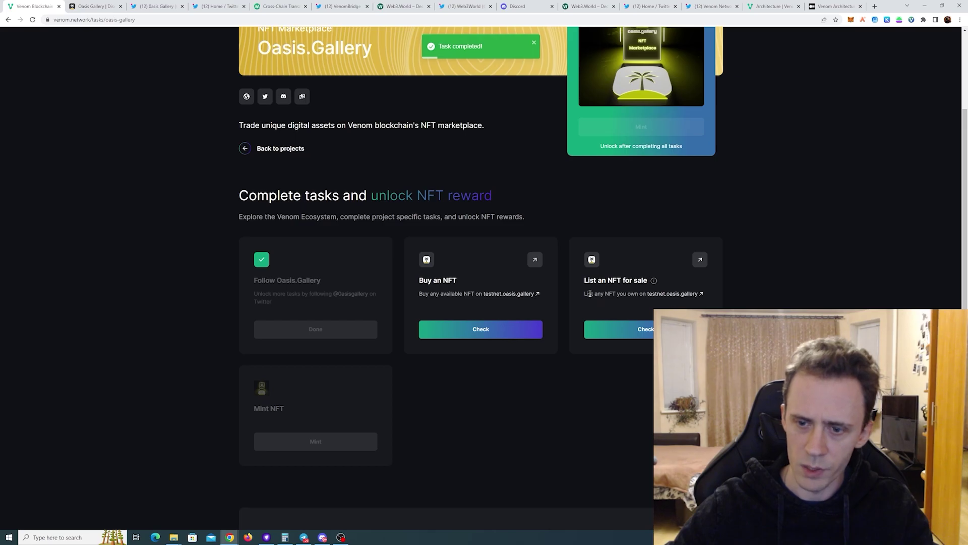
Buy Aquatech 8650 from the Aquatech collection for 1 VENOM, confirming in Venom Wallet.
click(76, 8)
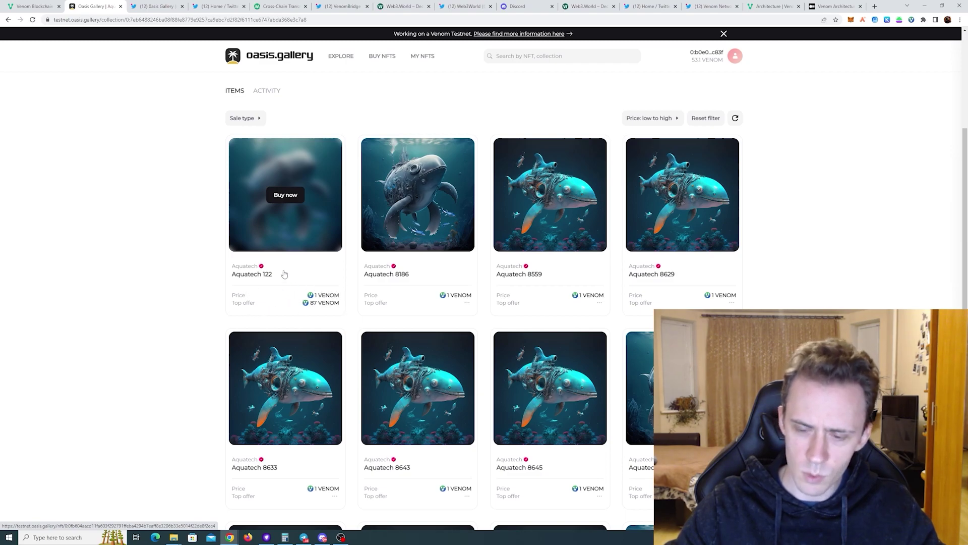
scroll(903, 231, down, 4)
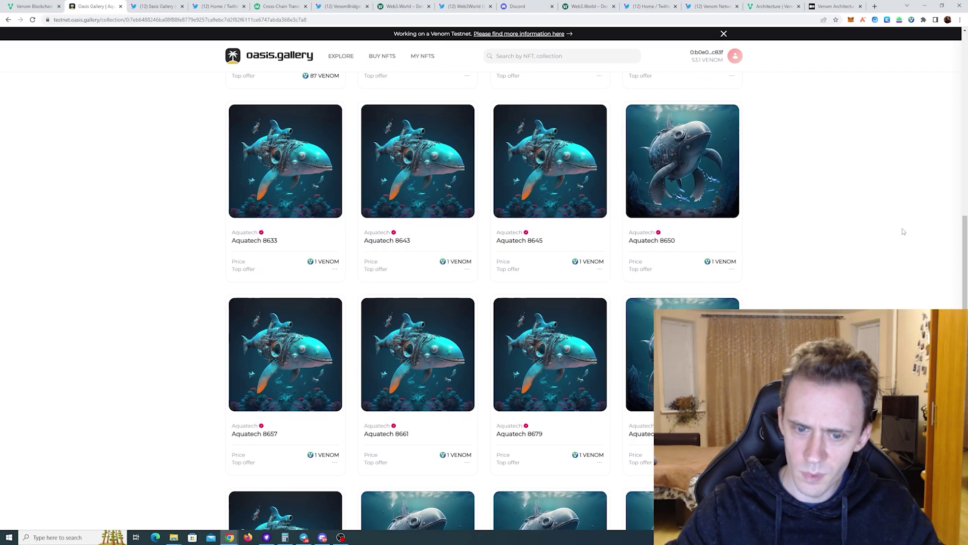
scroll(908, 235, up, 1)
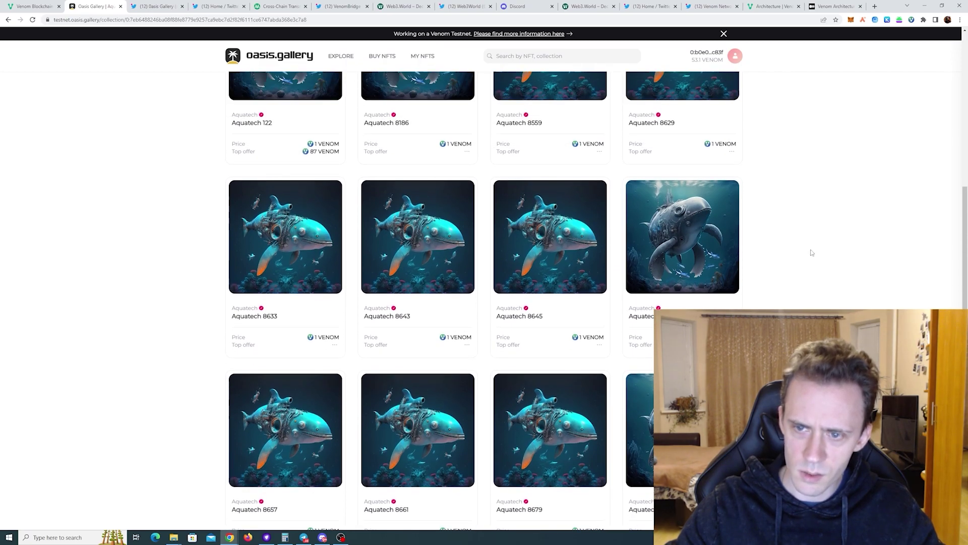
click(680, 238)
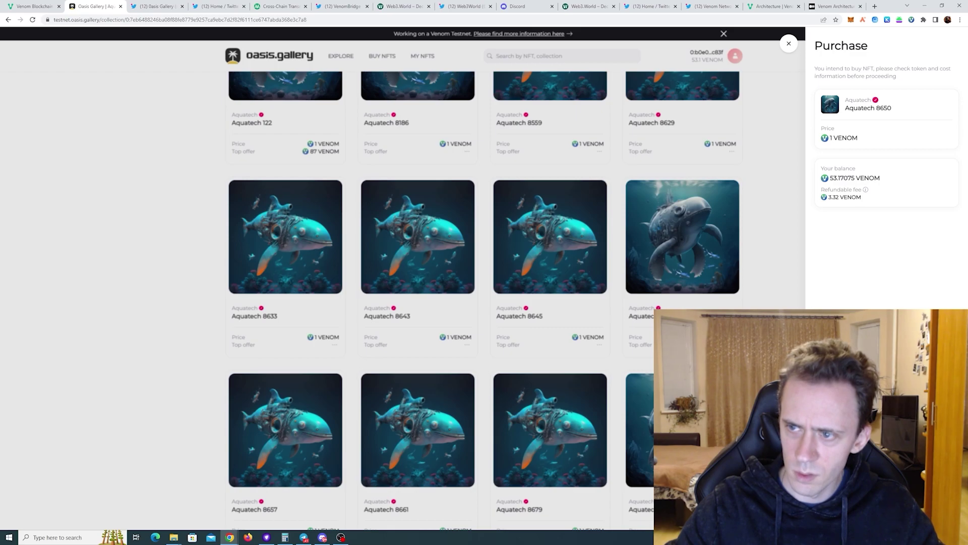
mouse_move(867, 193)
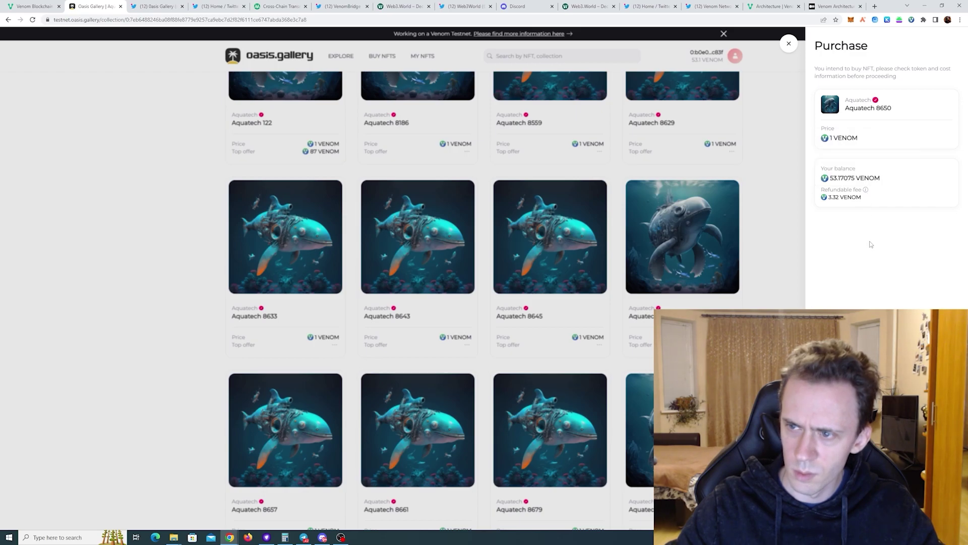
click(886, 509)
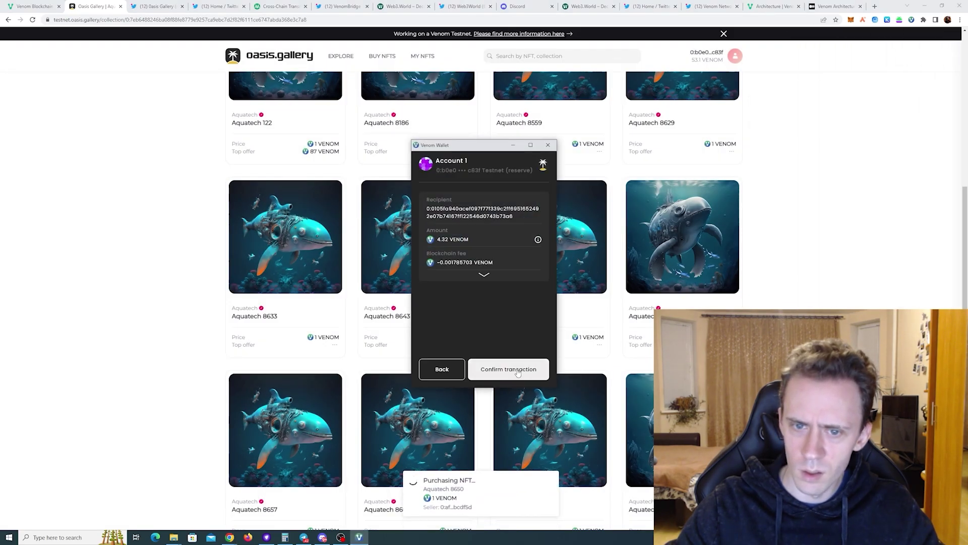
click(534, 369)
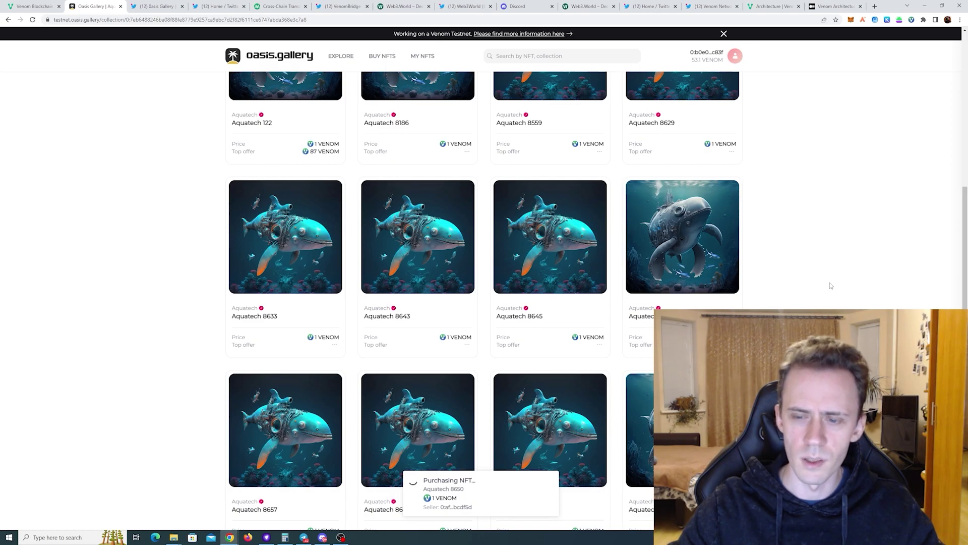
scroll(822, 152, up, 10)
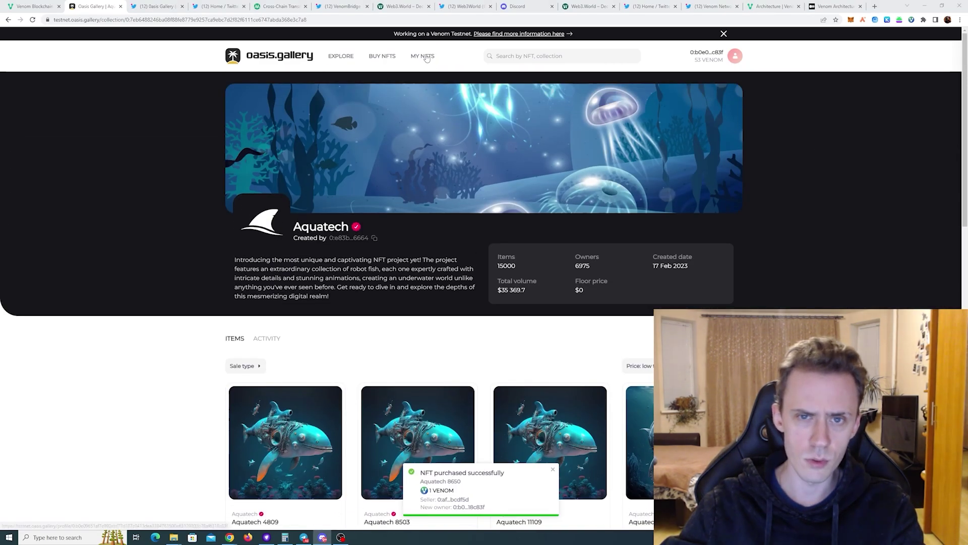
Put the owned Aquatech 8650 on sale for 1 VENOM and confirm in Venom Wallet.
click(423, 55)
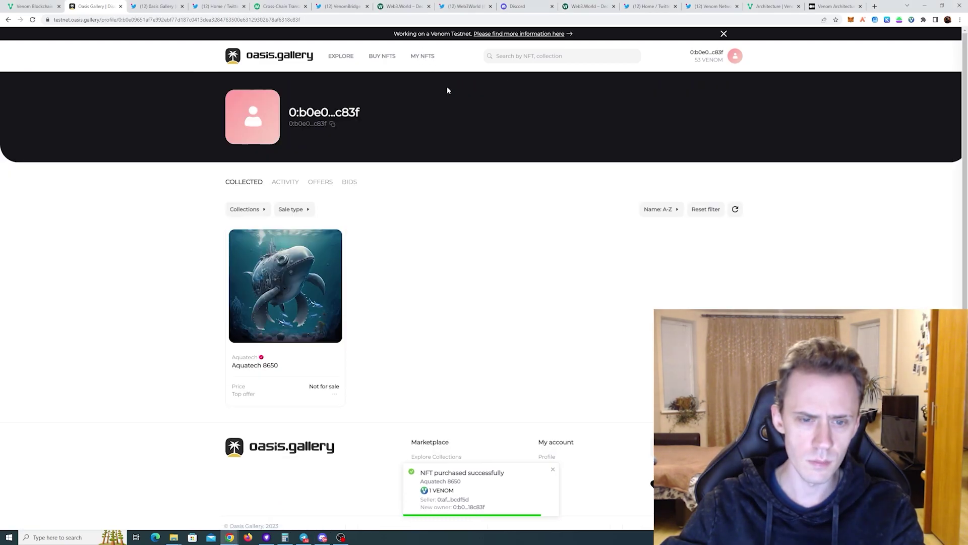
click(332, 271)
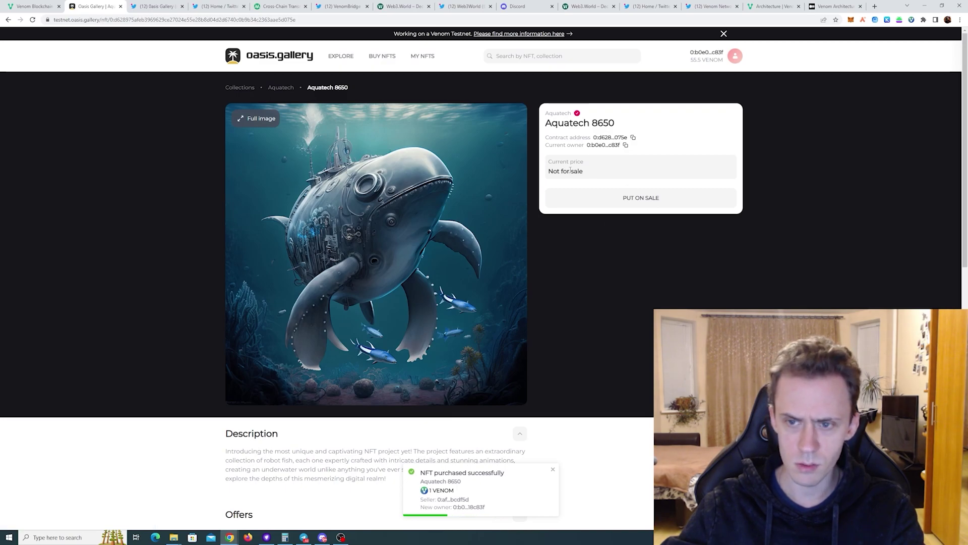
click(621, 204)
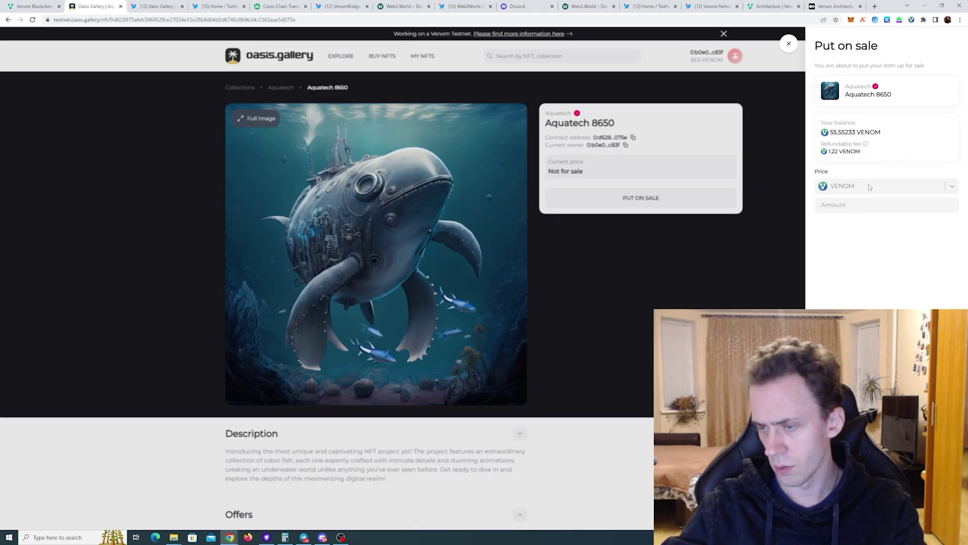
text(1)
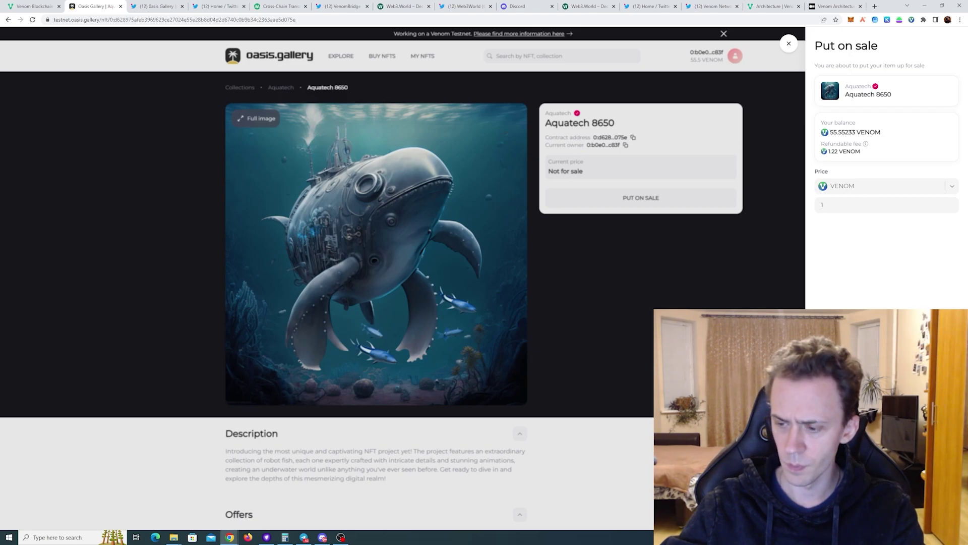
key(Return)
click(522, 371)
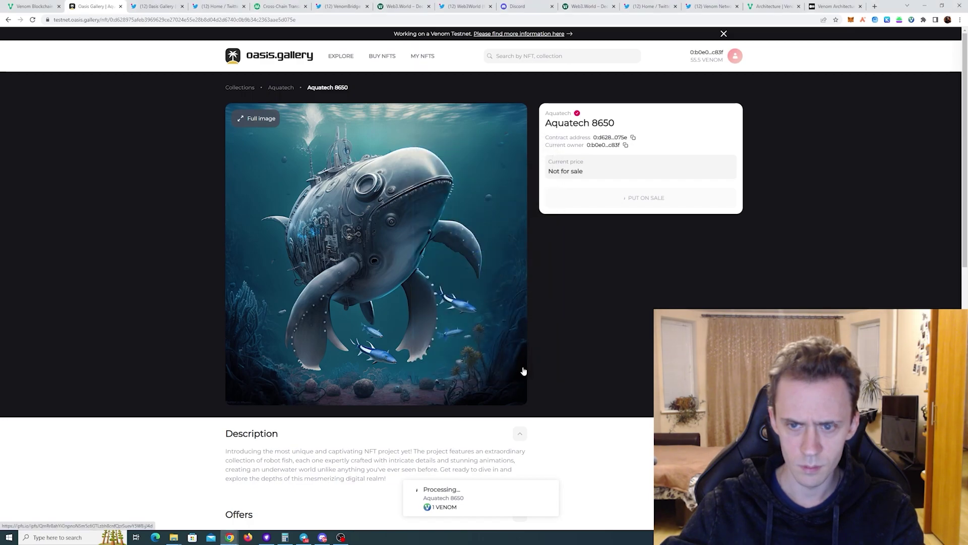
Verify Buy an NFT, confirm the sale was placed, then check List an NFT for sale.
click(30, 6)
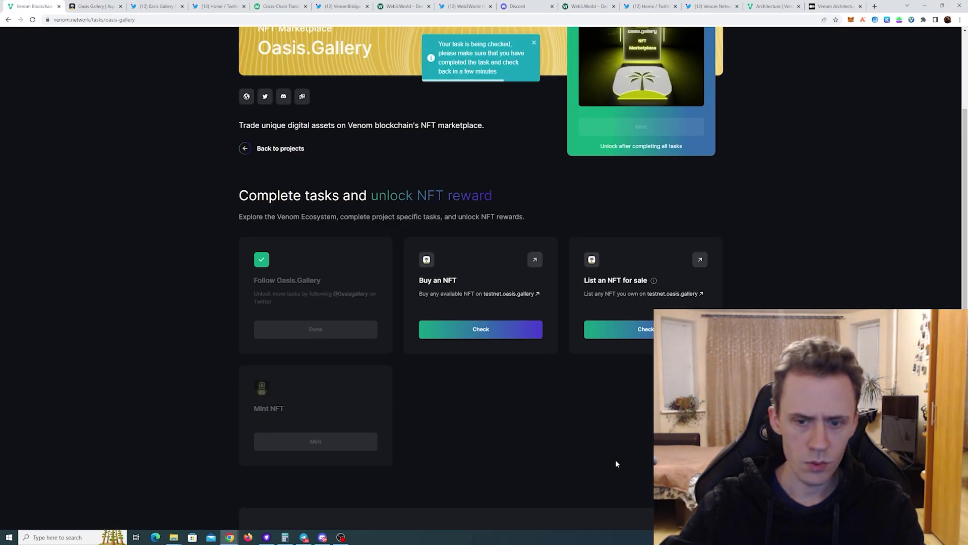
click(494, 331)
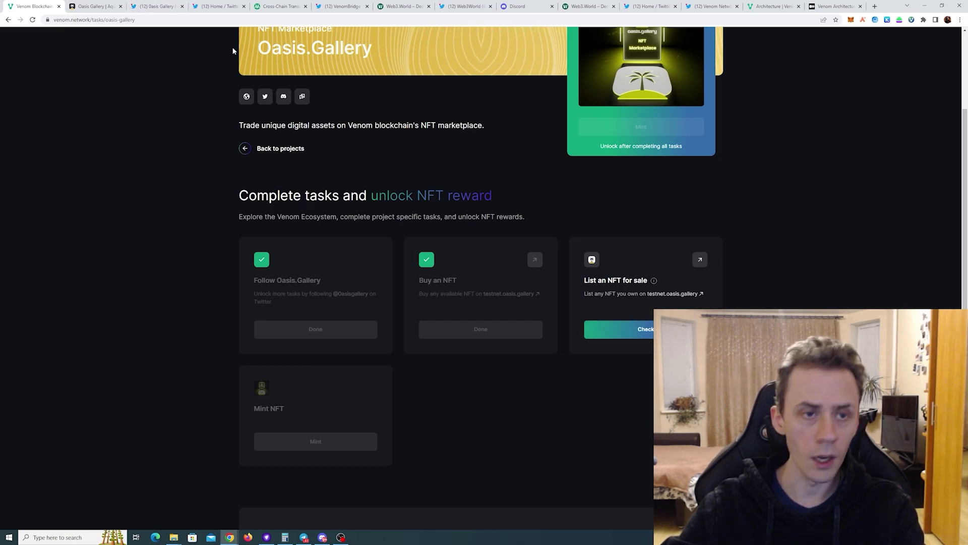
click(94, 6)
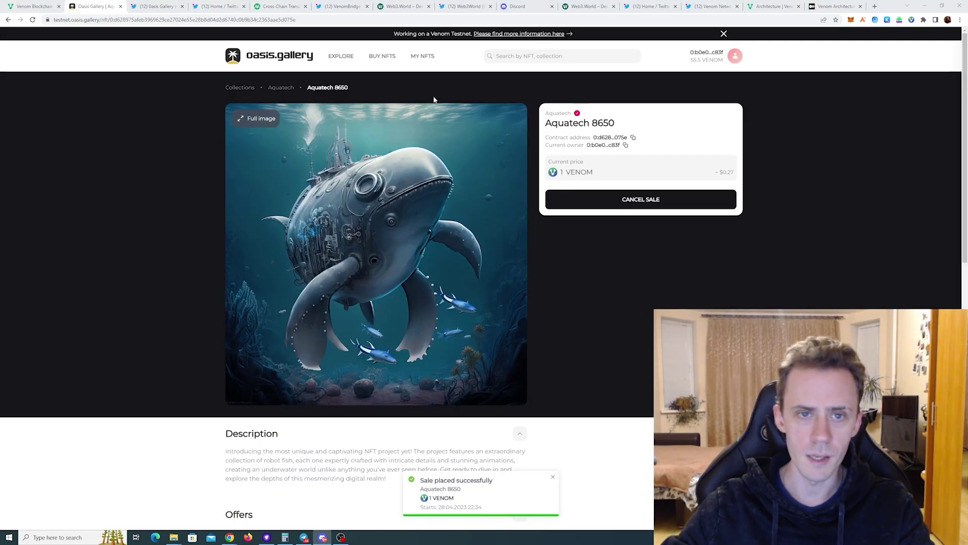
click(35, 5)
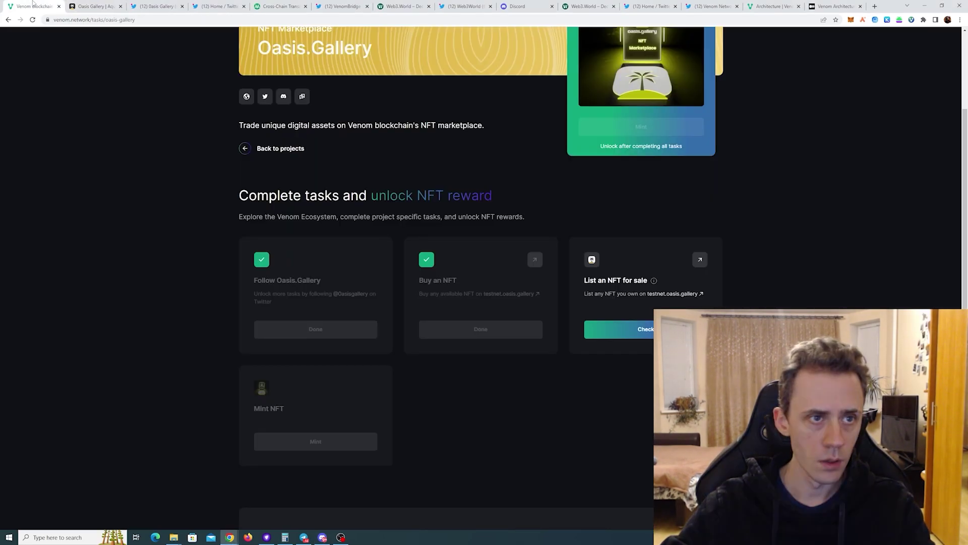
click(631, 336)
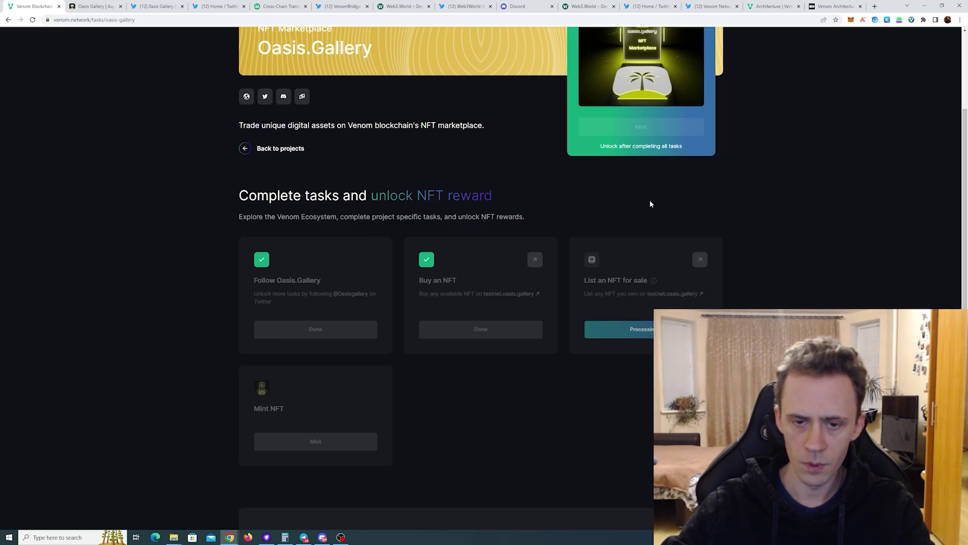
Mint the Oasis.Gallery reward NFT, entering the wallet password and confirming the 1 VENOM transaction.
click(648, 132)
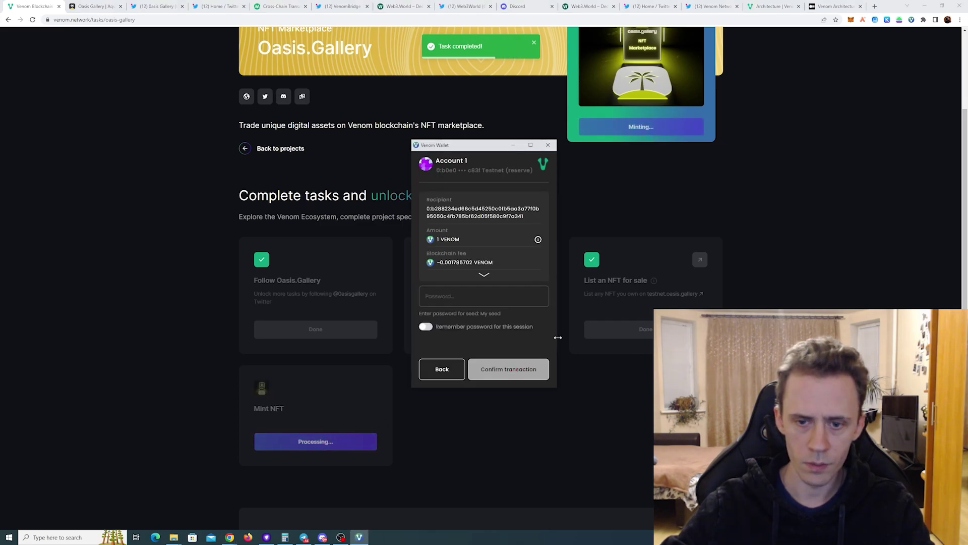
click(515, 302)
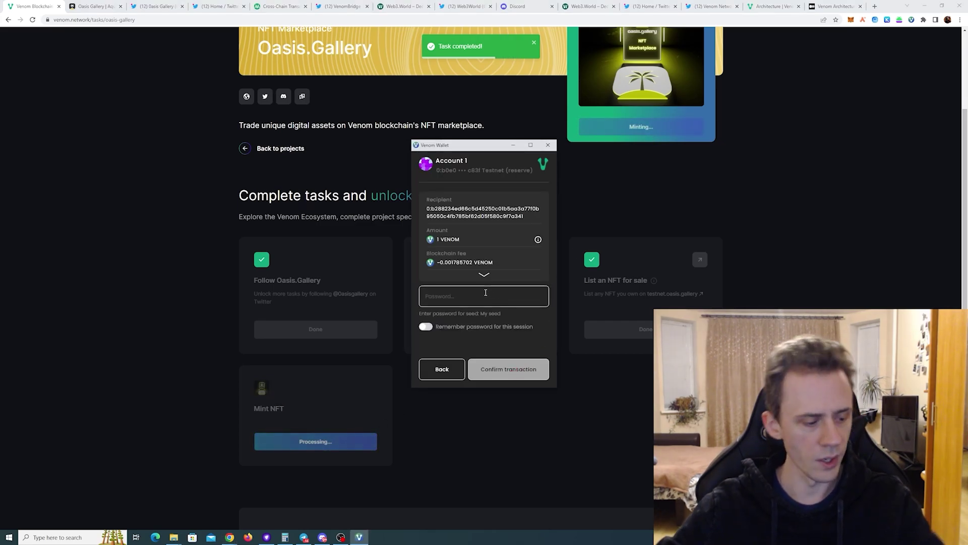
text(•••••••••••••••)
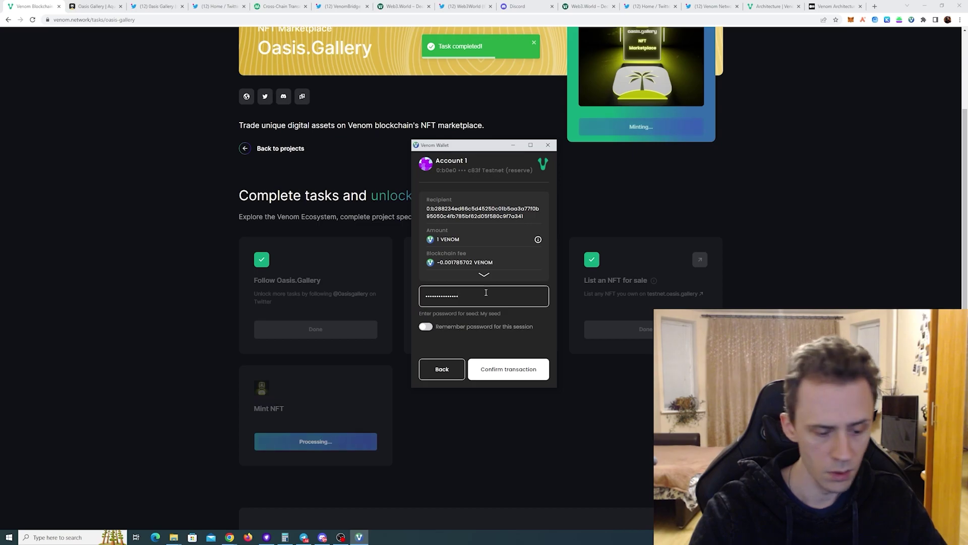
click(505, 375)
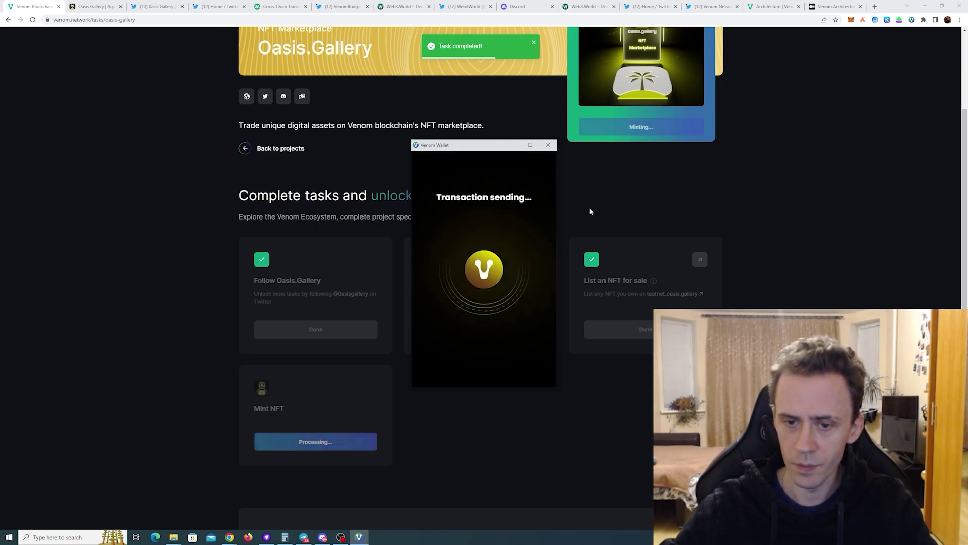